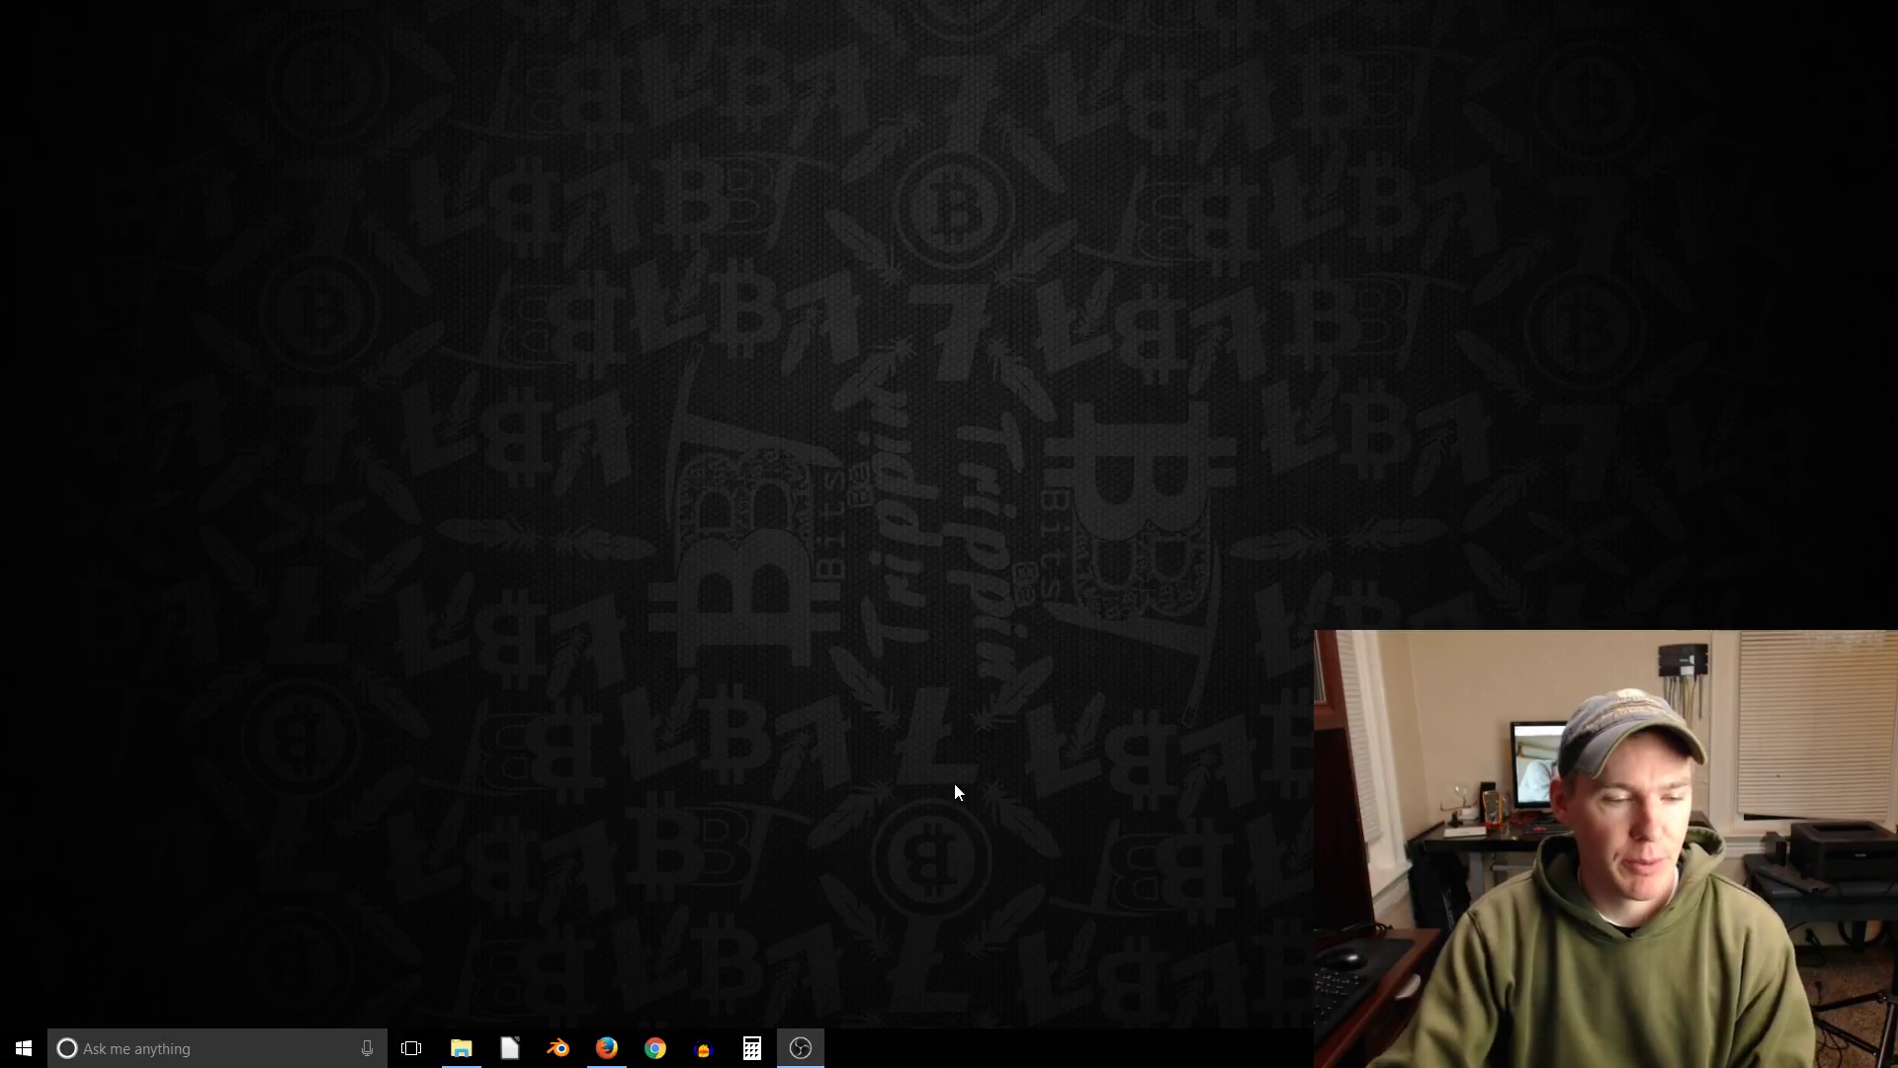
# Restore the minimized Firefox window showing the pdf2png.com converter page.
pyautogui.click(606, 1048)
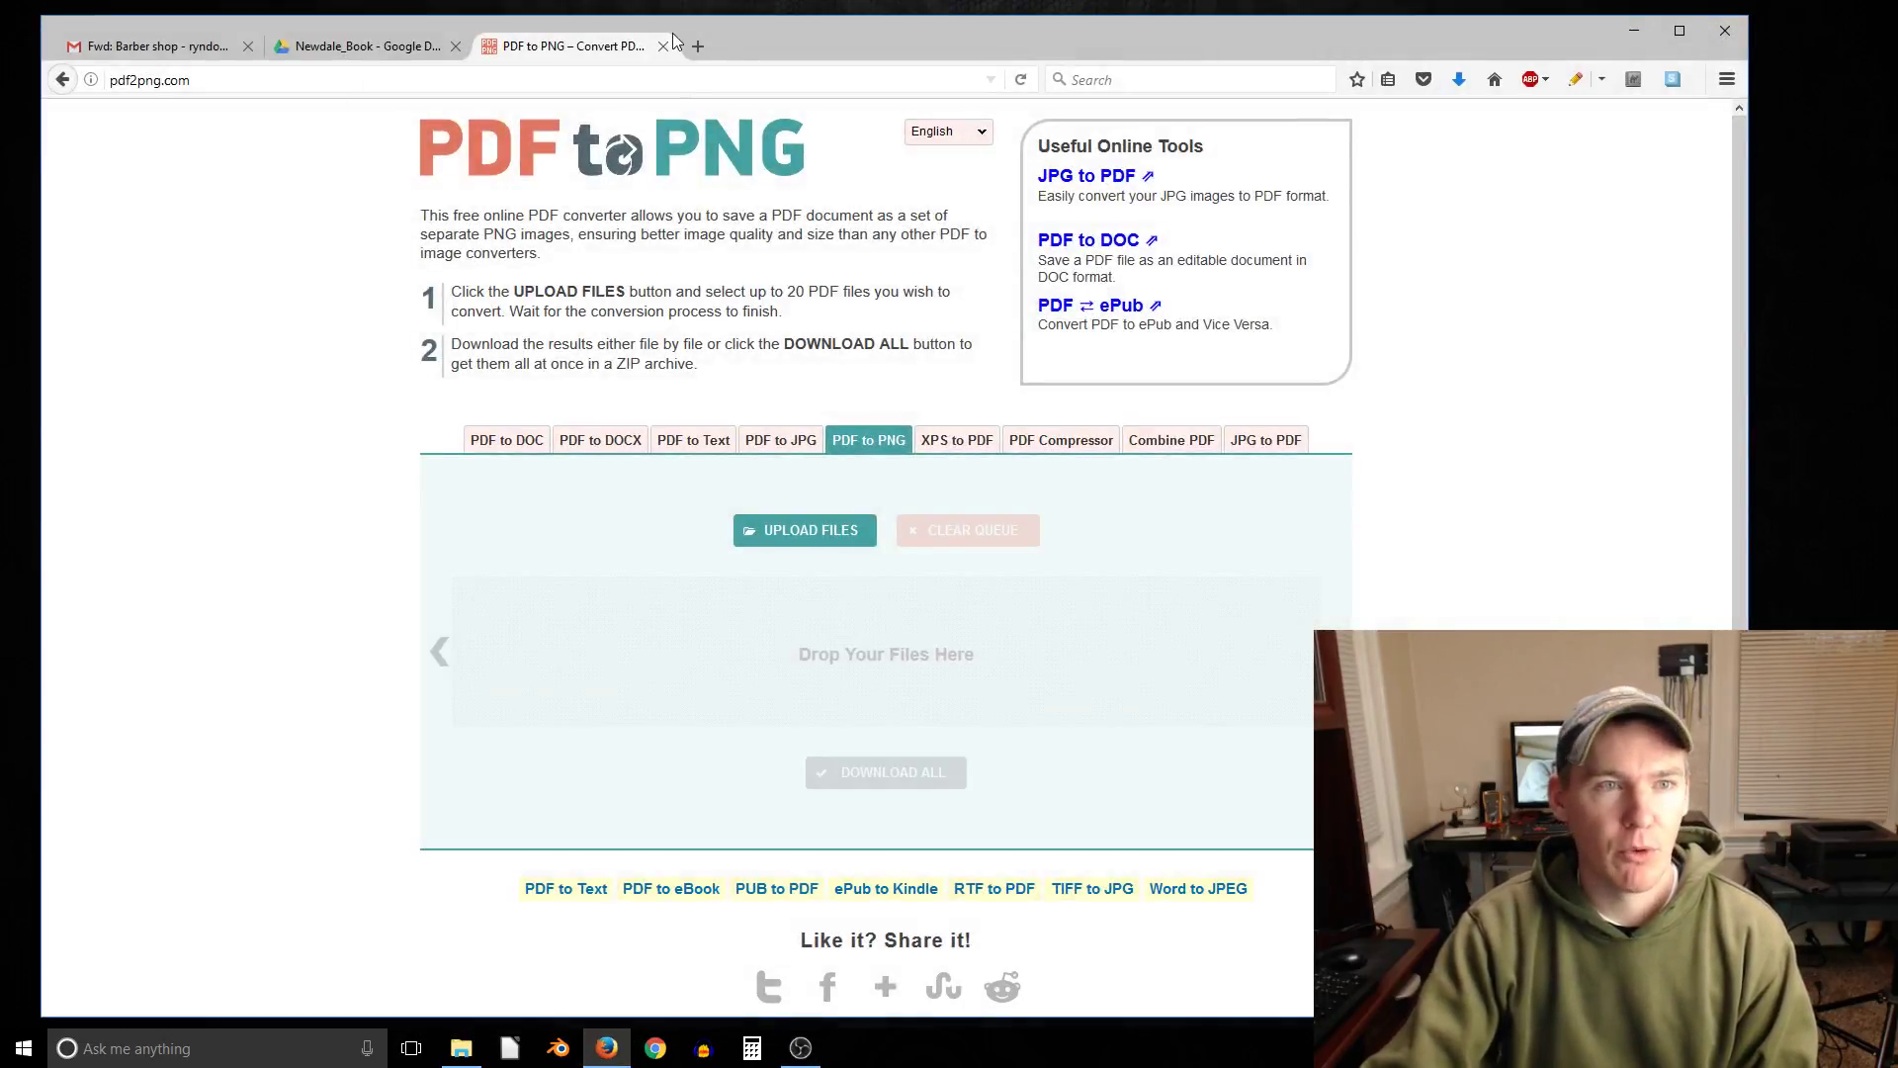
# Search Google for 'sumatra pdf' in a new tab and reach the sumatrapdfreader.org download page.
pyautogui.click(698, 45)
pyautogui.write('sumat')
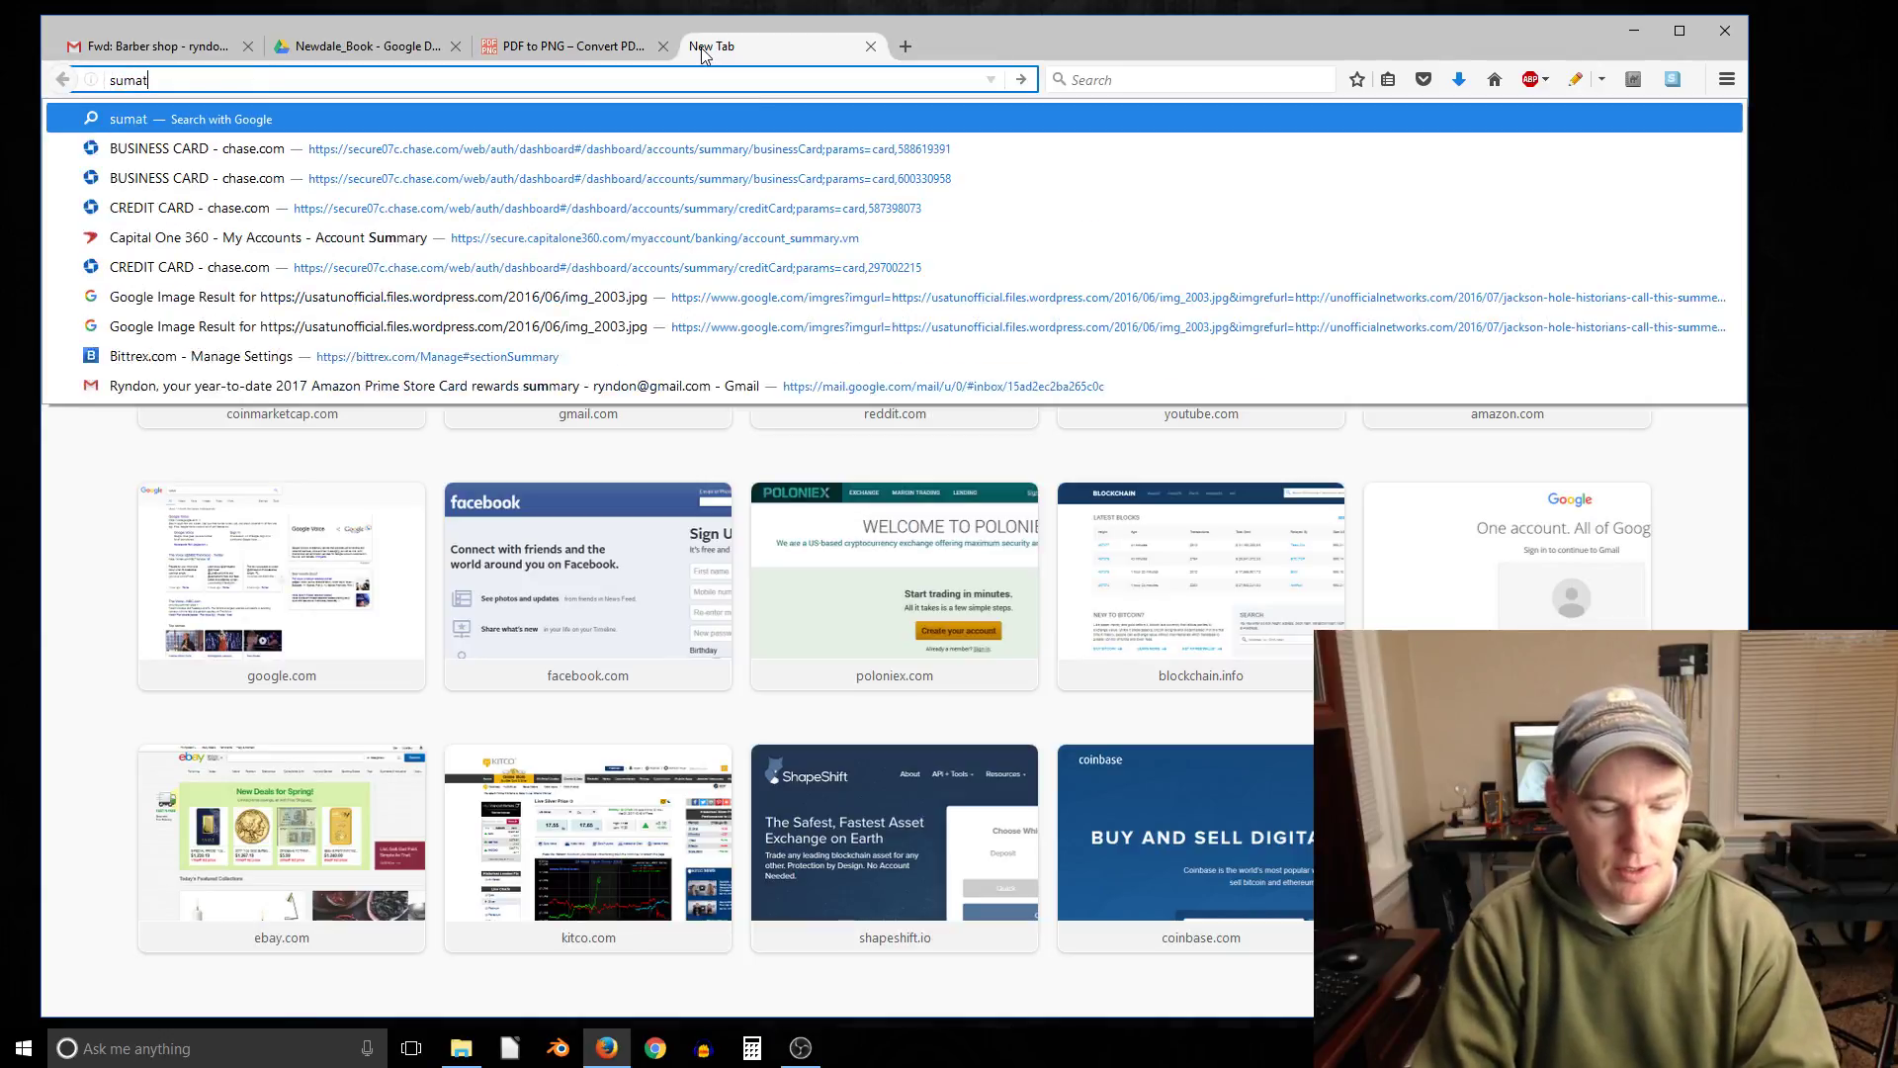
pyautogui.write('ra pdf')
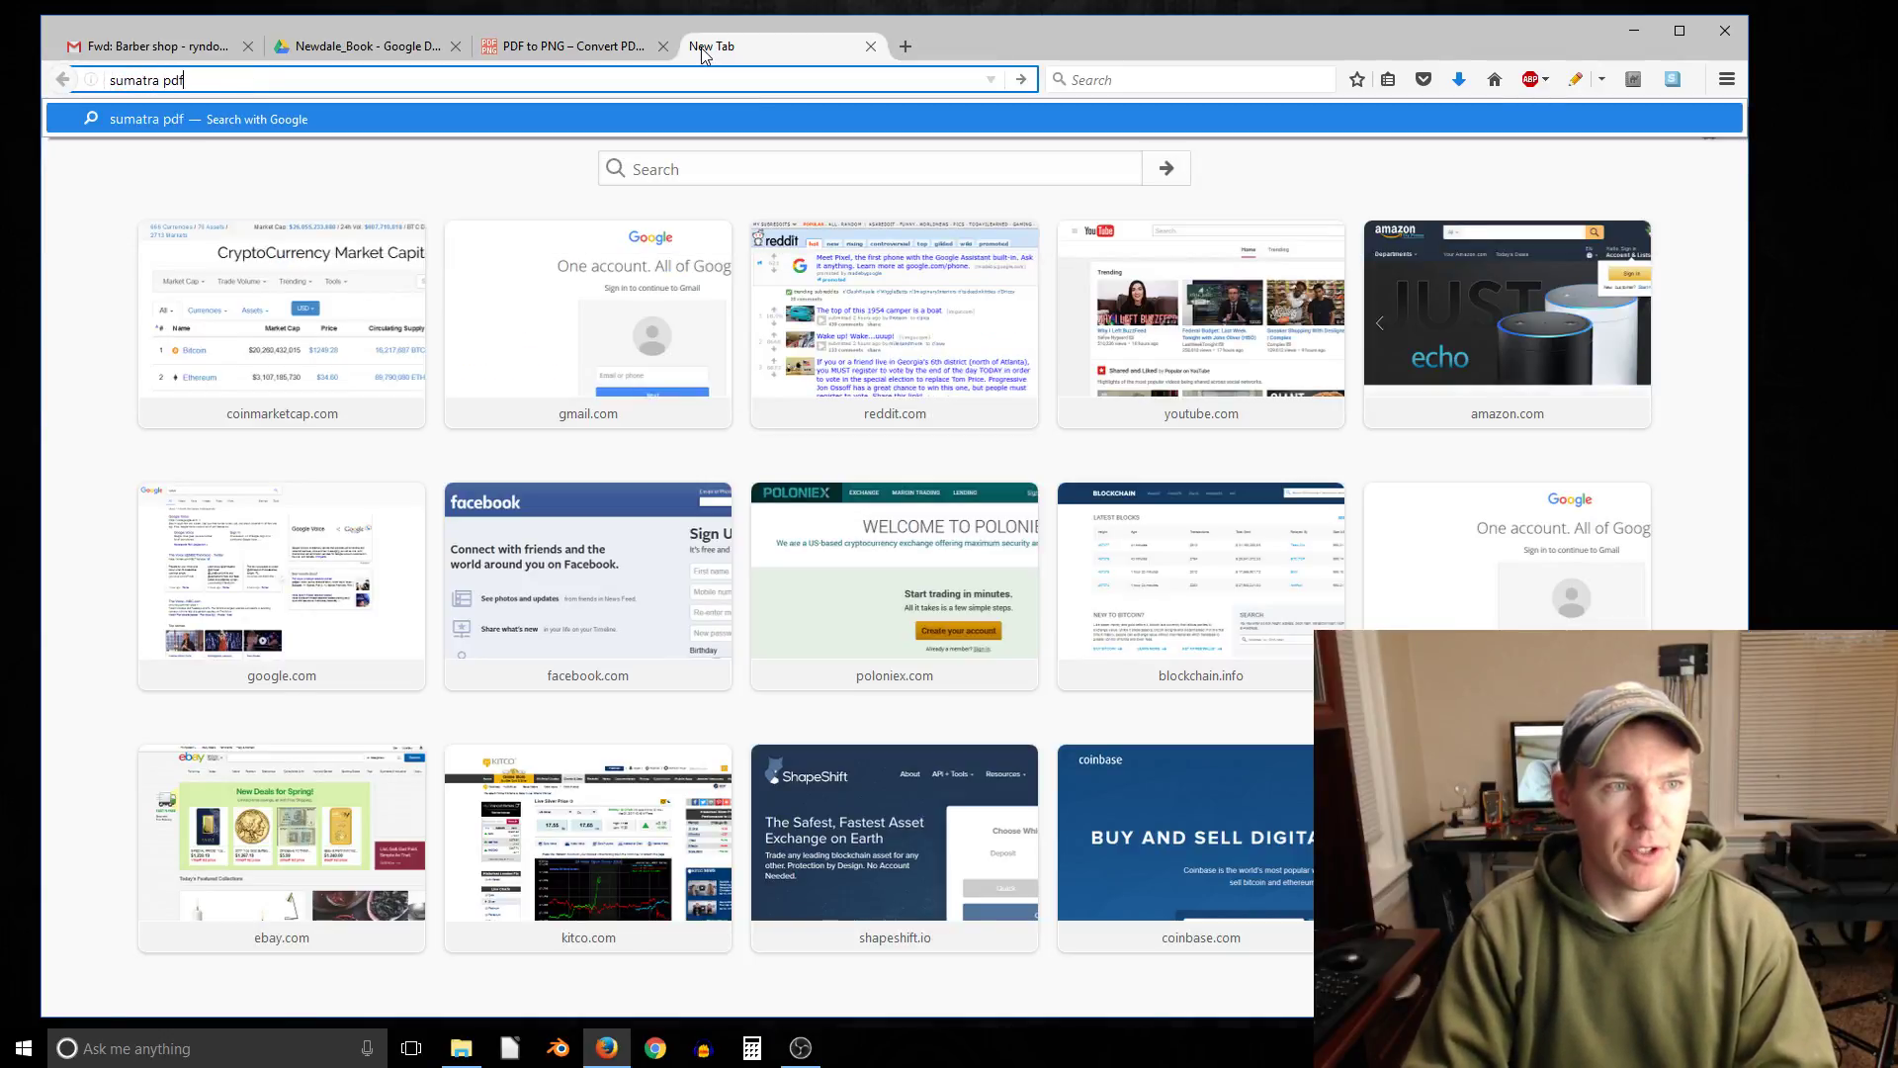
pyautogui.press('Return')
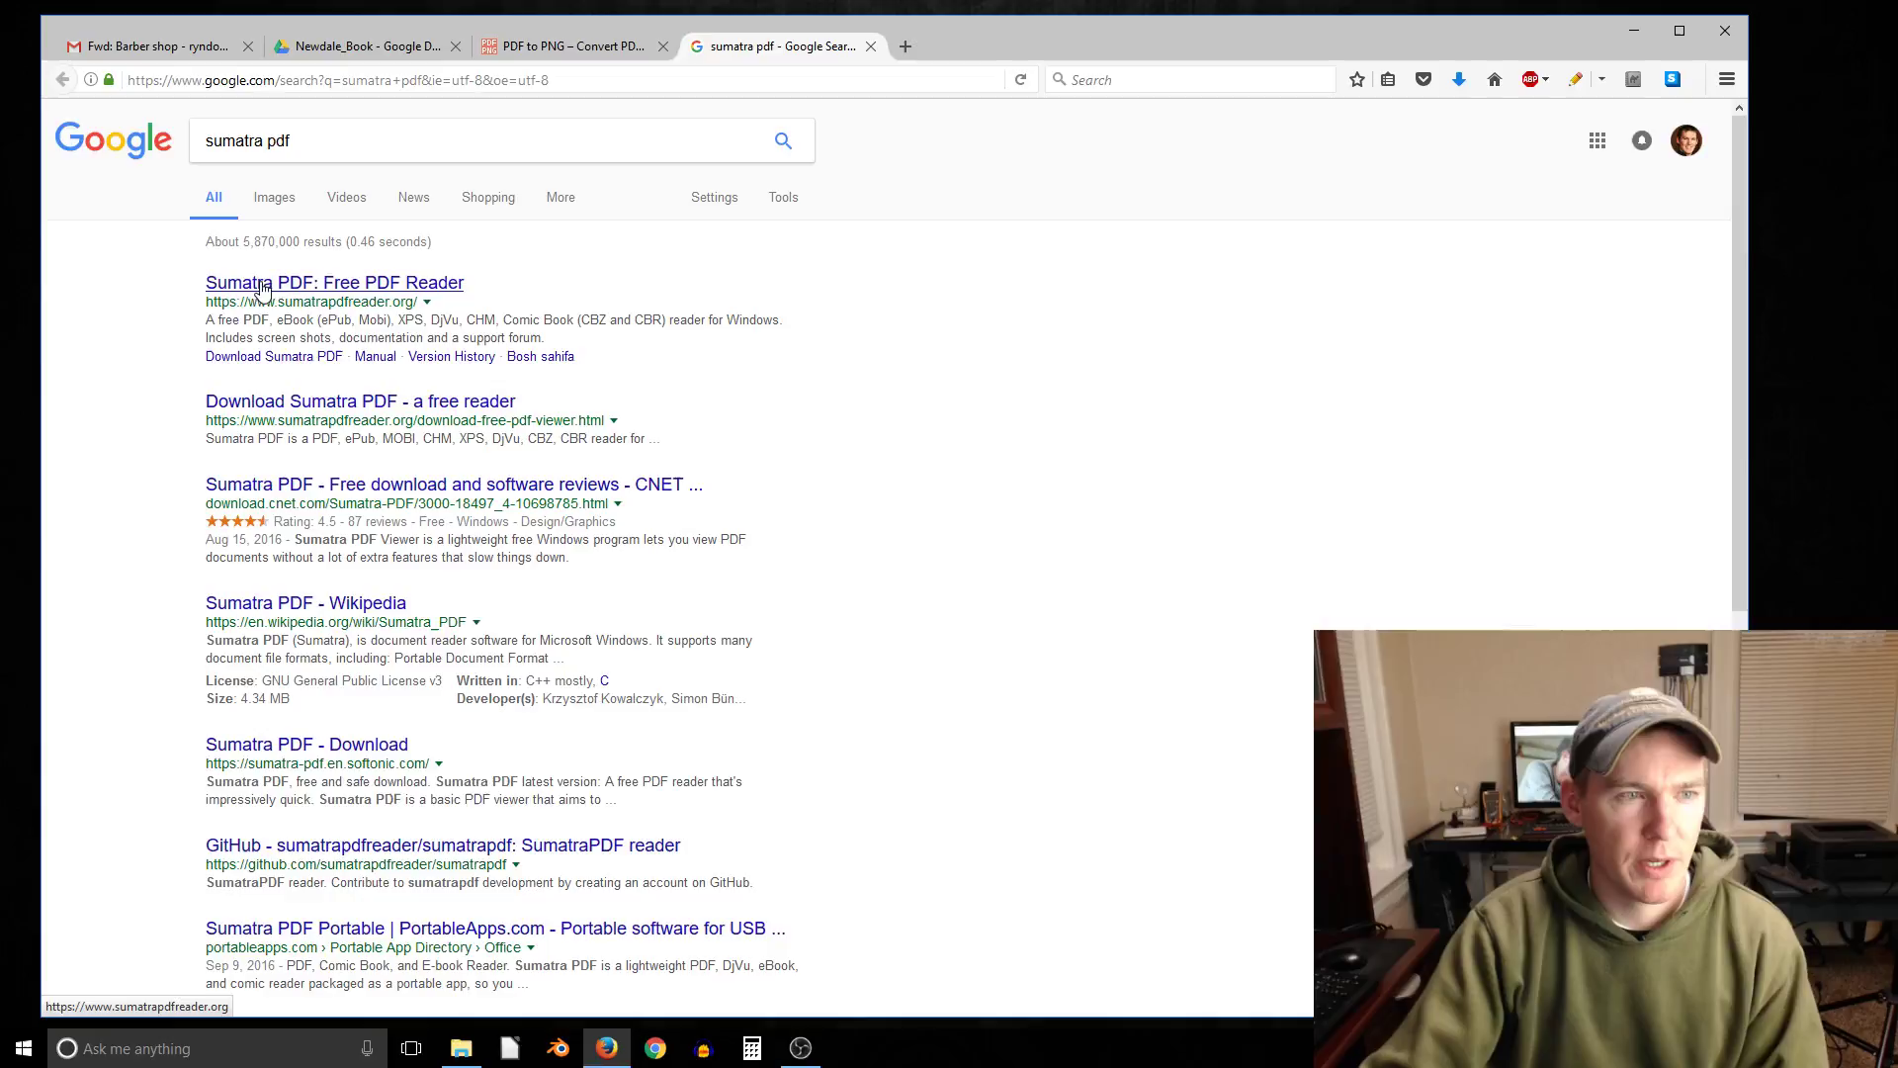
pyautogui.click(267, 287)
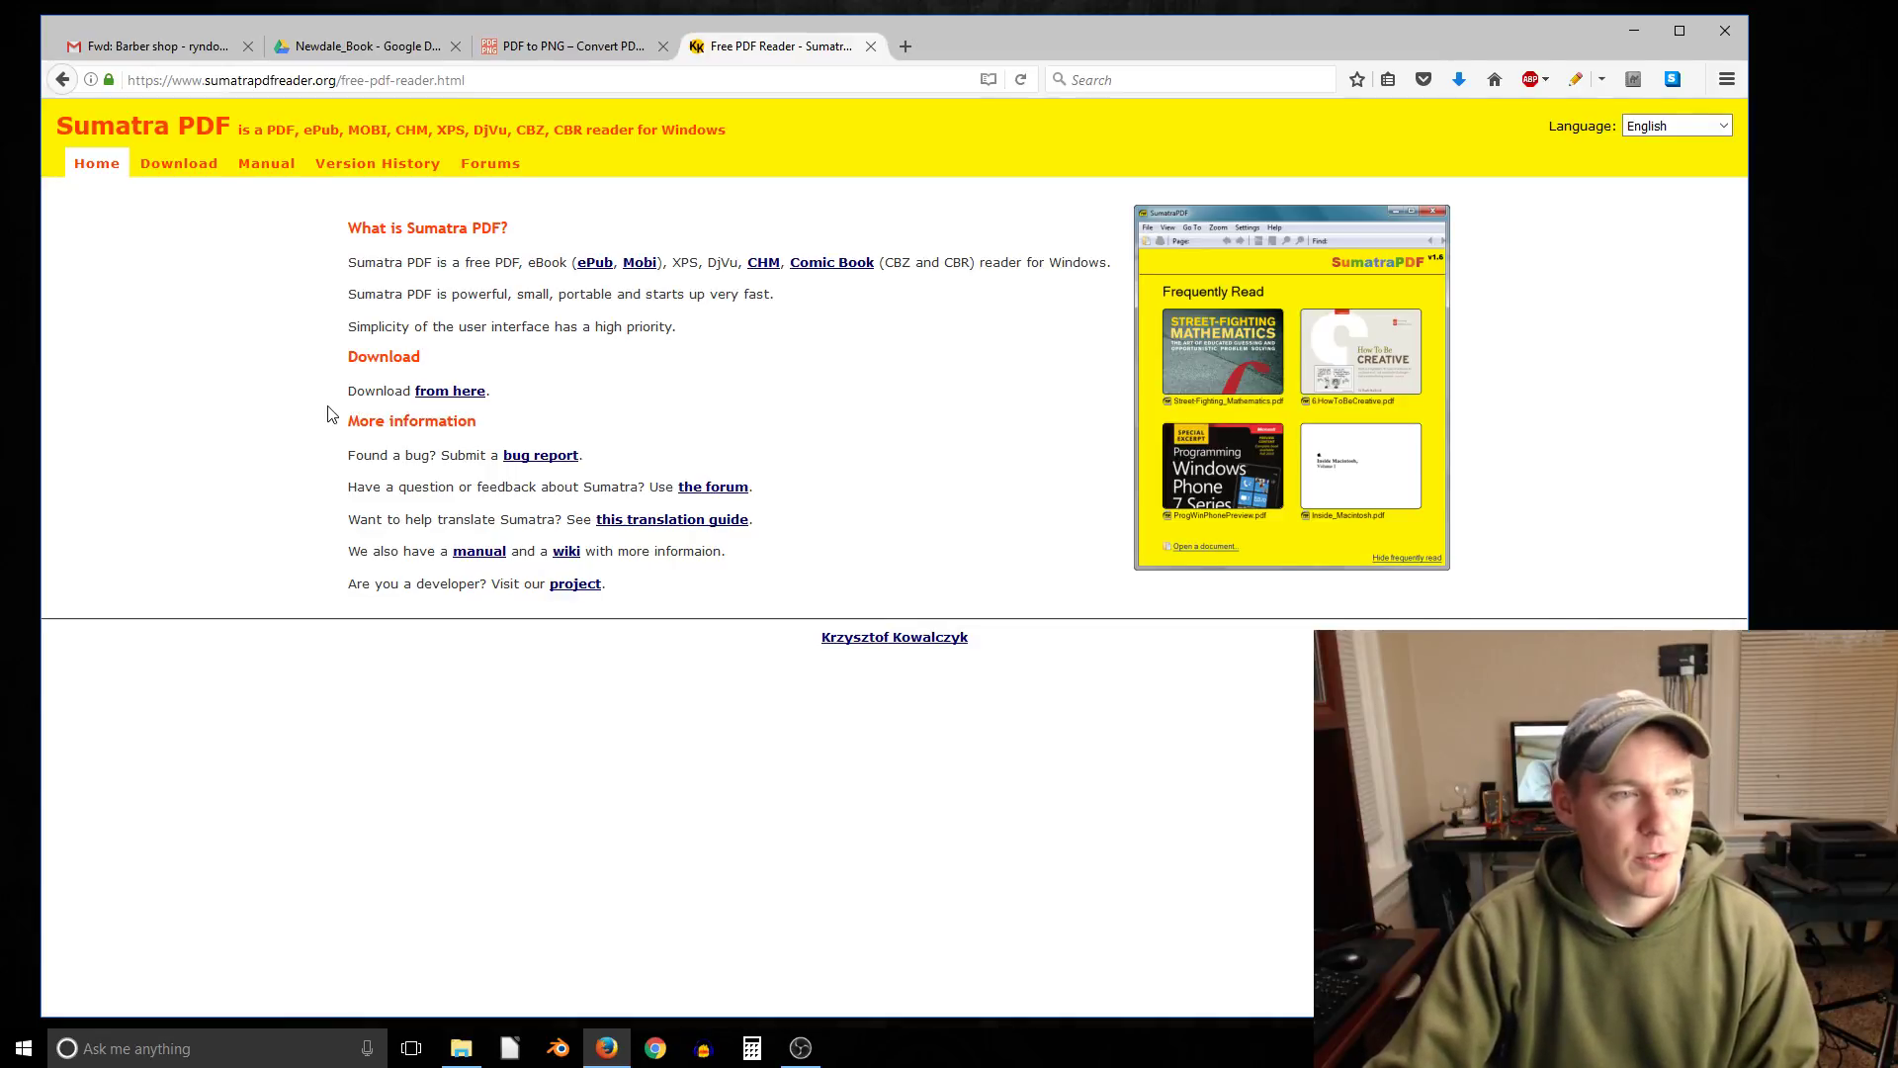
pyautogui.click(457, 392)
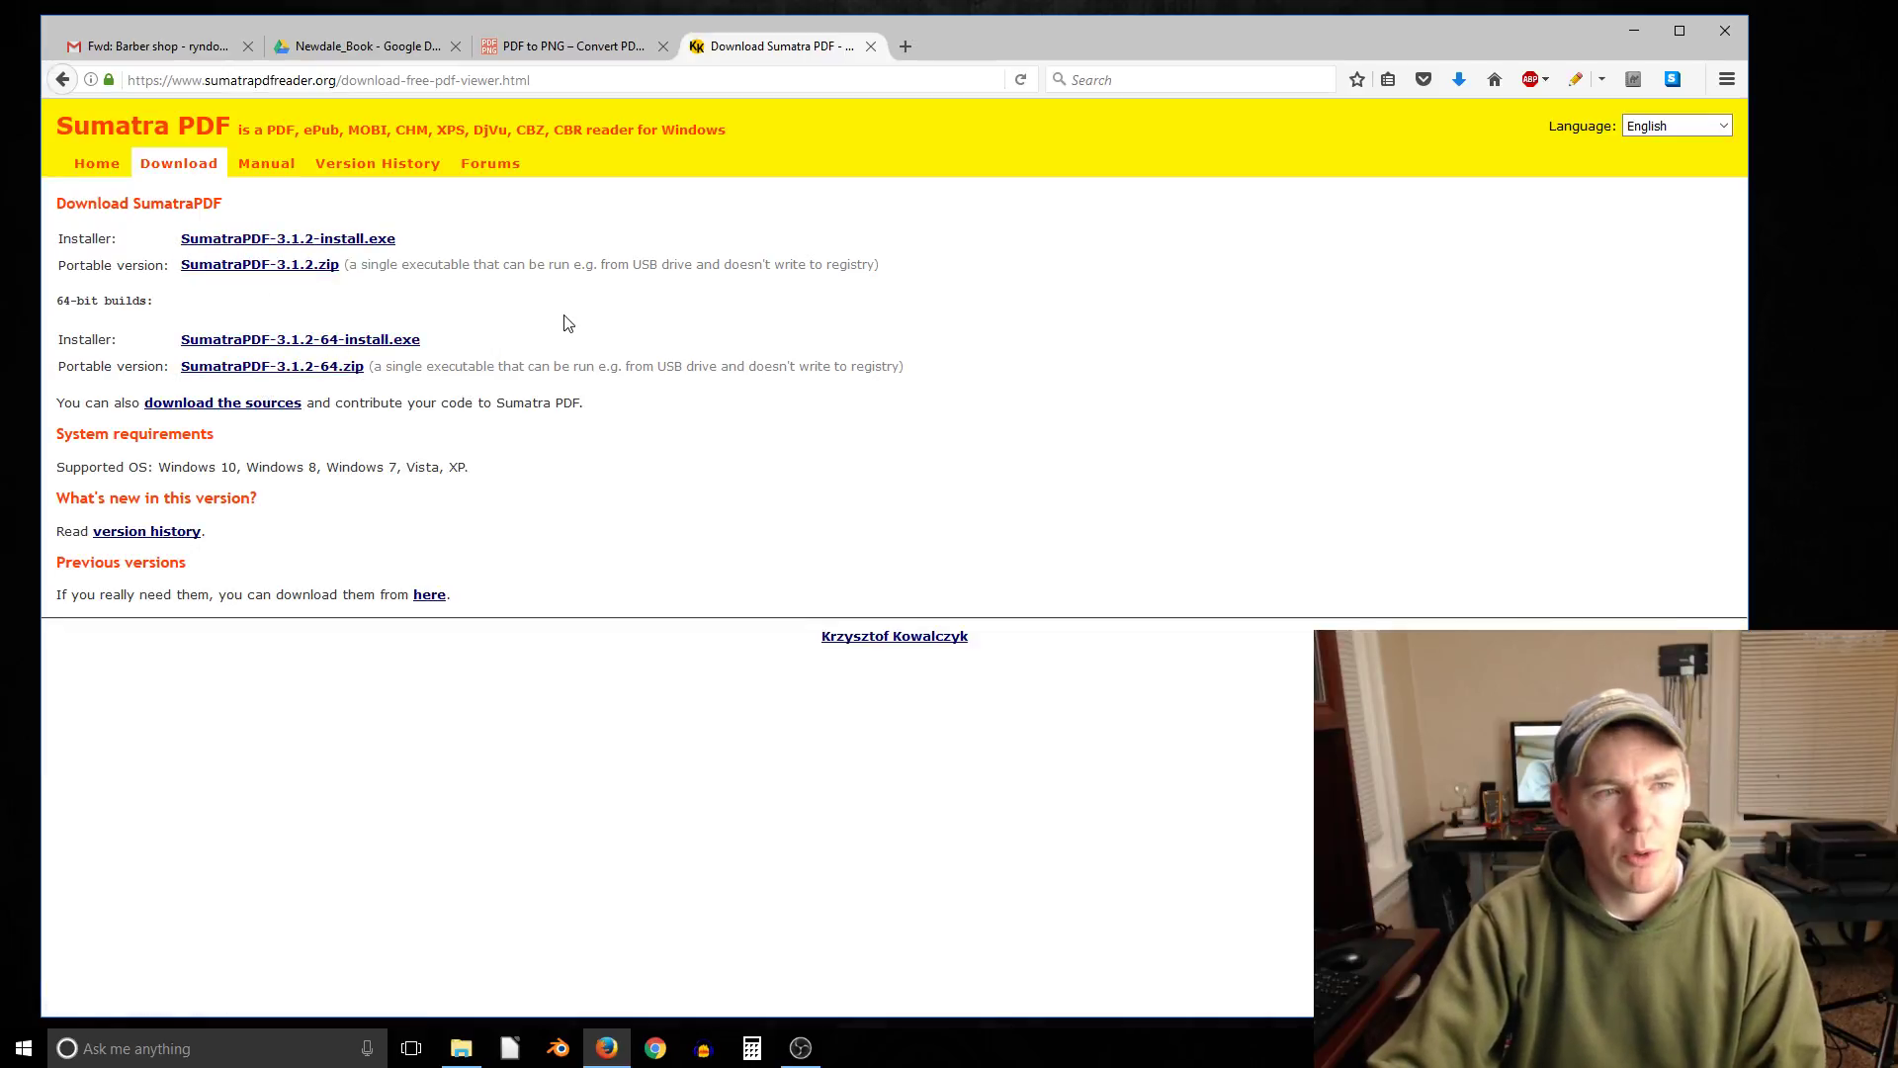
# Minimize Firefox, launch SumatraPDF from Start search, show its Open dialog, then dismiss it.
pyautogui.click(1633, 30)
pyautogui.press('super')
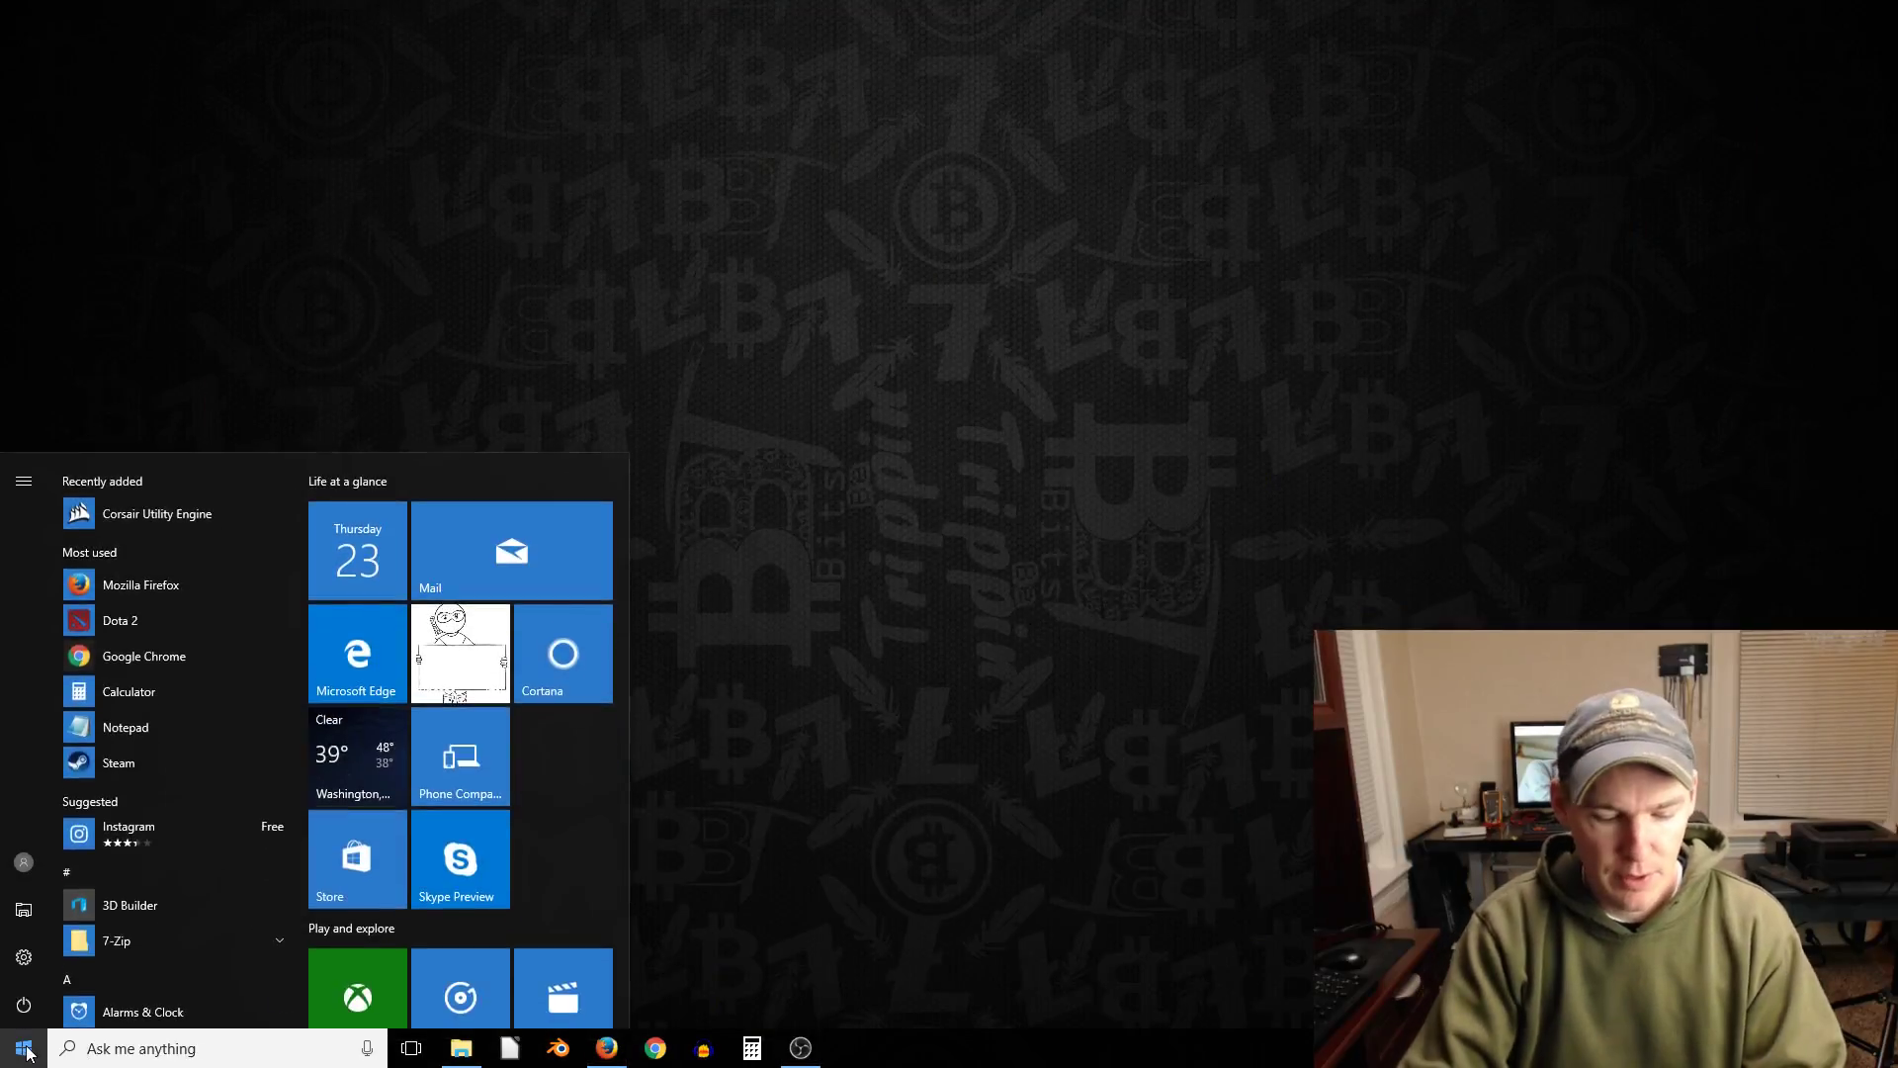
pyautogui.write('pdf')
pyautogui.press('BackSpace')
pyautogui.press('BackSpace')
pyautogui.press('BackSpace')
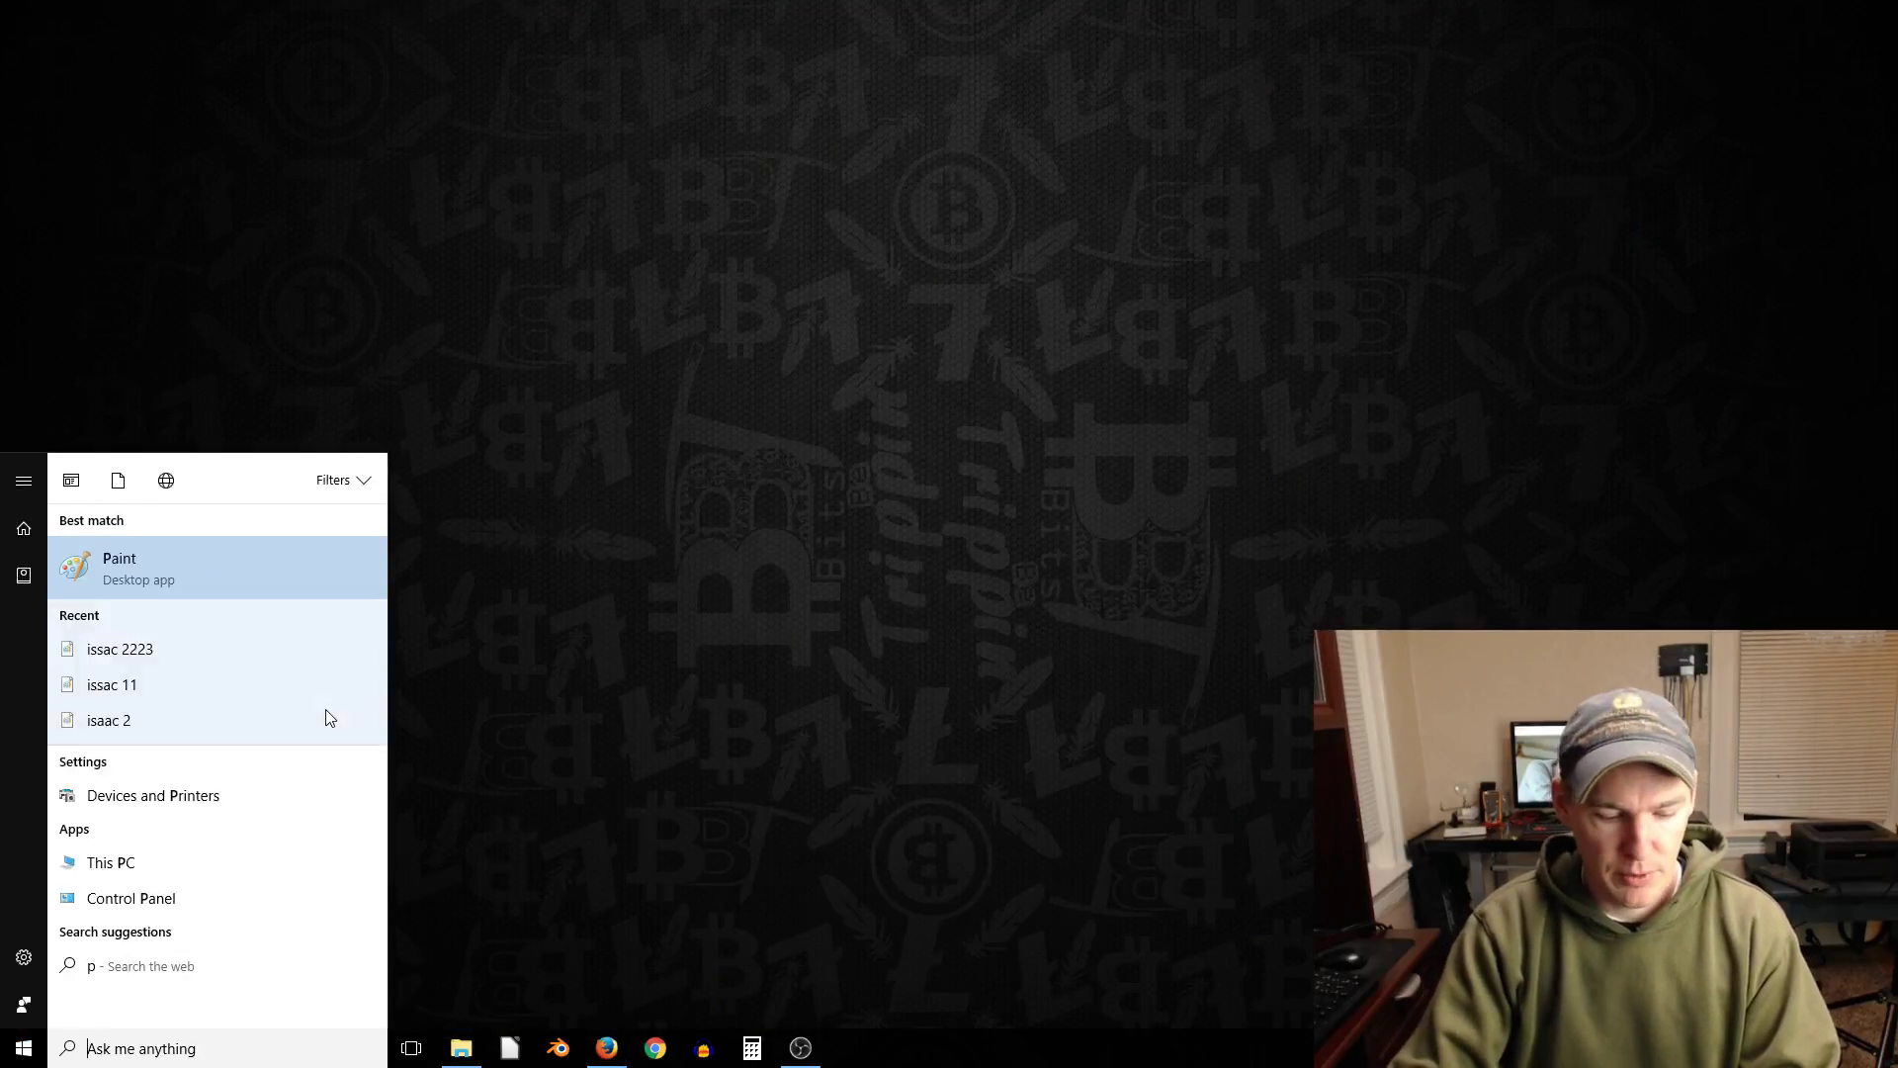
pyautogui.write('sum')
pyautogui.click(168, 567)
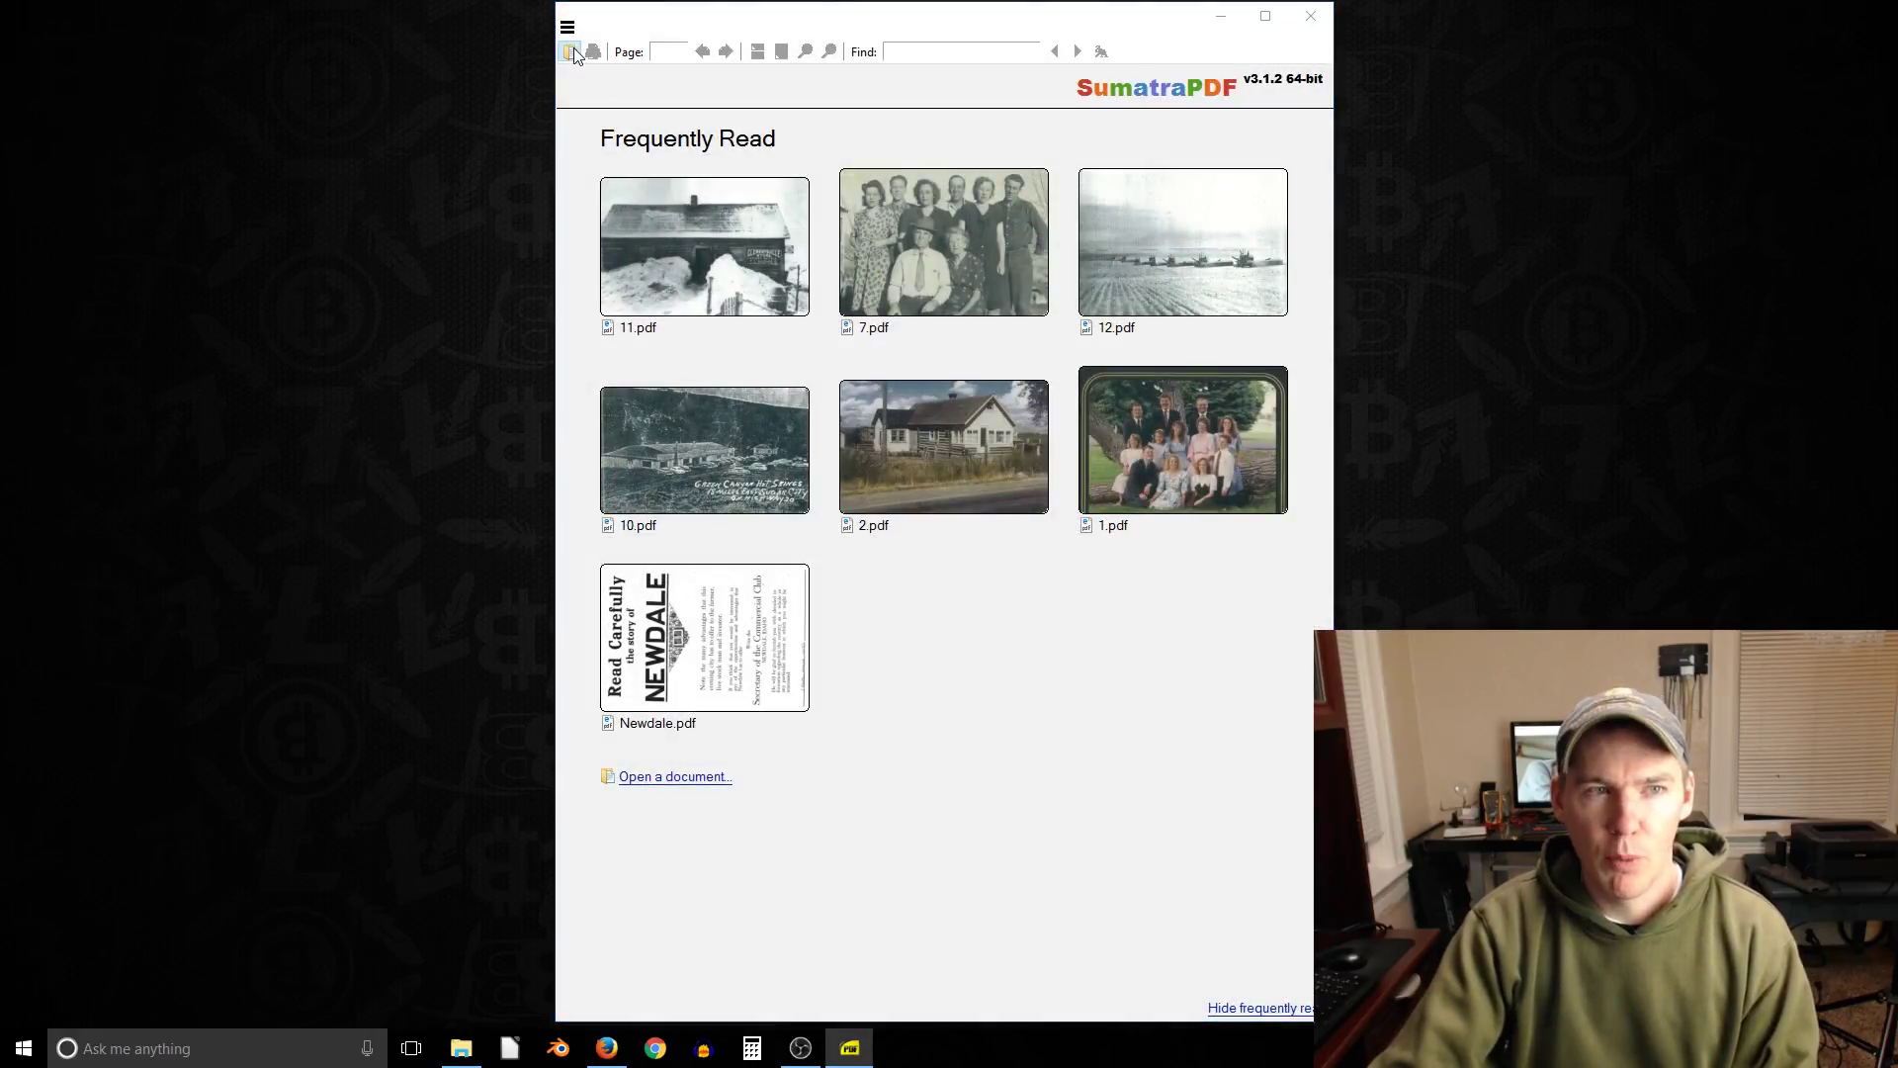
pyautogui.click(571, 50)
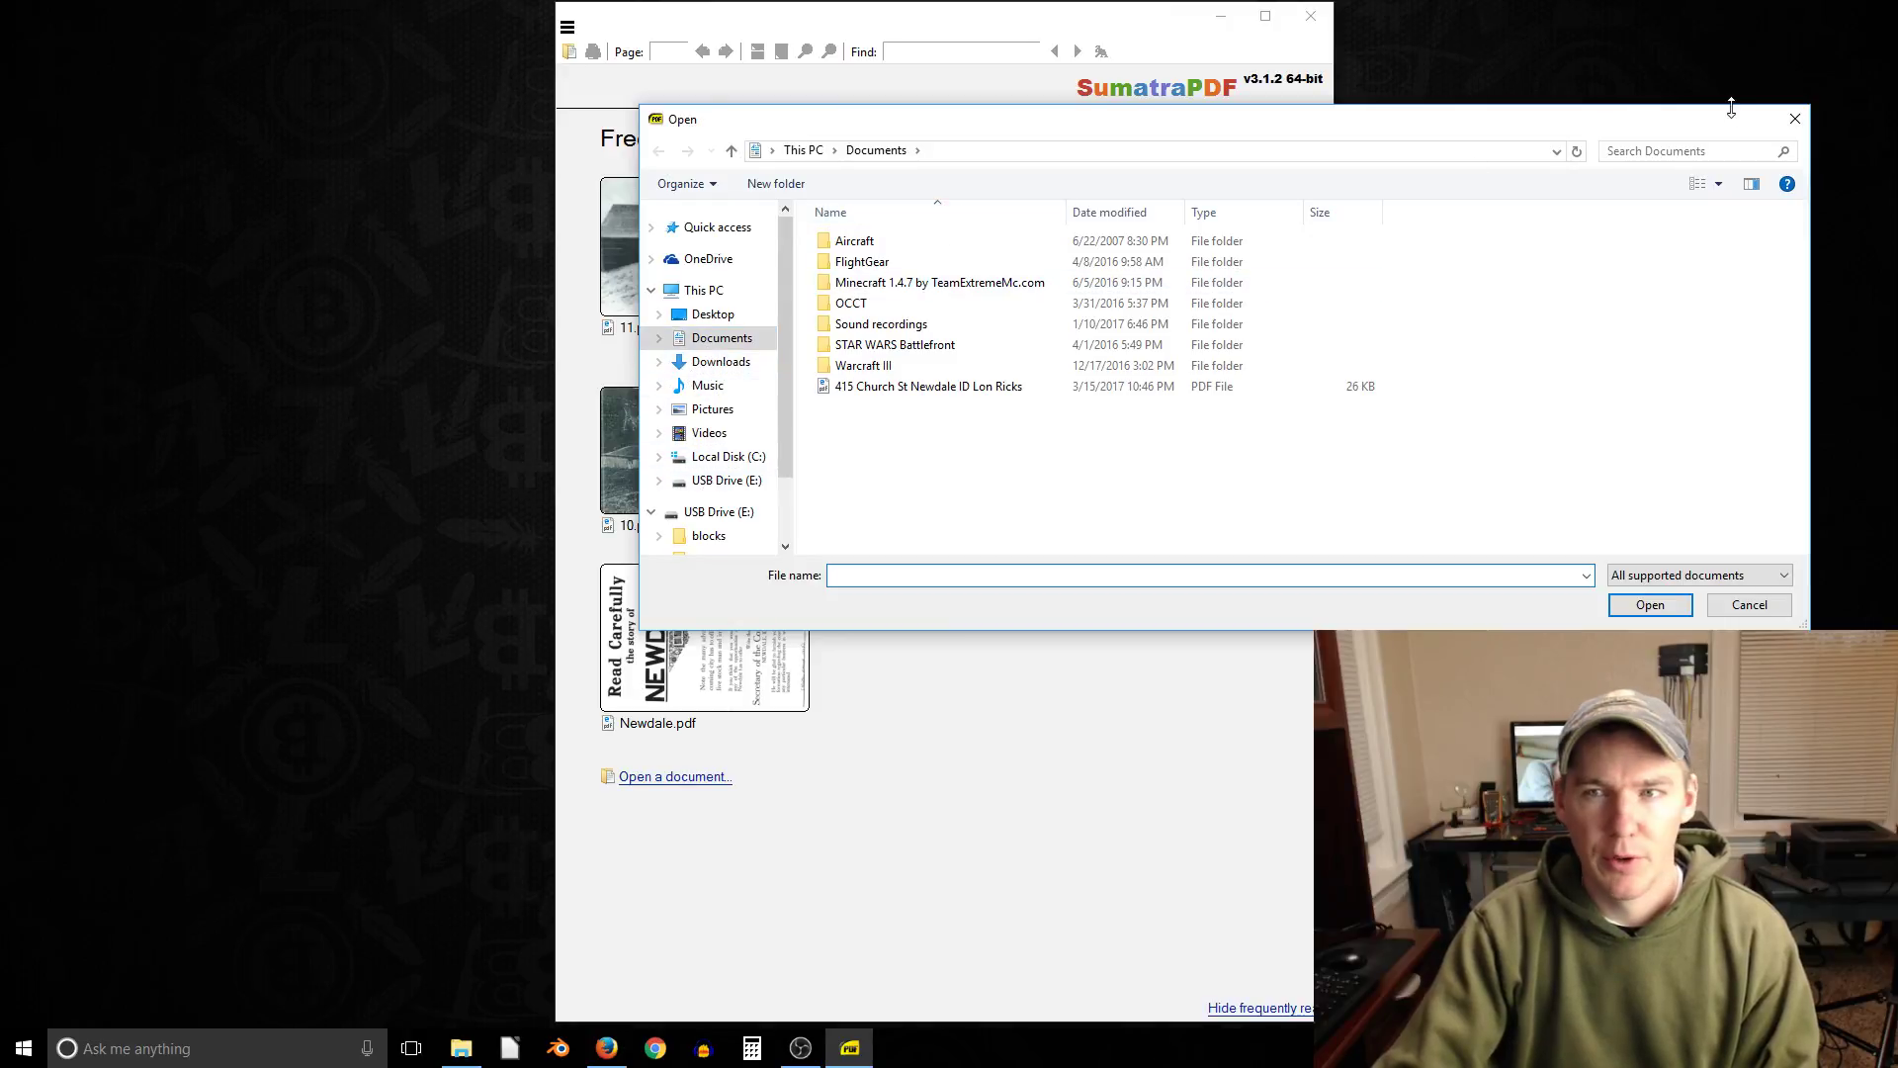
pyautogui.click(1795, 119)
pyautogui.click(1297, 17)
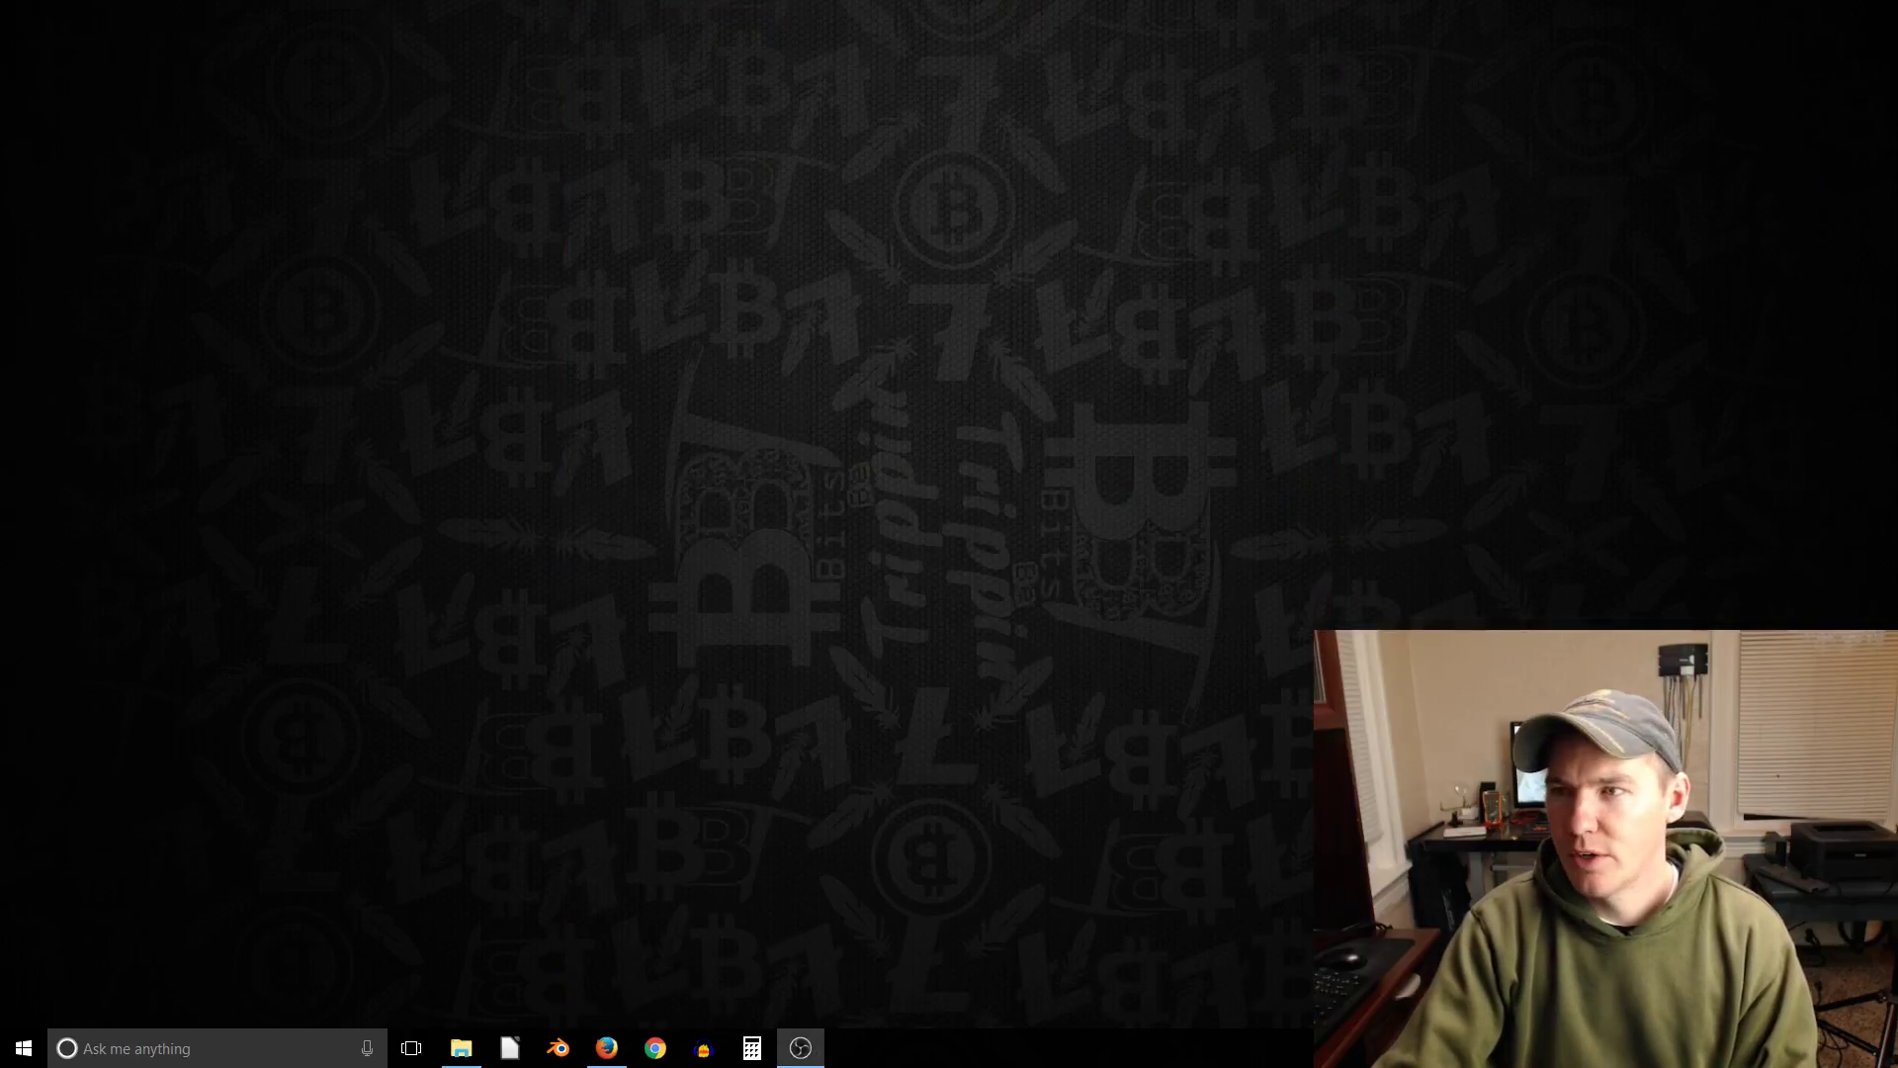
pyautogui.hotkey('alt', 'Tab')
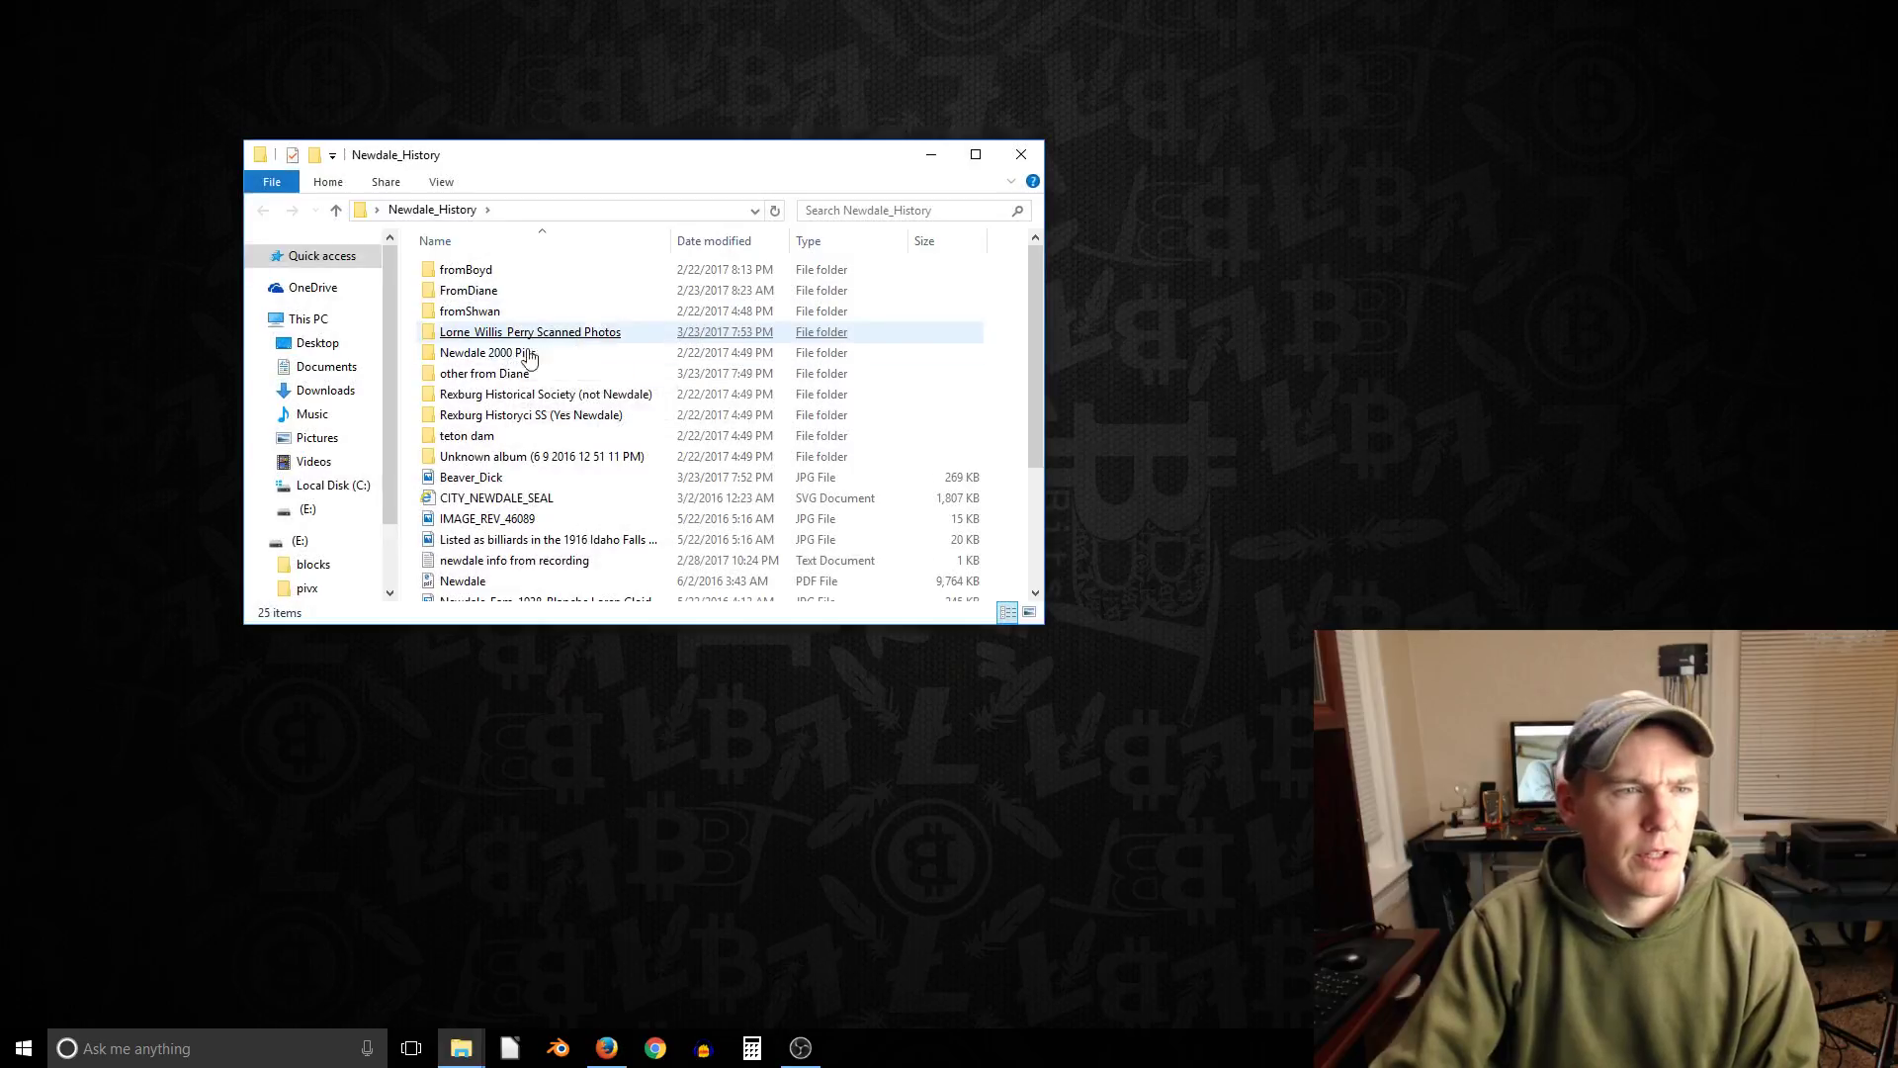
pyautogui.doubleClick(495, 337)
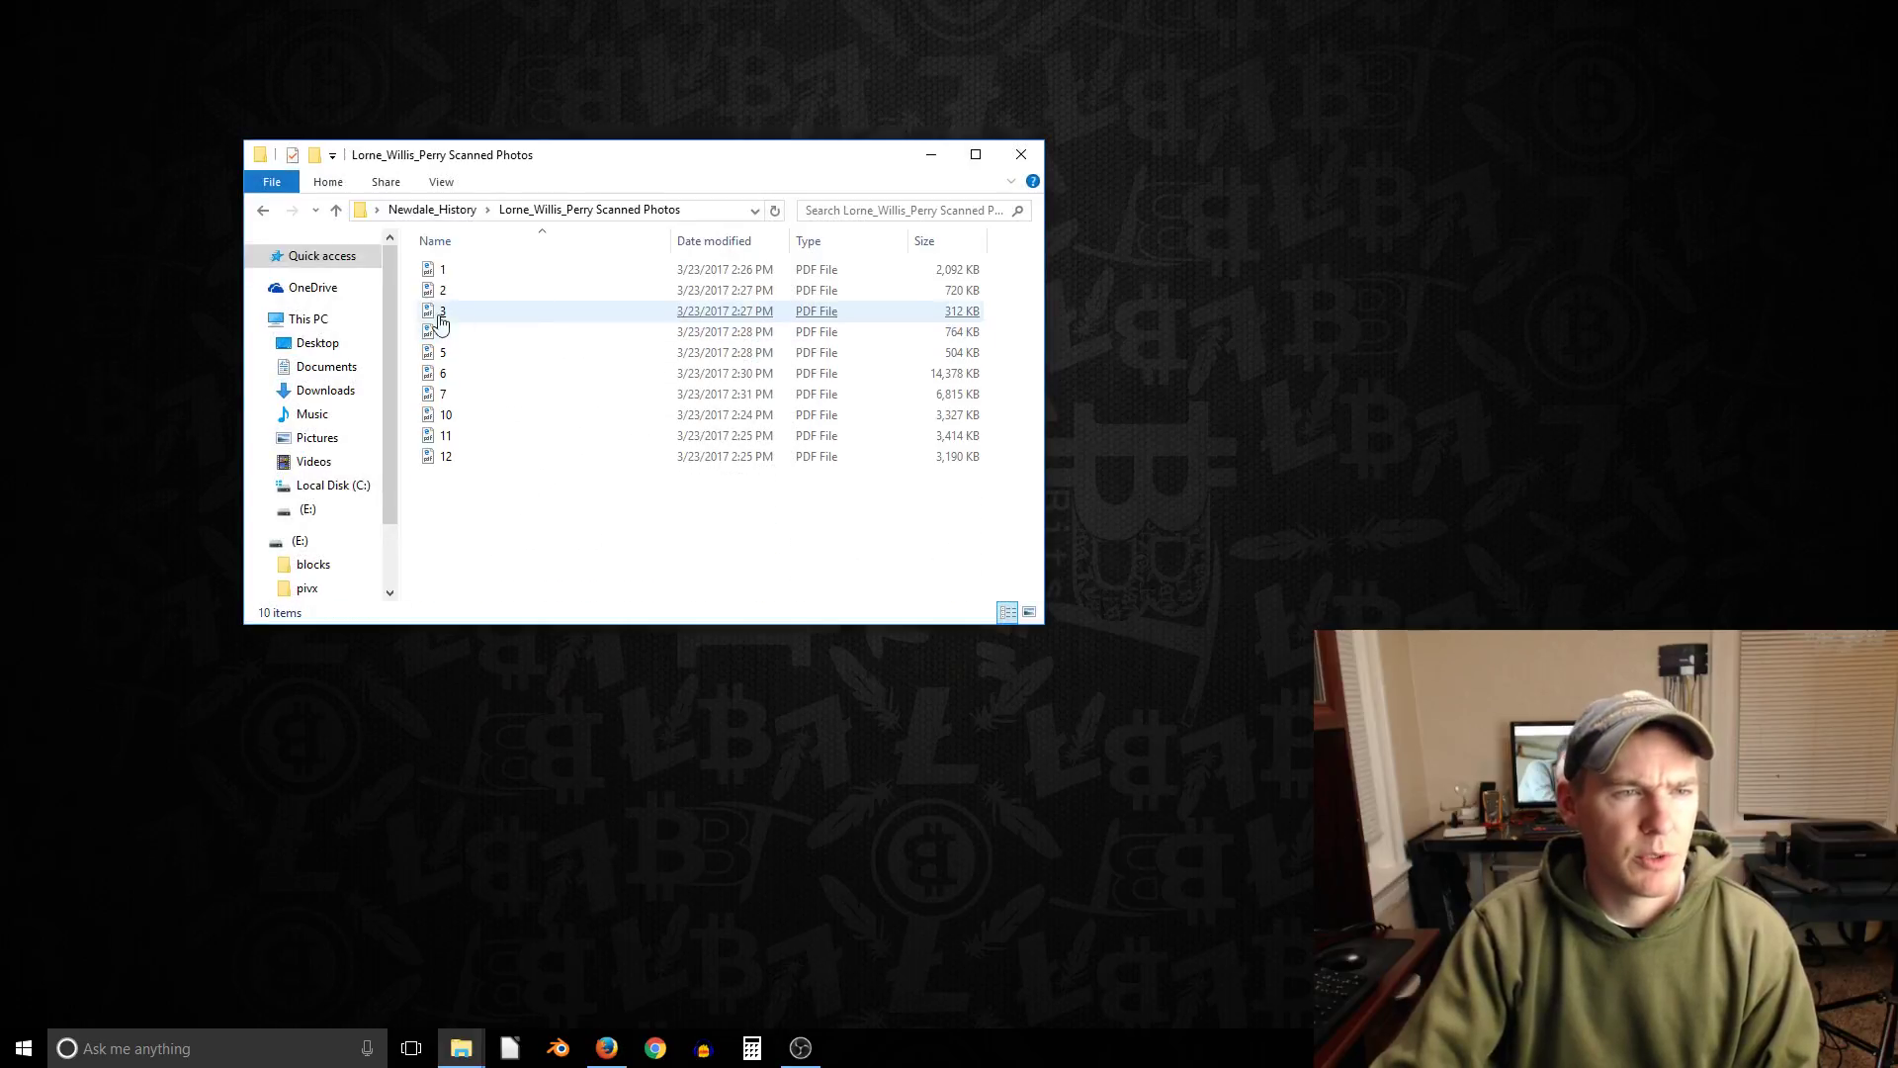
pyautogui.doubleClick(445, 376)
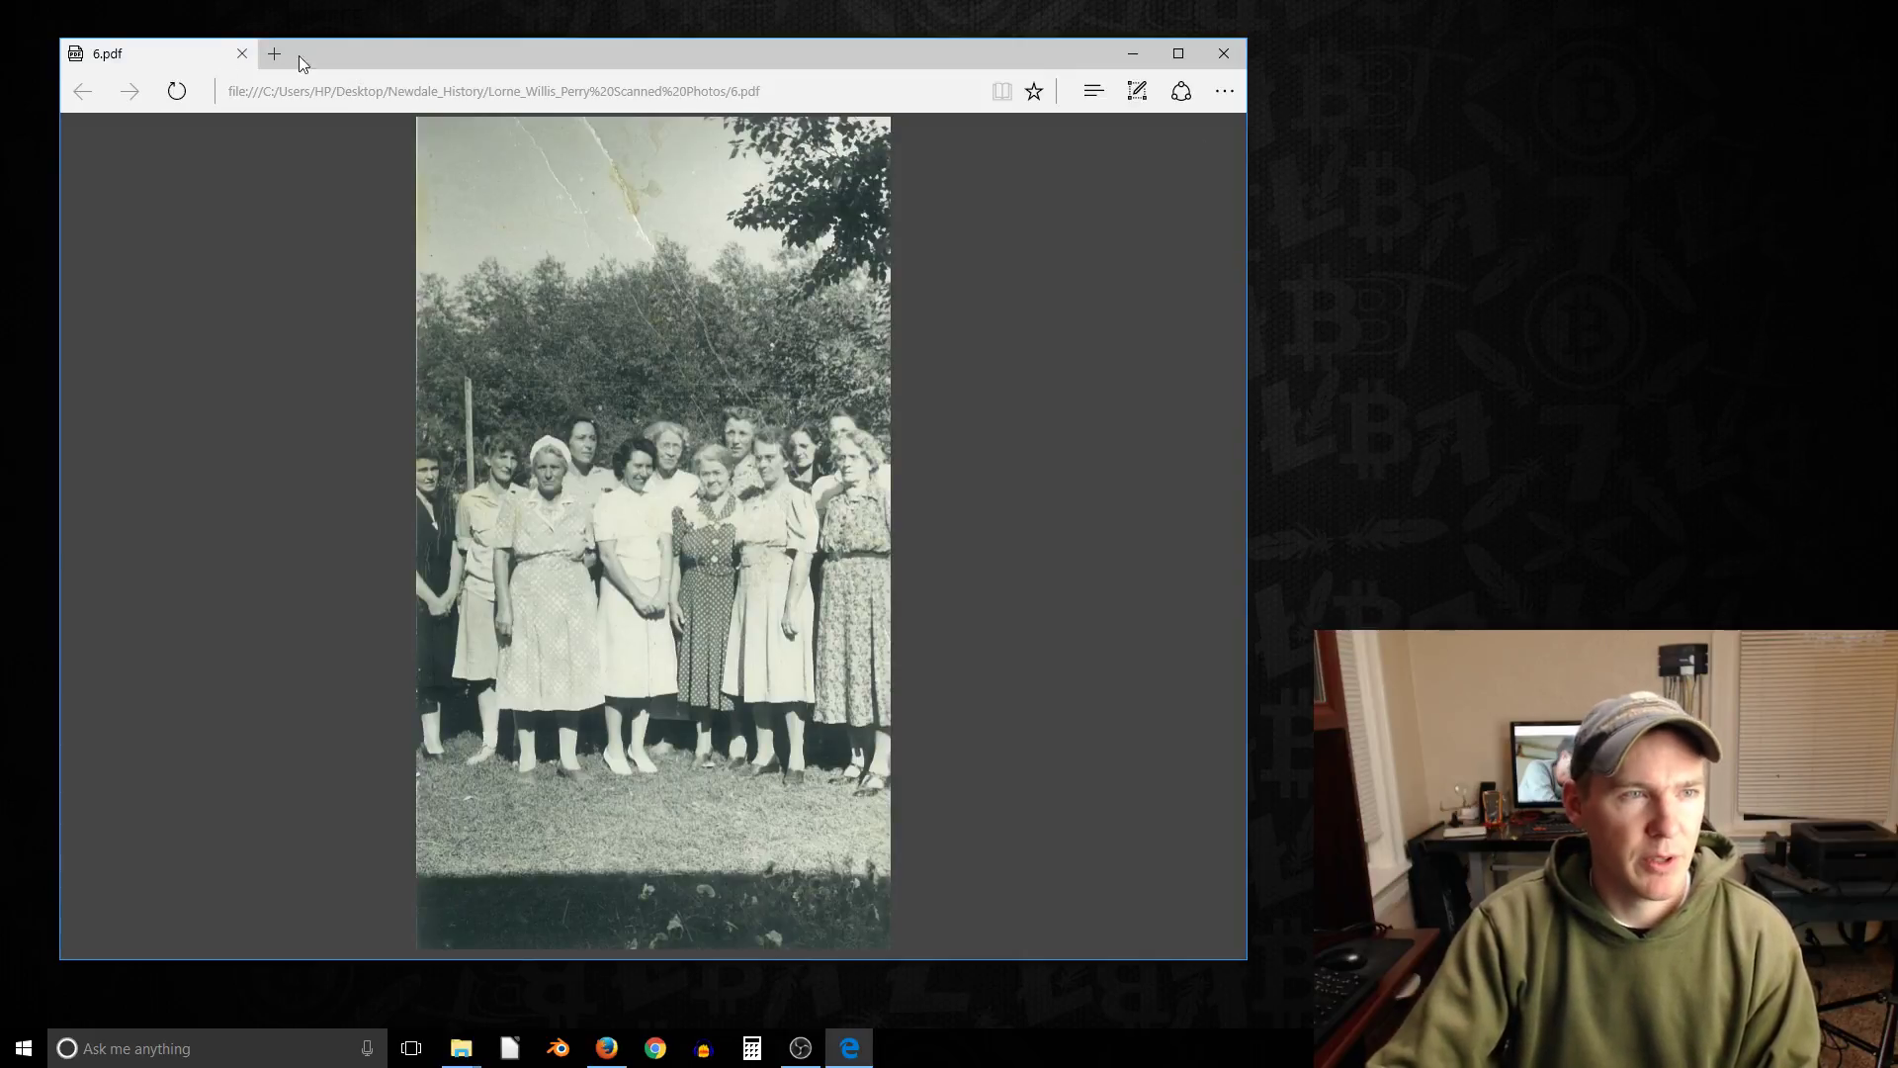
# Close Edge, then view file 6 in SumatraPDF via Open with and close it.
pyautogui.click(1223, 55)
pyautogui.rightClick(444, 374)
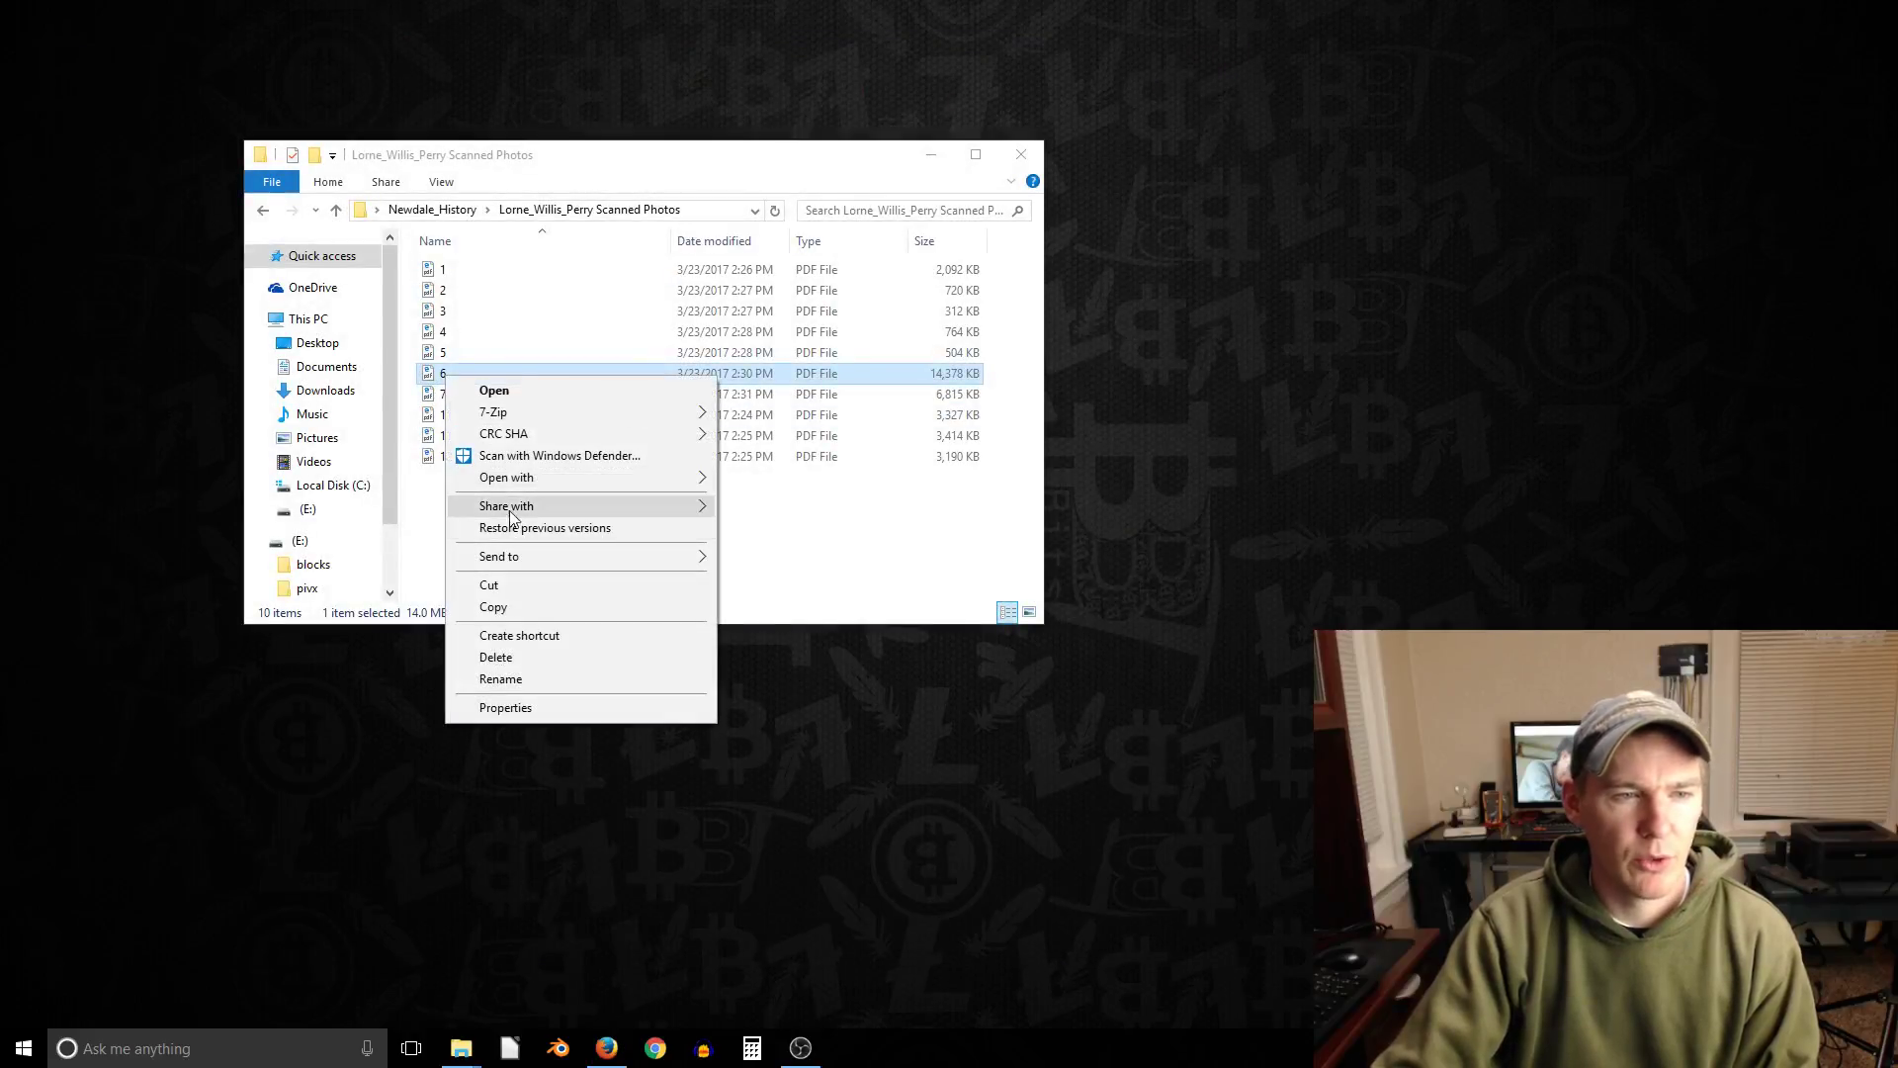
pyautogui.moveTo(524, 478)
pyautogui.click(781, 522)
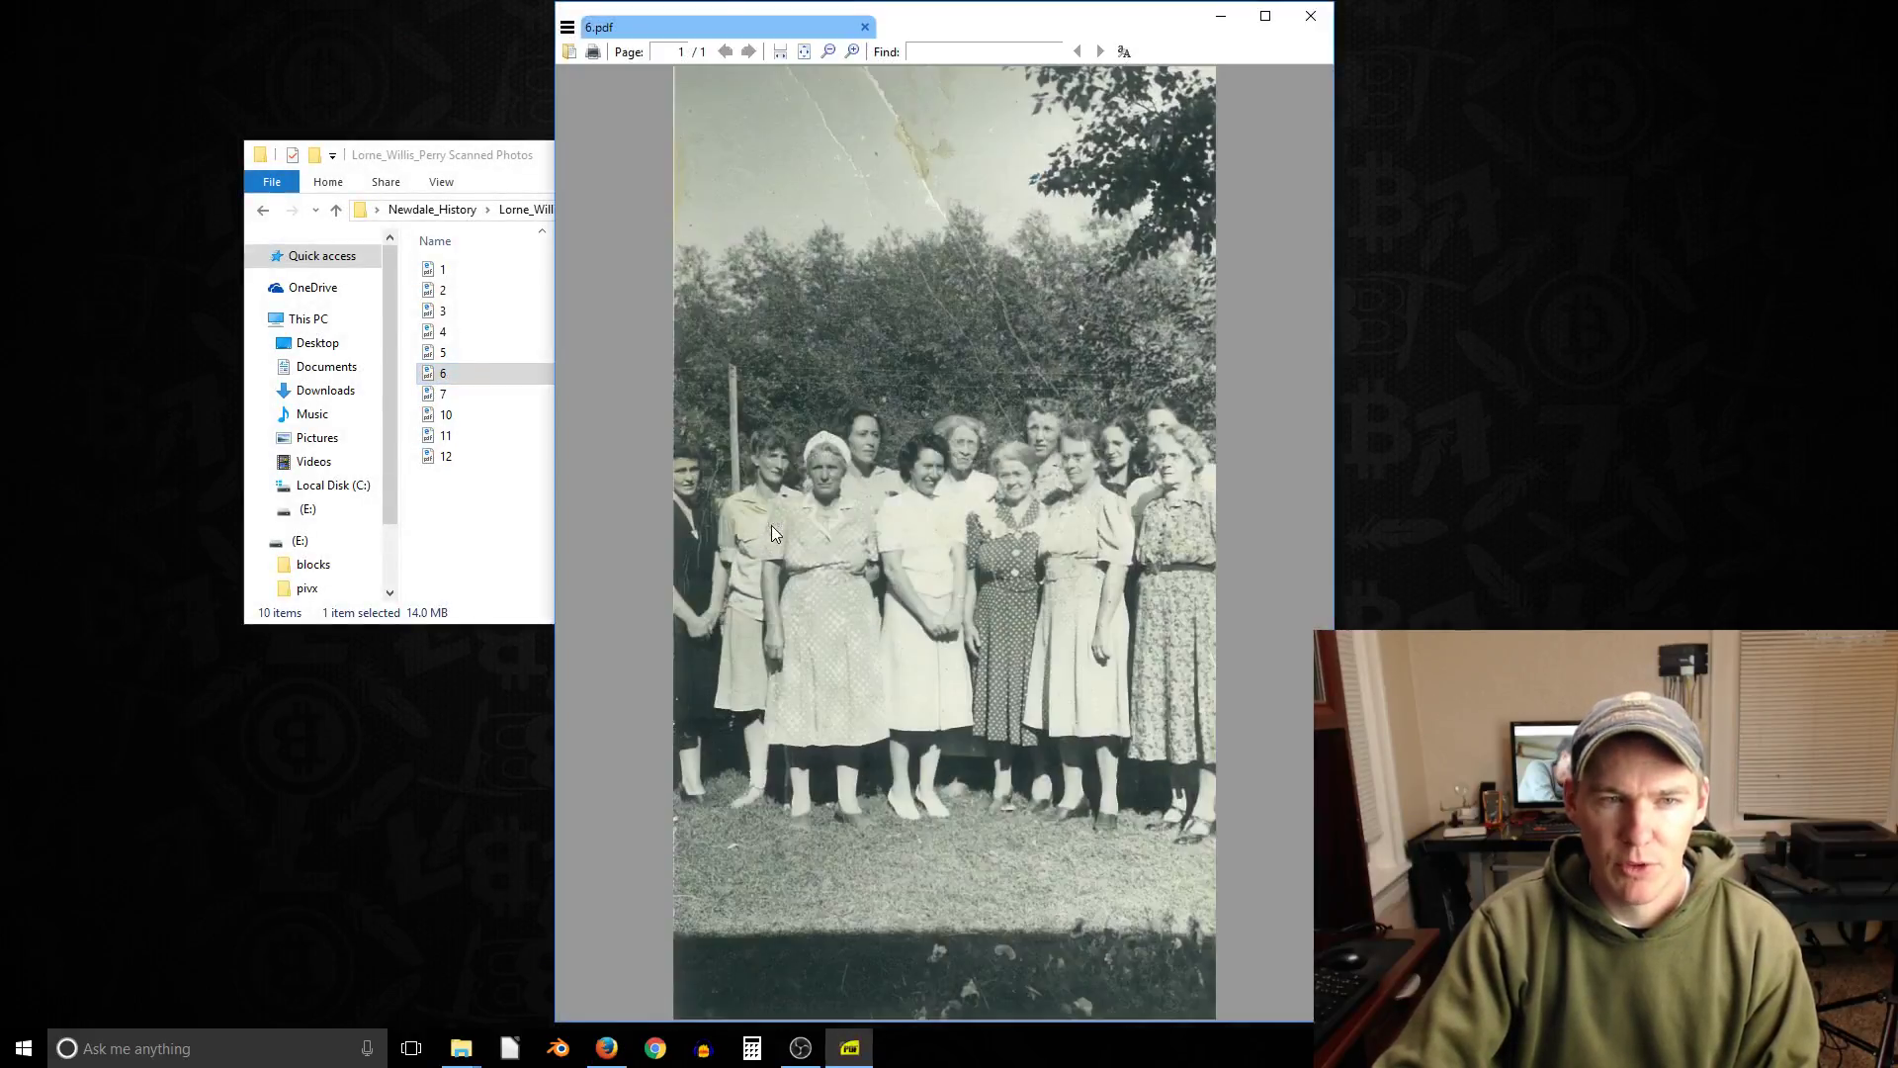
pyautogui.click(1311, 16)
# Reopen file 6 in Edge, check the photo's right-click options, then close Edge.
pyautogui.doubleClick(443, 375)
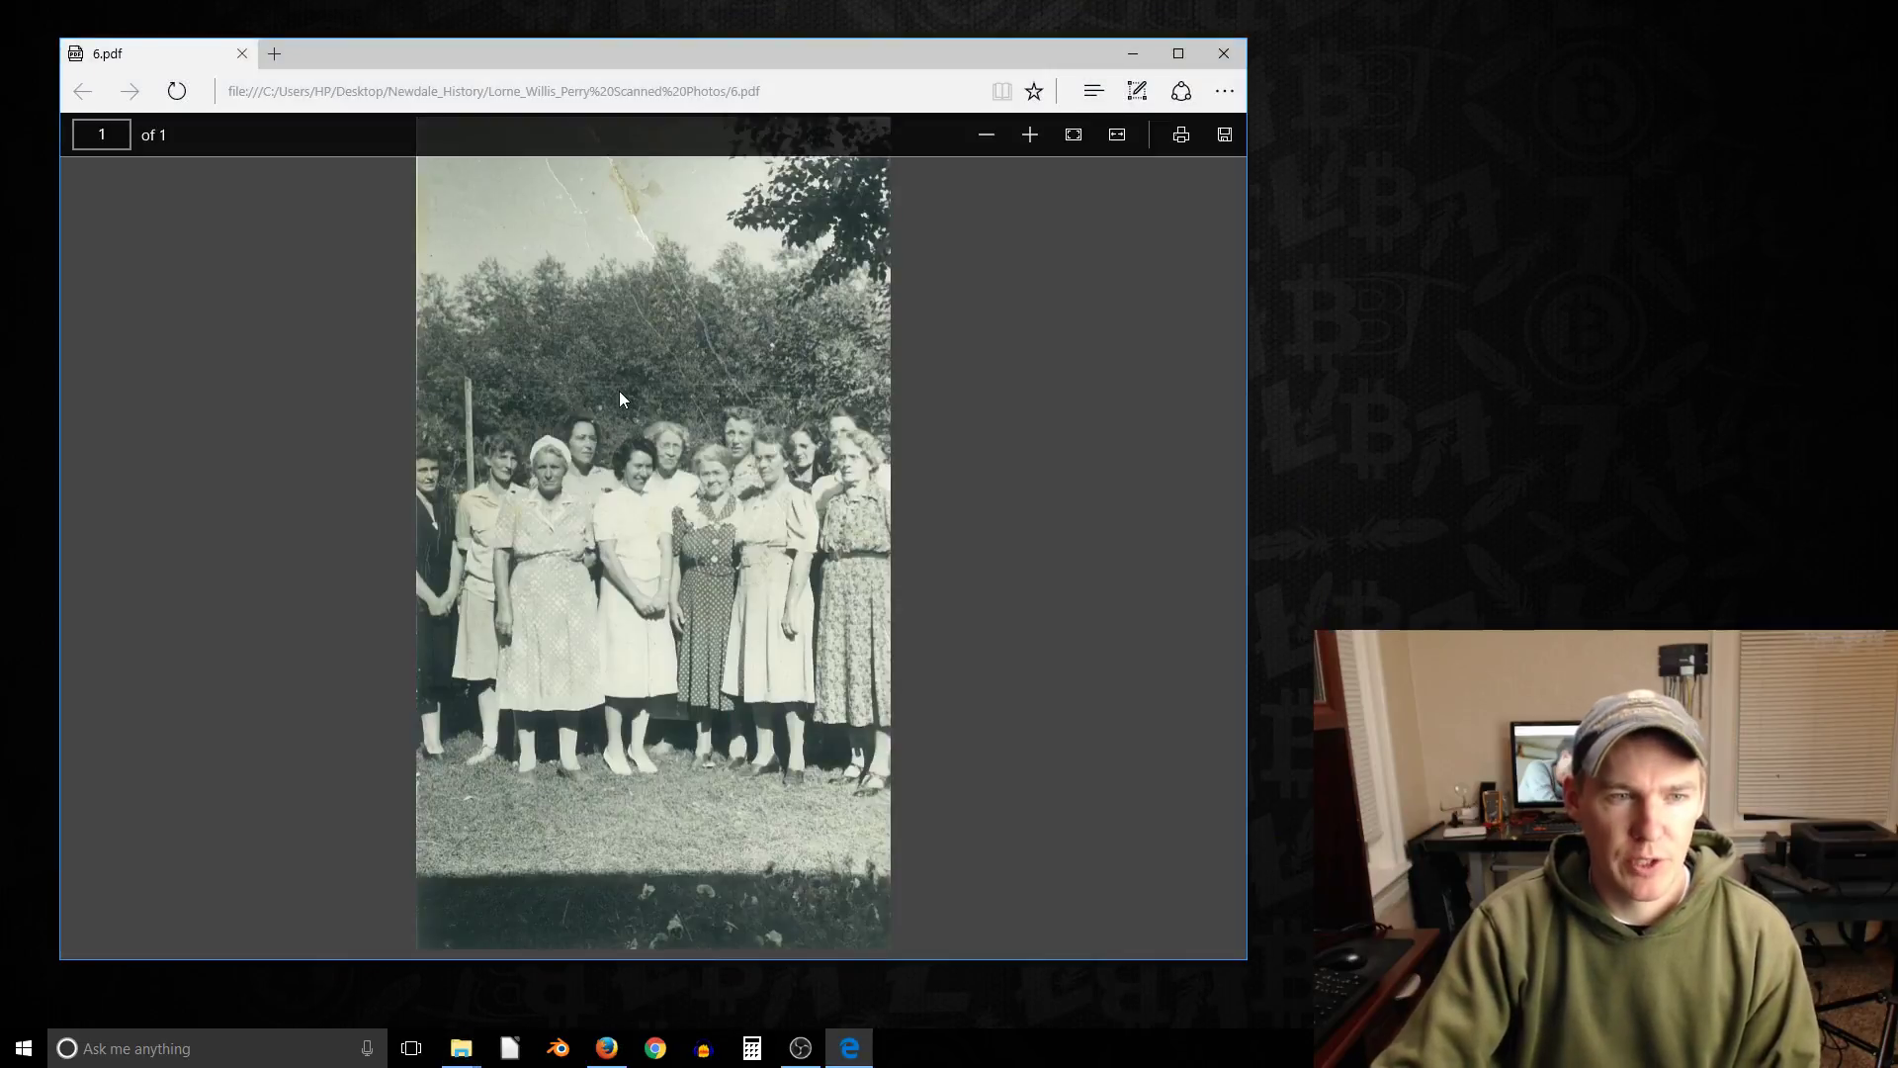
pyautogui.rightClick(620, 393)
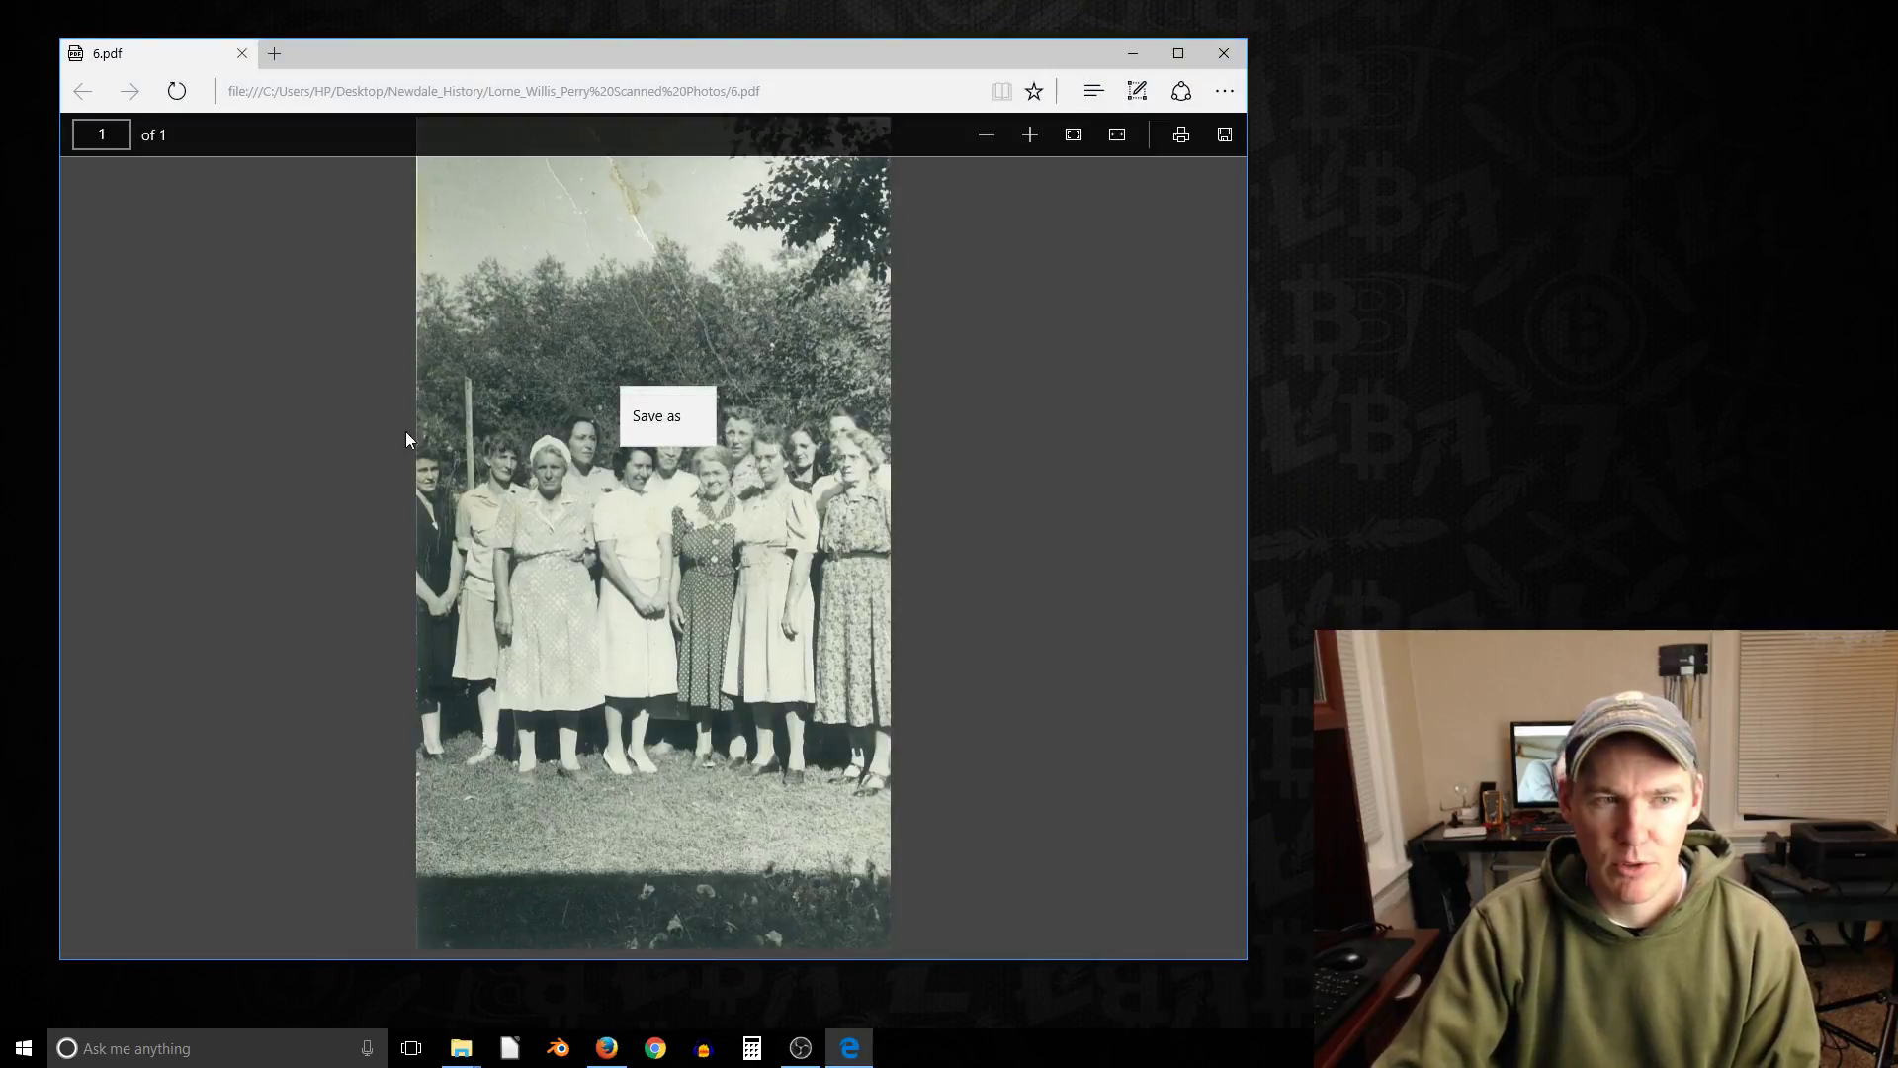
pyautogui.click(524, 396)
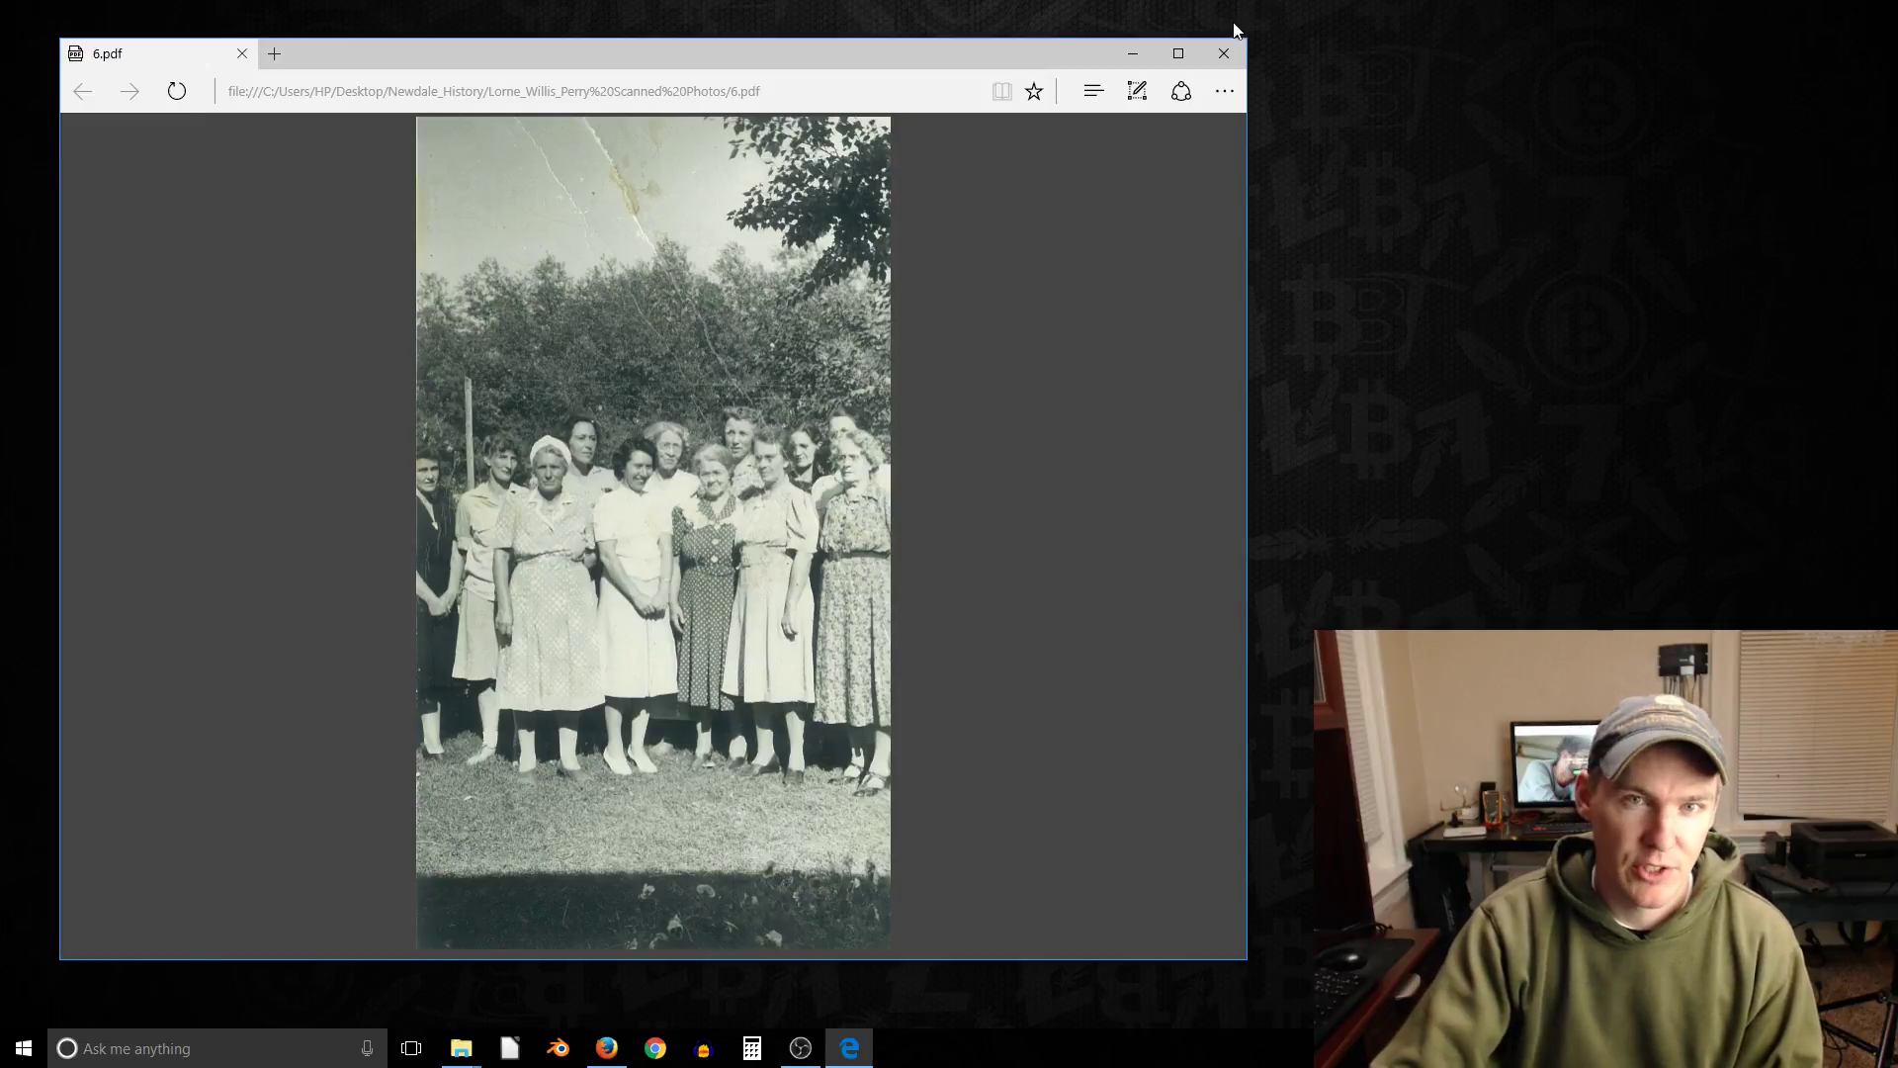
pyautogui.click(1223, 53)
# Open file 6 in SumatraPDF via Open with and copy the group photo with Copy Image.
pyautogui.rightClick(443, 382)
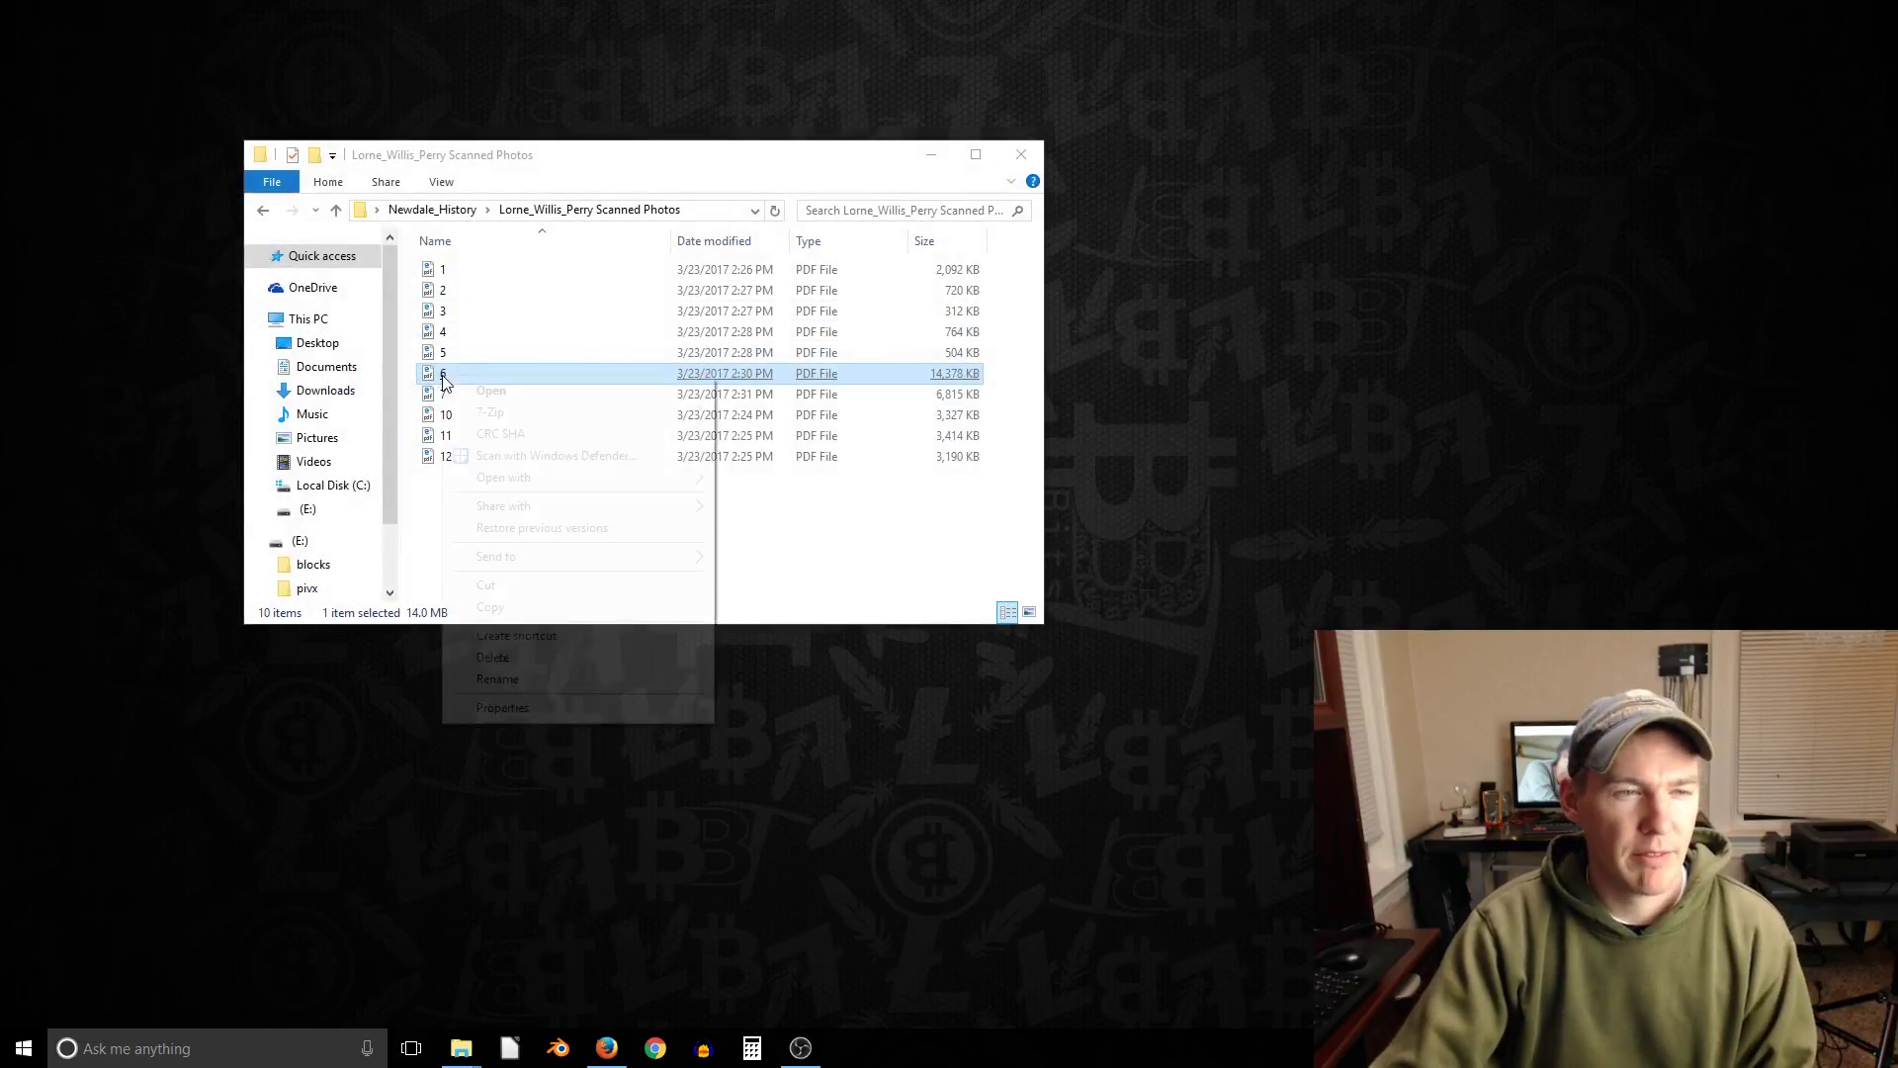
pyautogui.moveTo(525, 485)
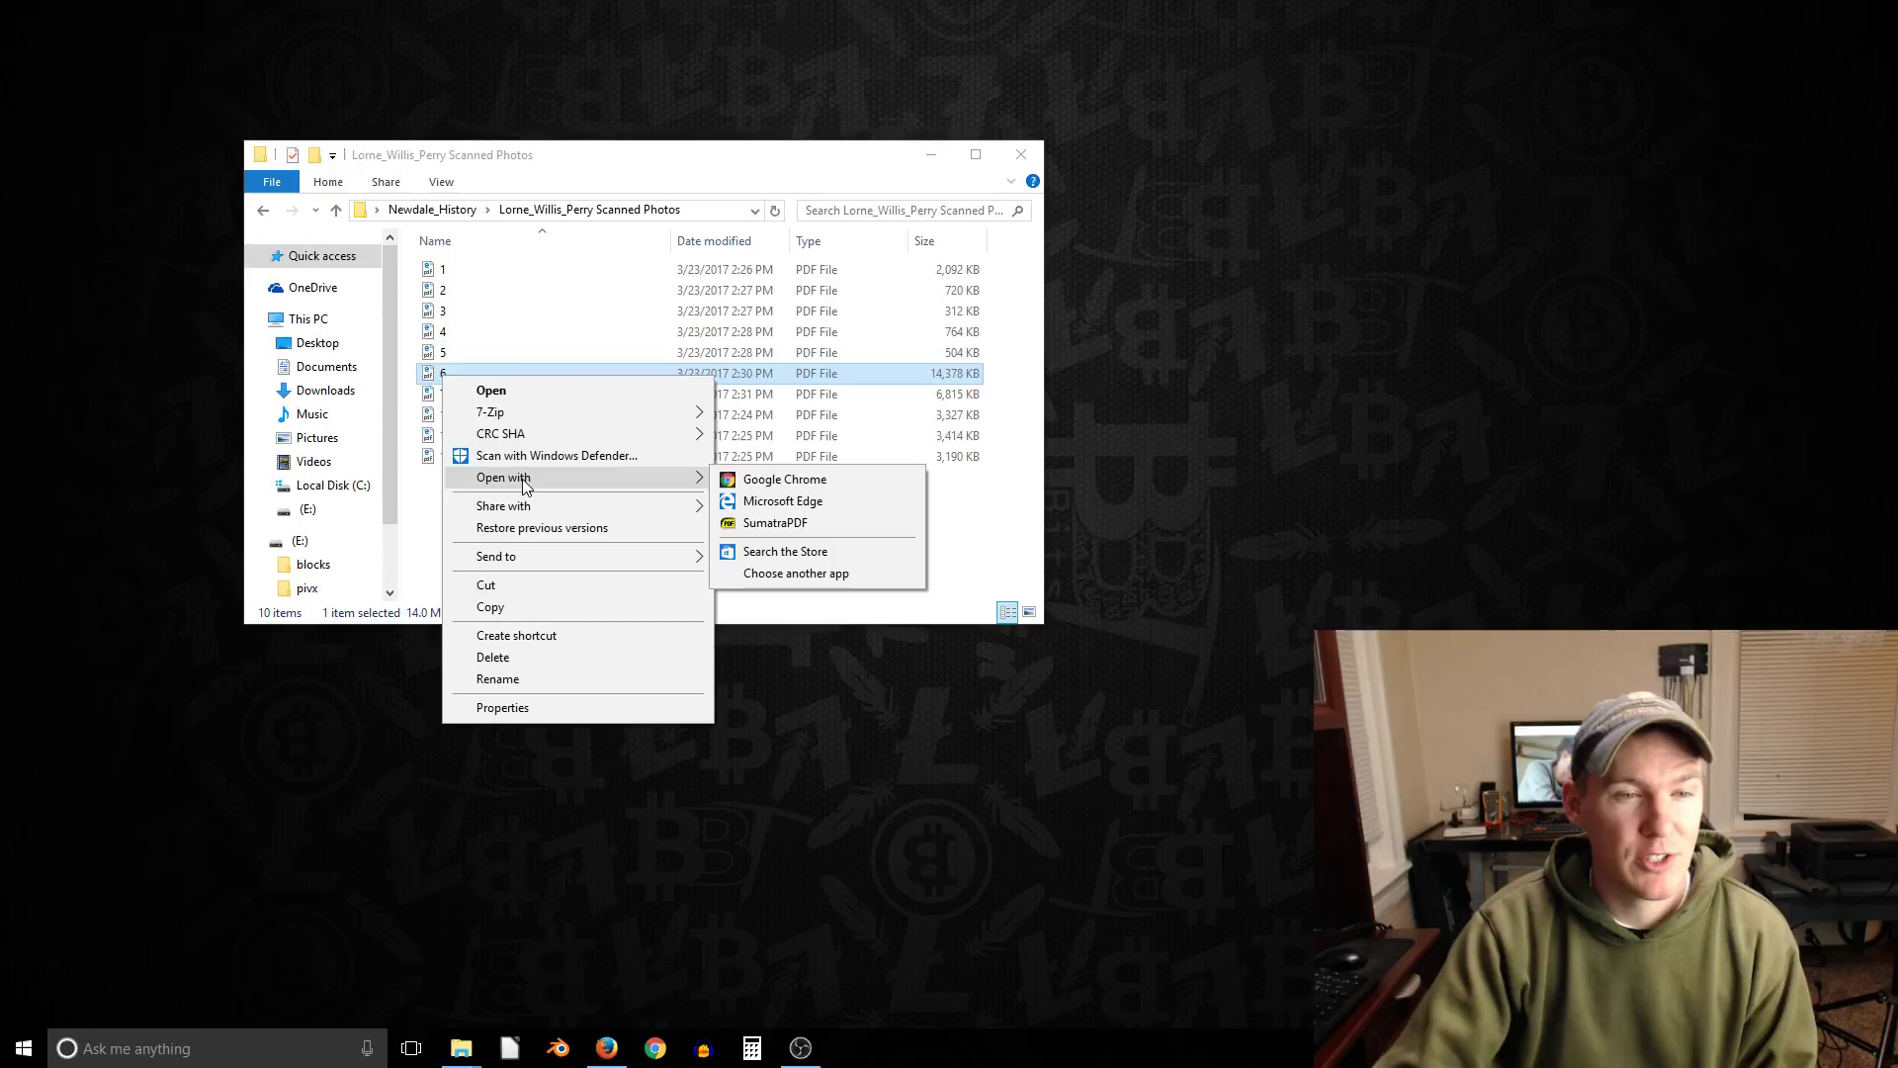
pyautogui.click(775, 522)
pyautogui.rightClick(910, 379)
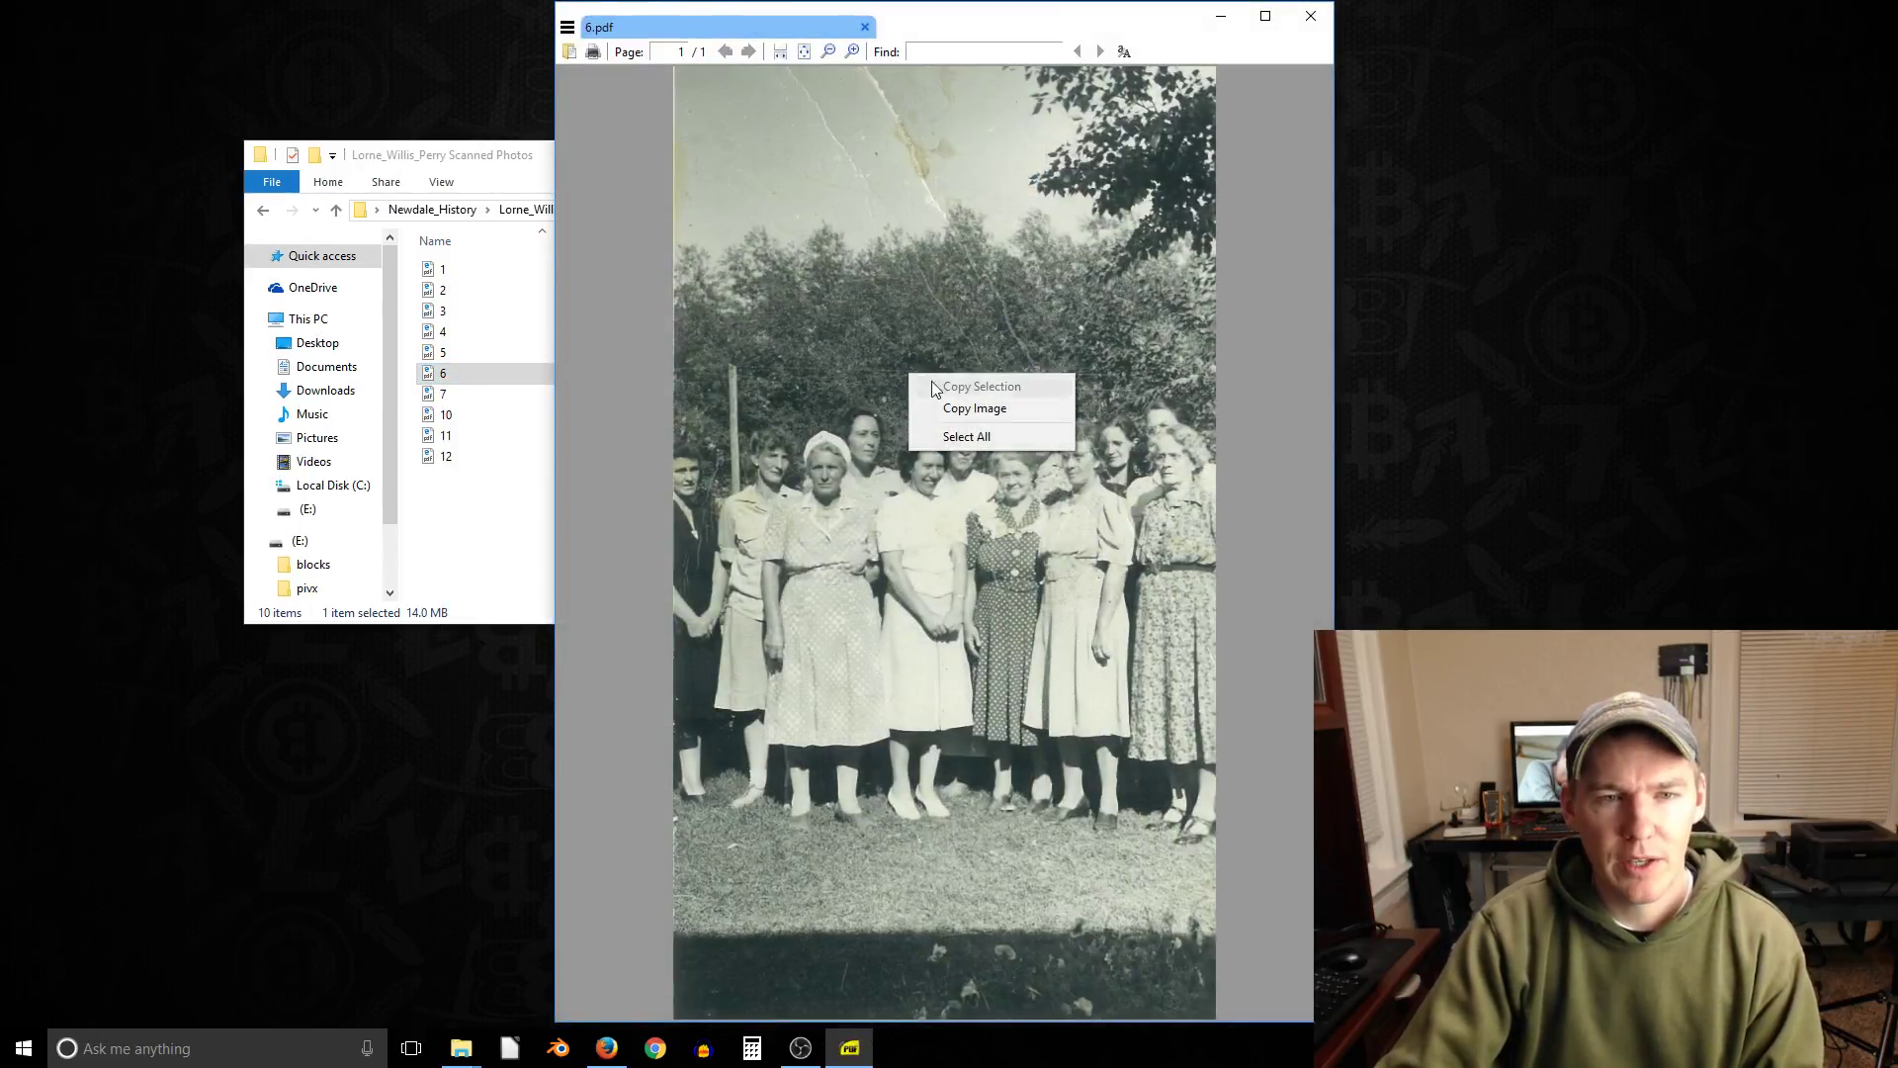
pyautogui.click(987, 409)
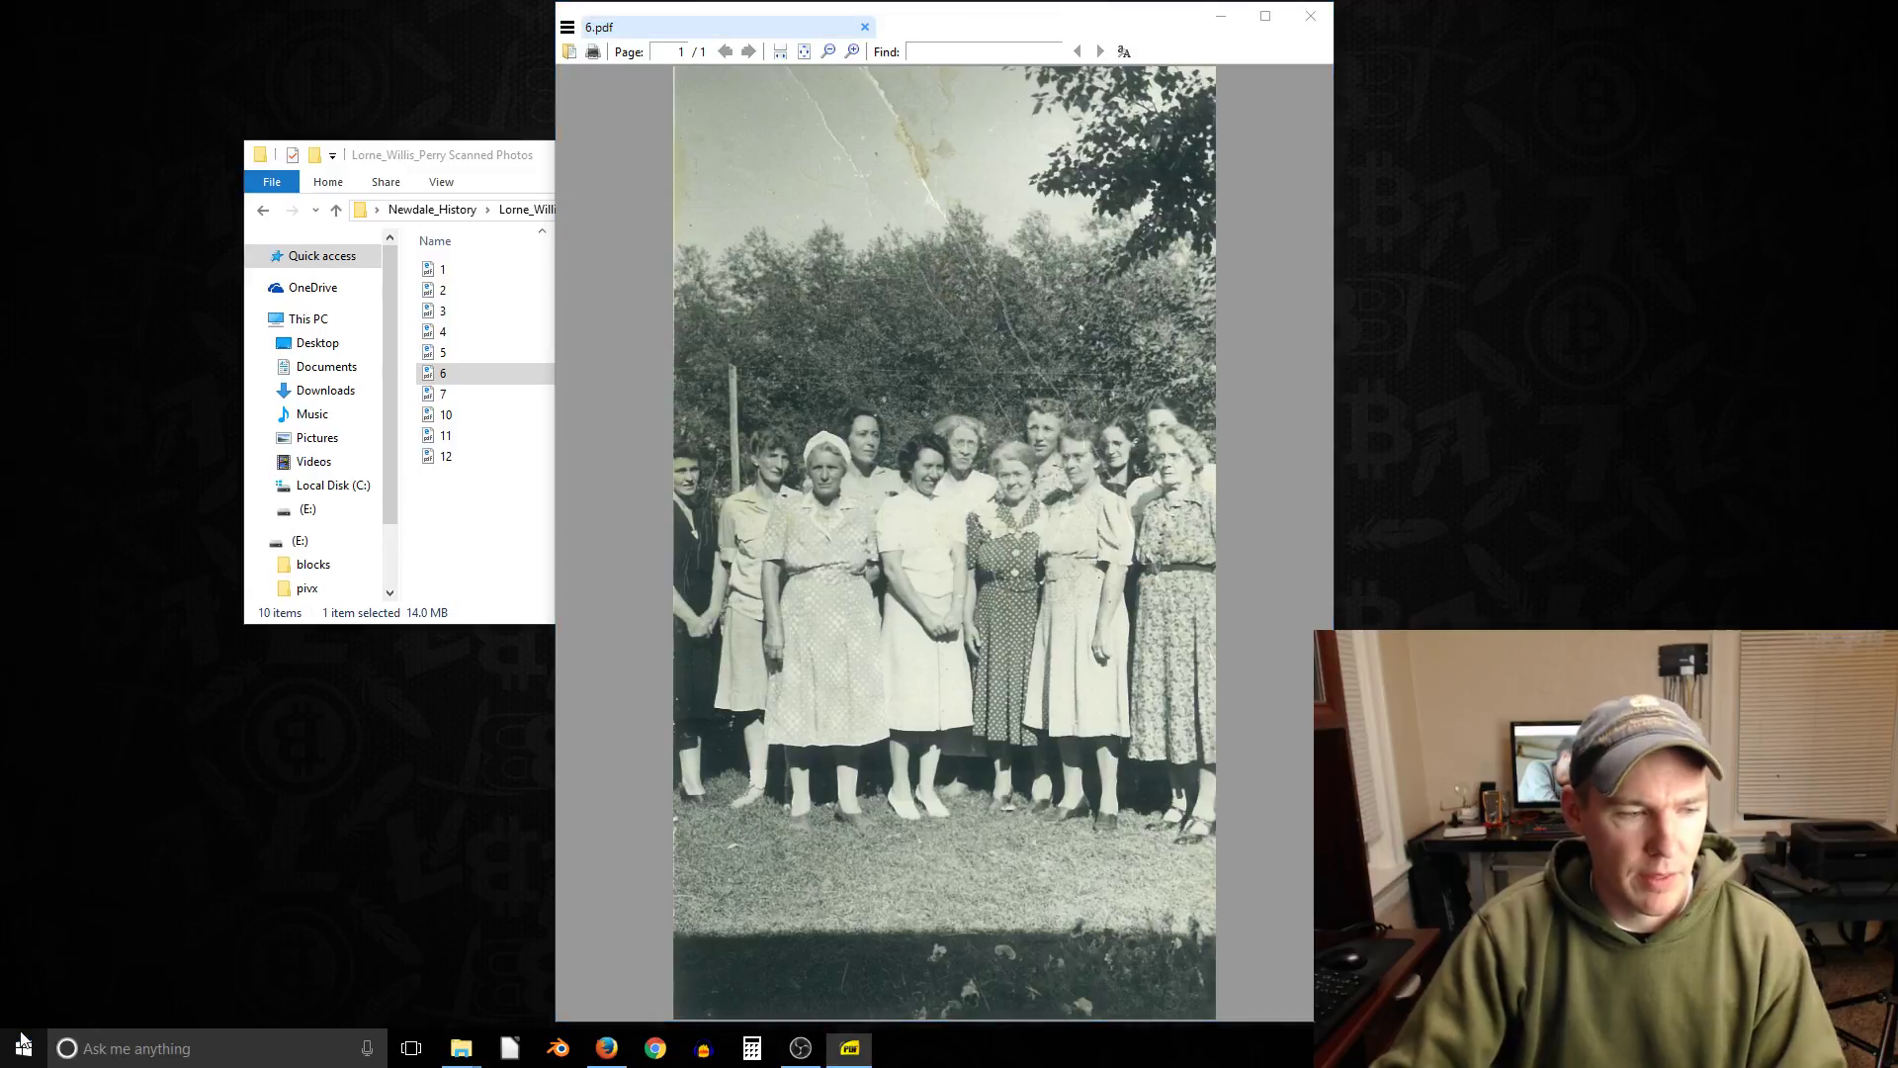
# Launch Paint, widen its window and paste the copied group photo onto the canvas.
pyautogui.click(12, 1050)
pyautogui.write('paint')
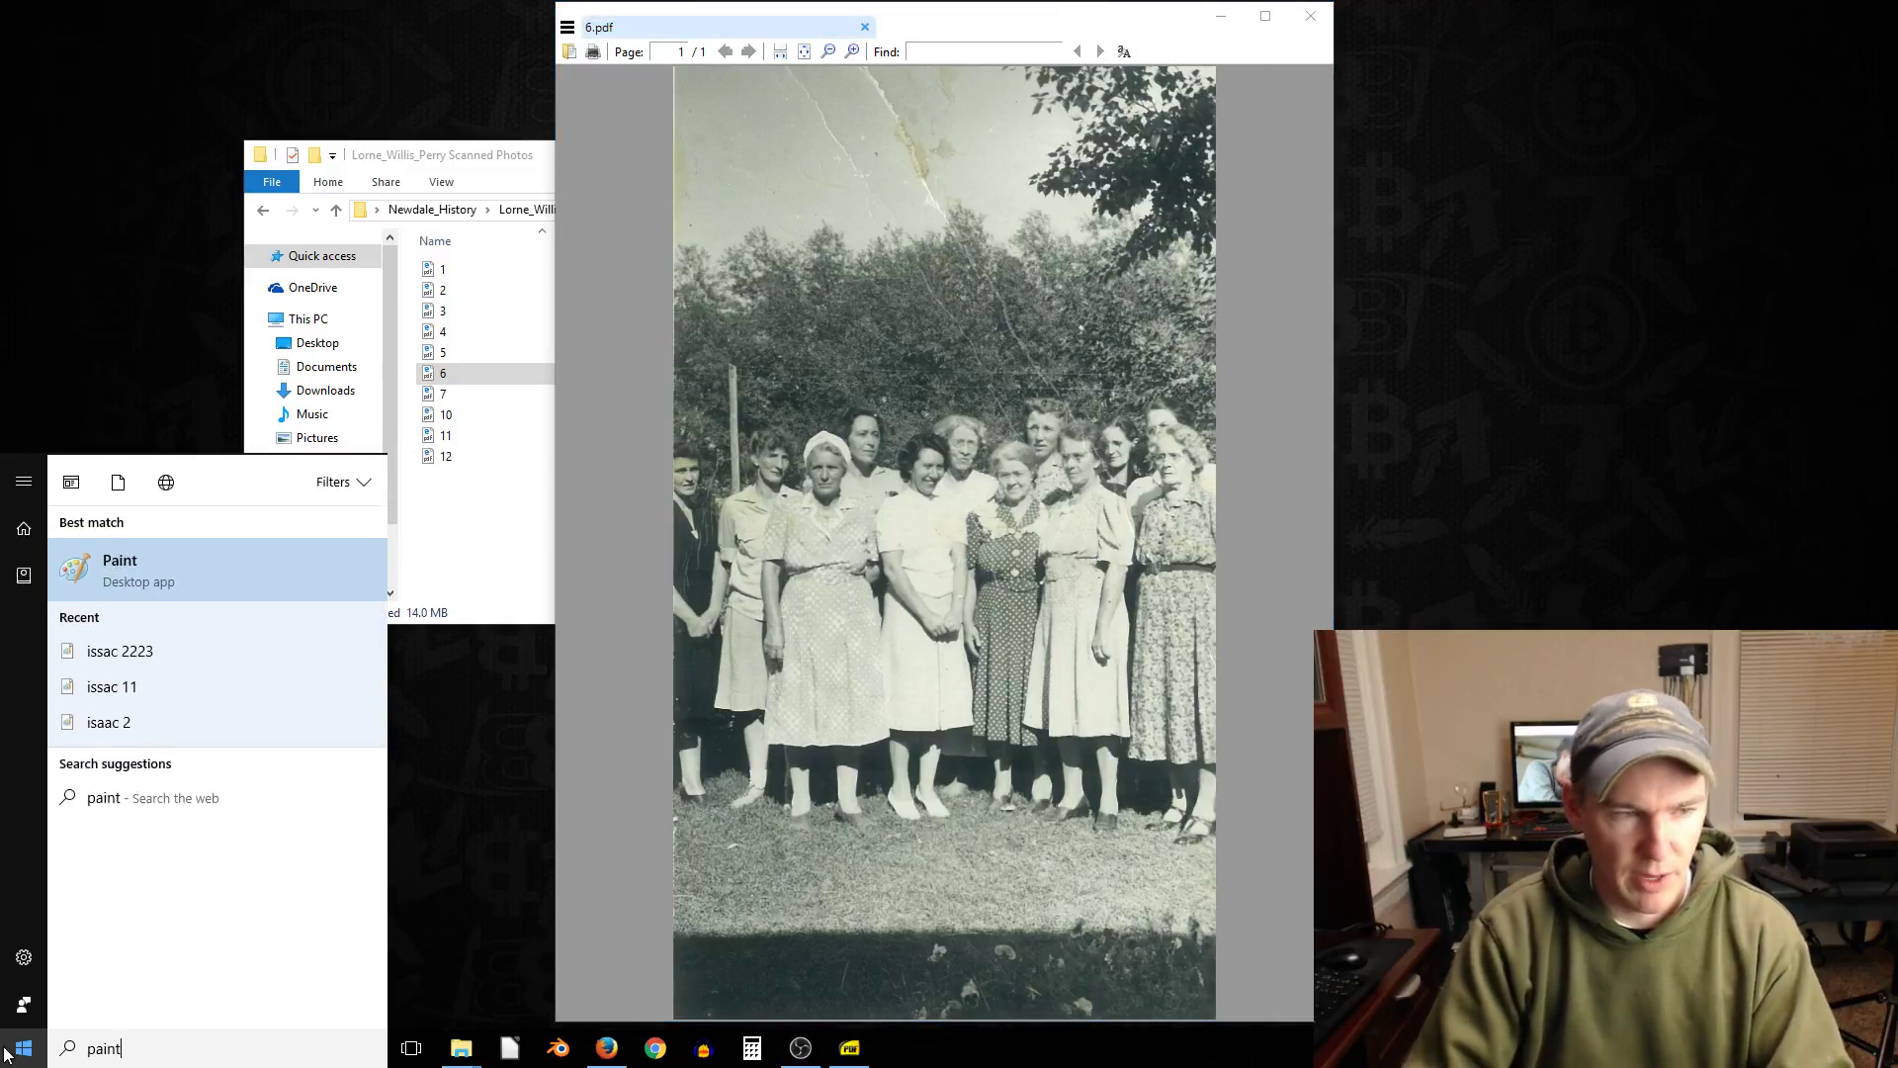
pyautogui.click(123, 566)
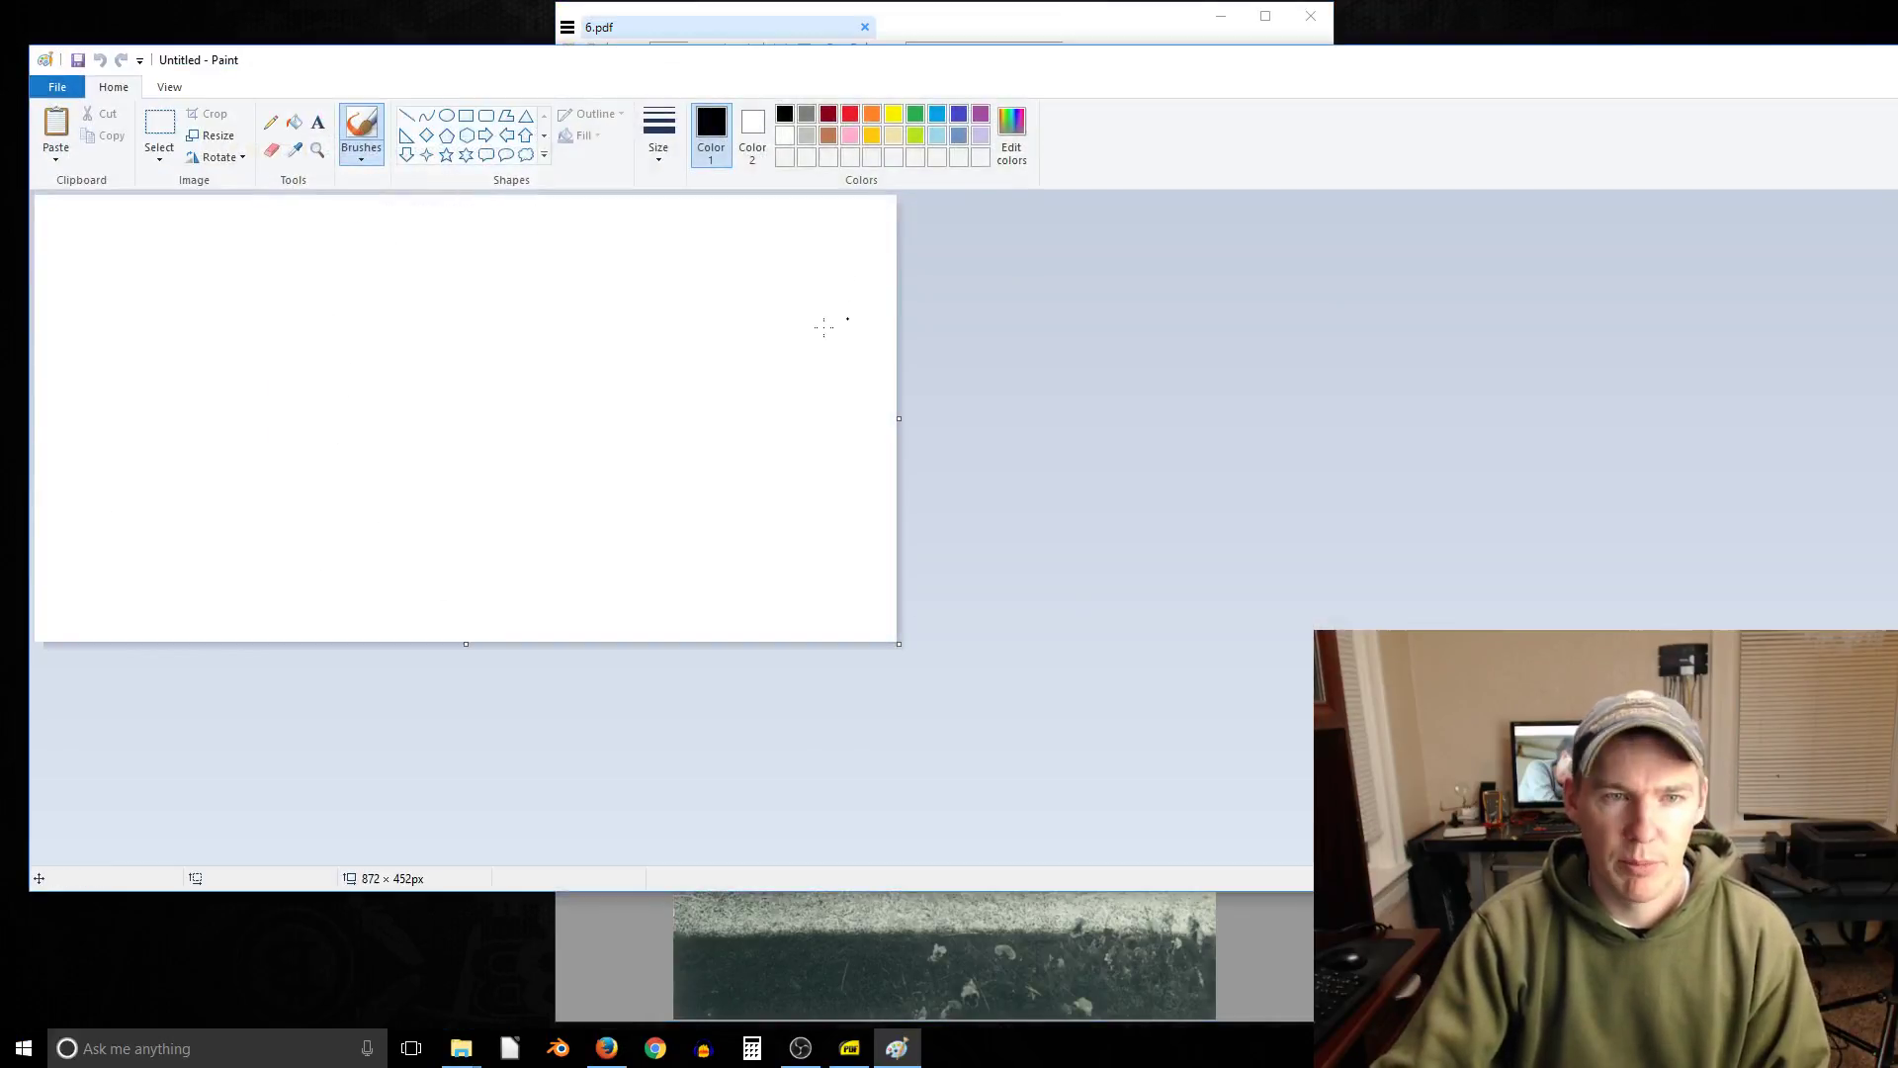
pyautogui.moveTo(1896, 283); pyautogui.dragTo(1414, 283)
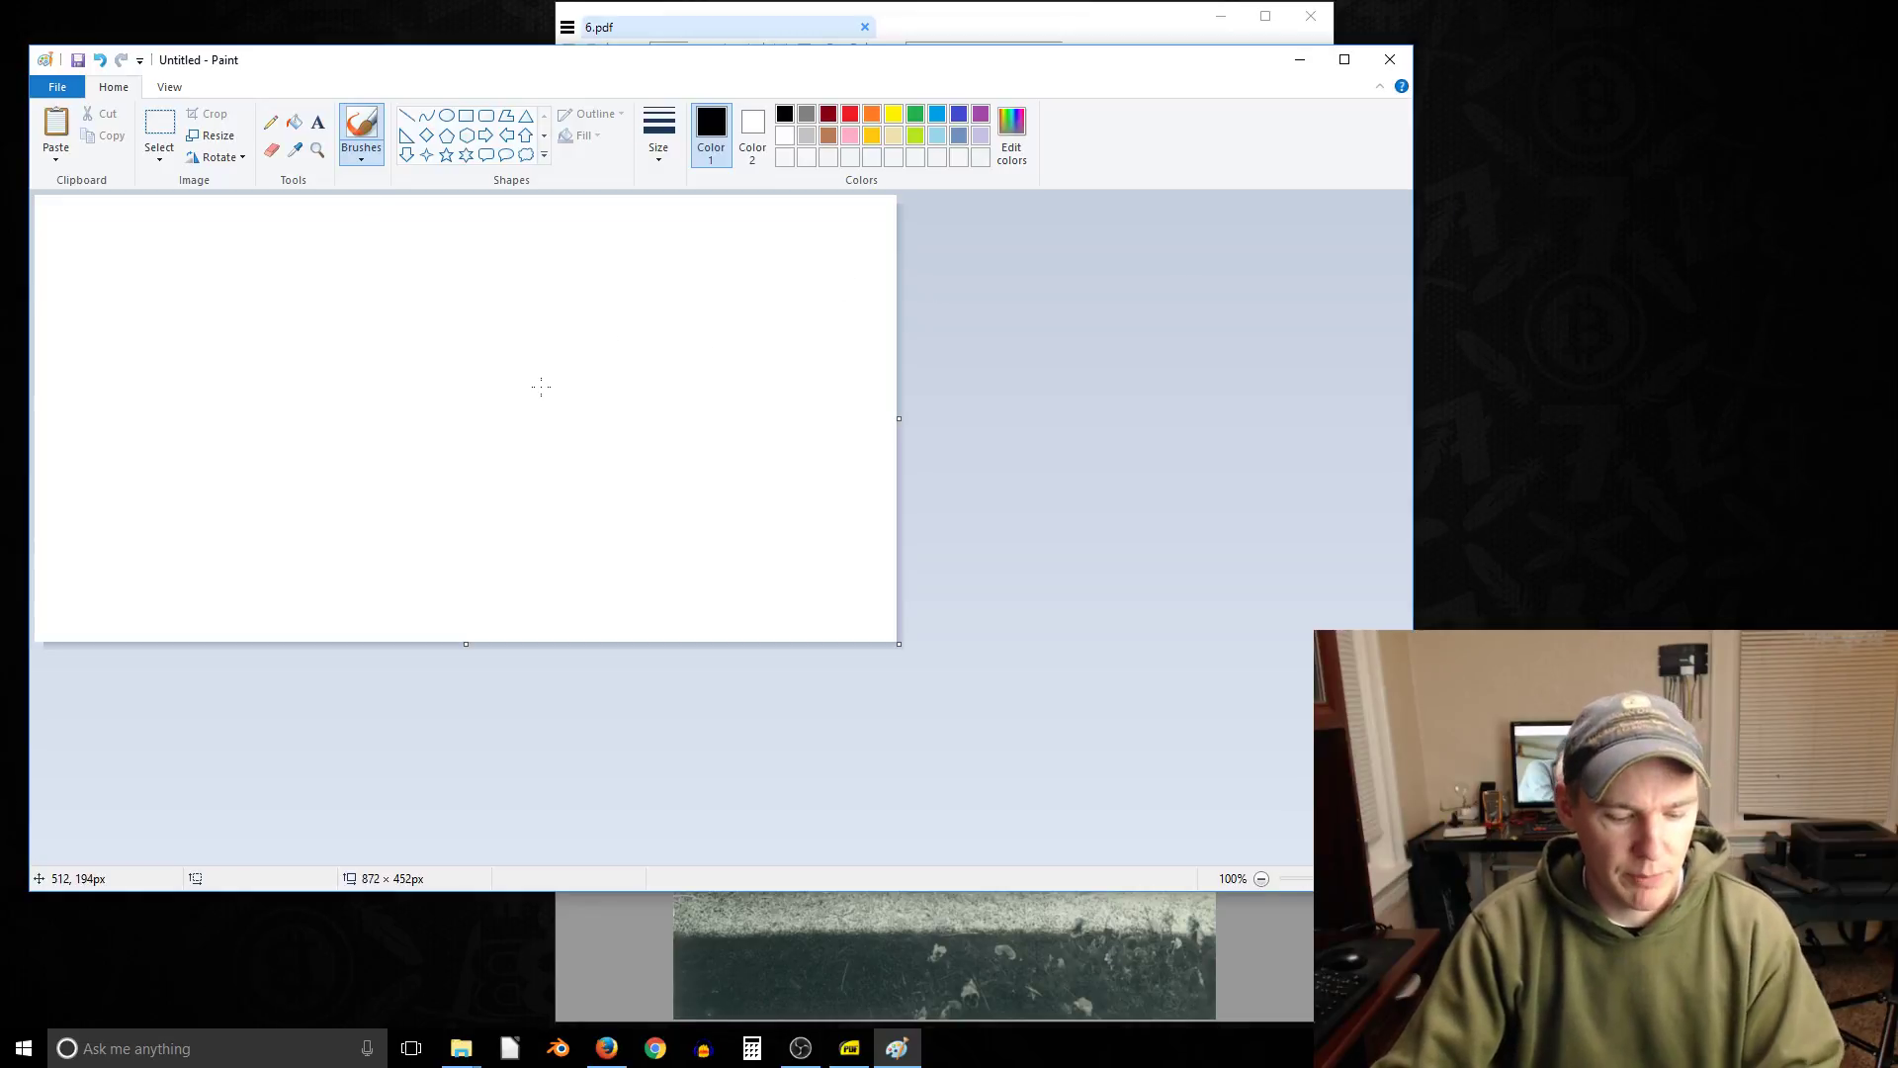
pyautogui.hotkey('ctrl', 'v')
pyautogui.scroll(-7, 851, 433)
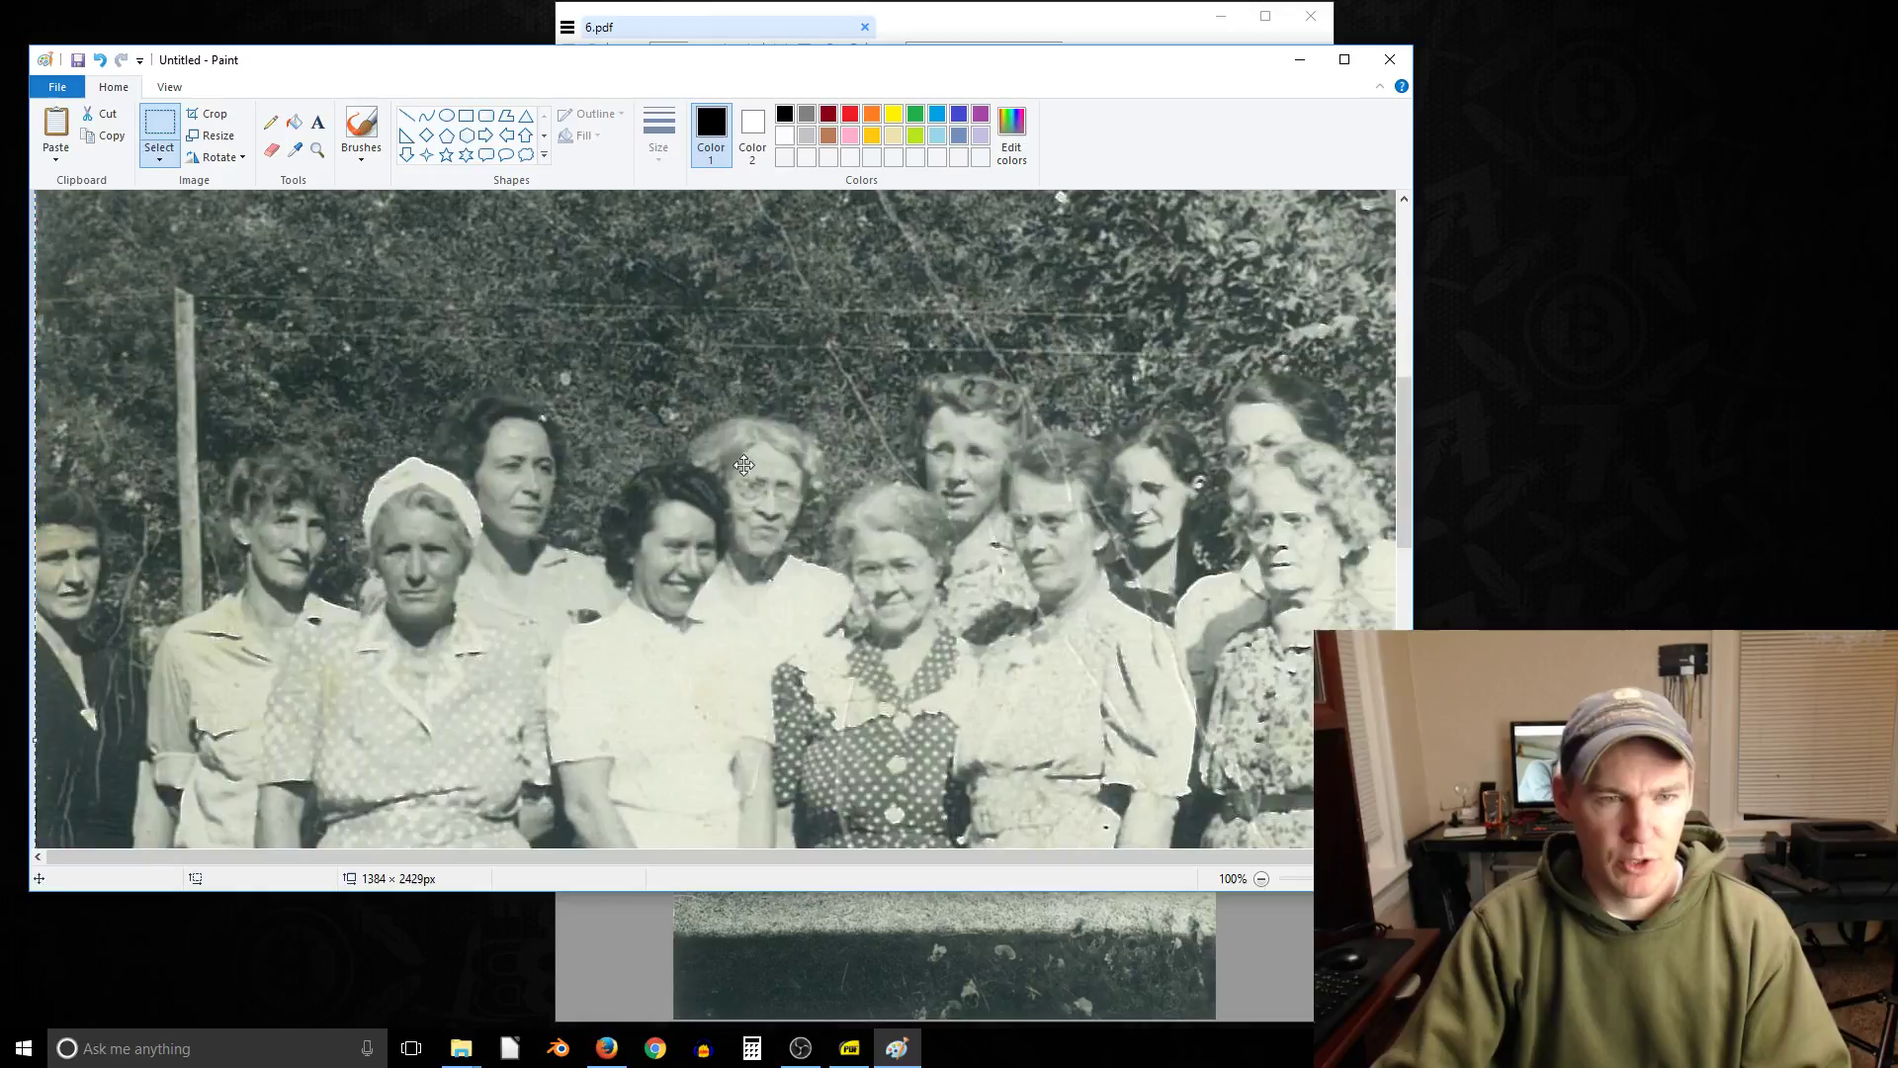
pyautogui.scroll(-6, 743, 464)
pyautogui.scroll(6, 706, 435)
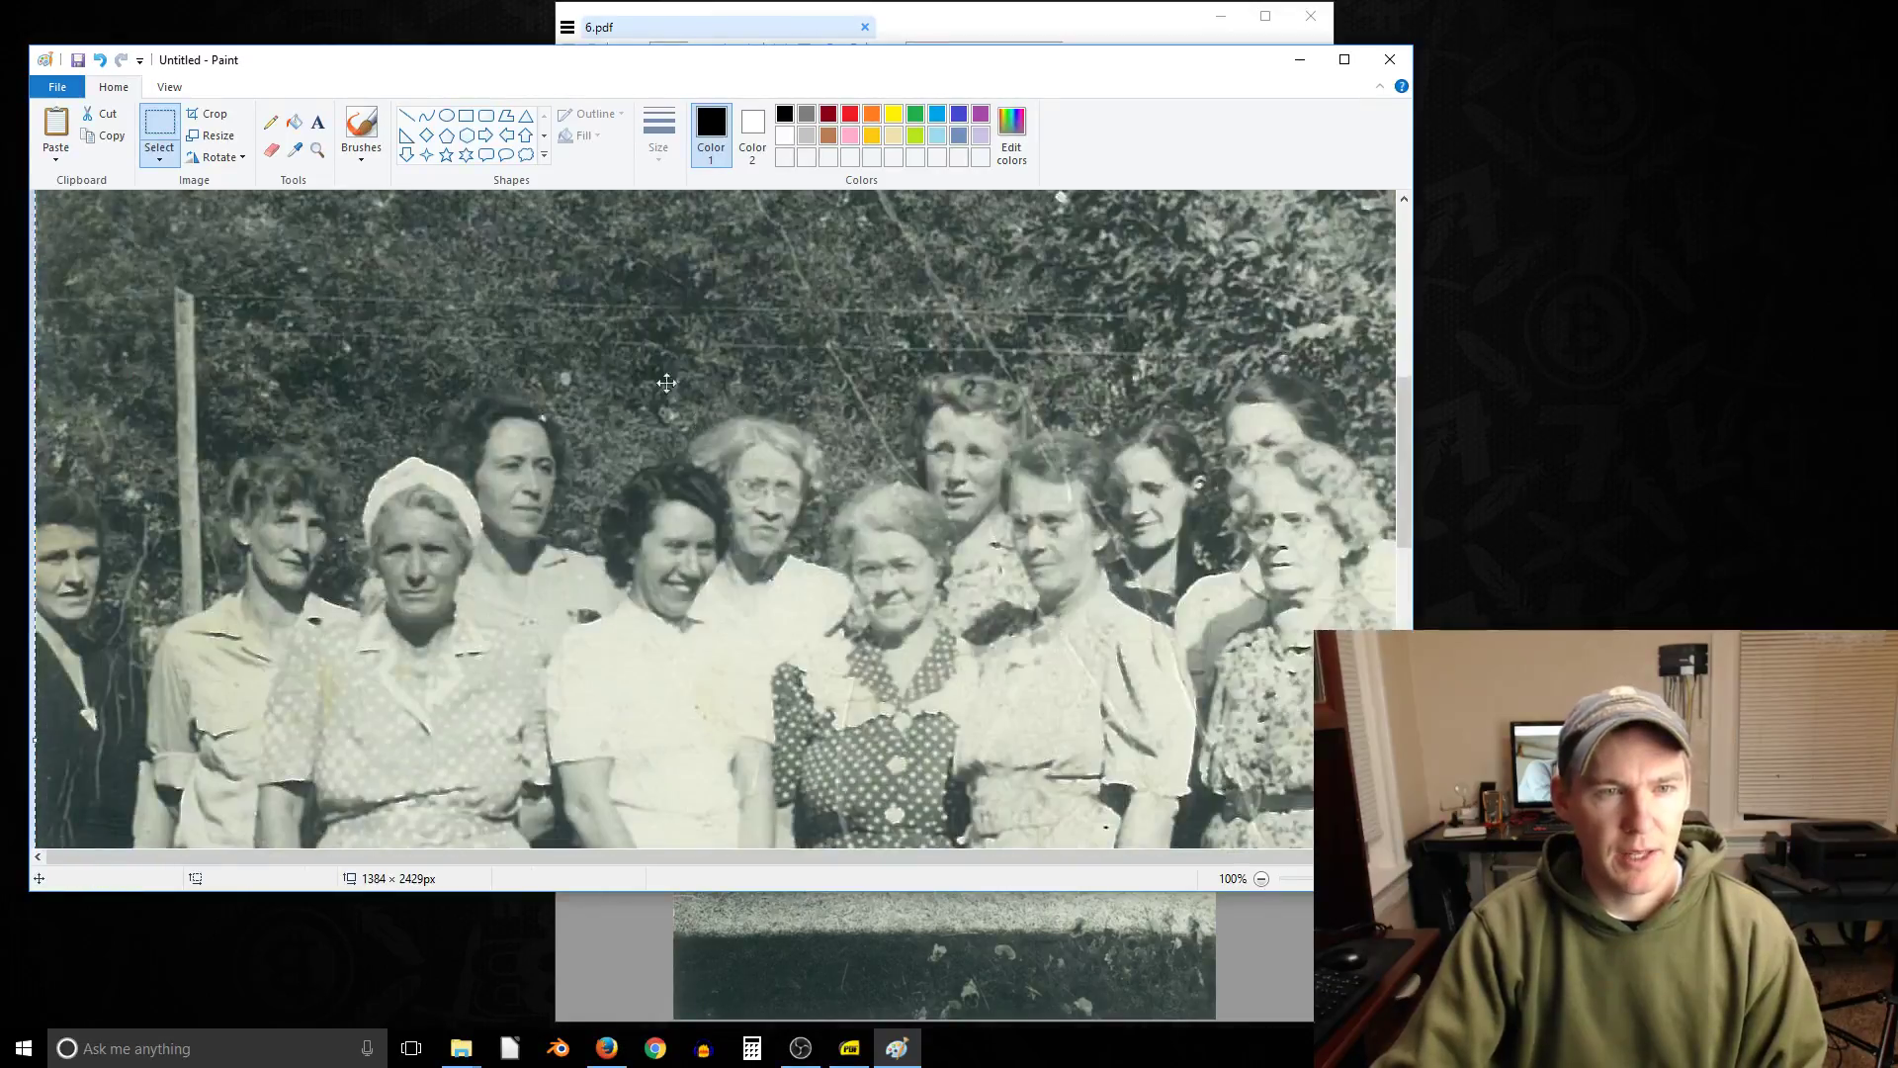
# Save the image as a PNG named 'test image'.
pyautogui.click(77, 60)
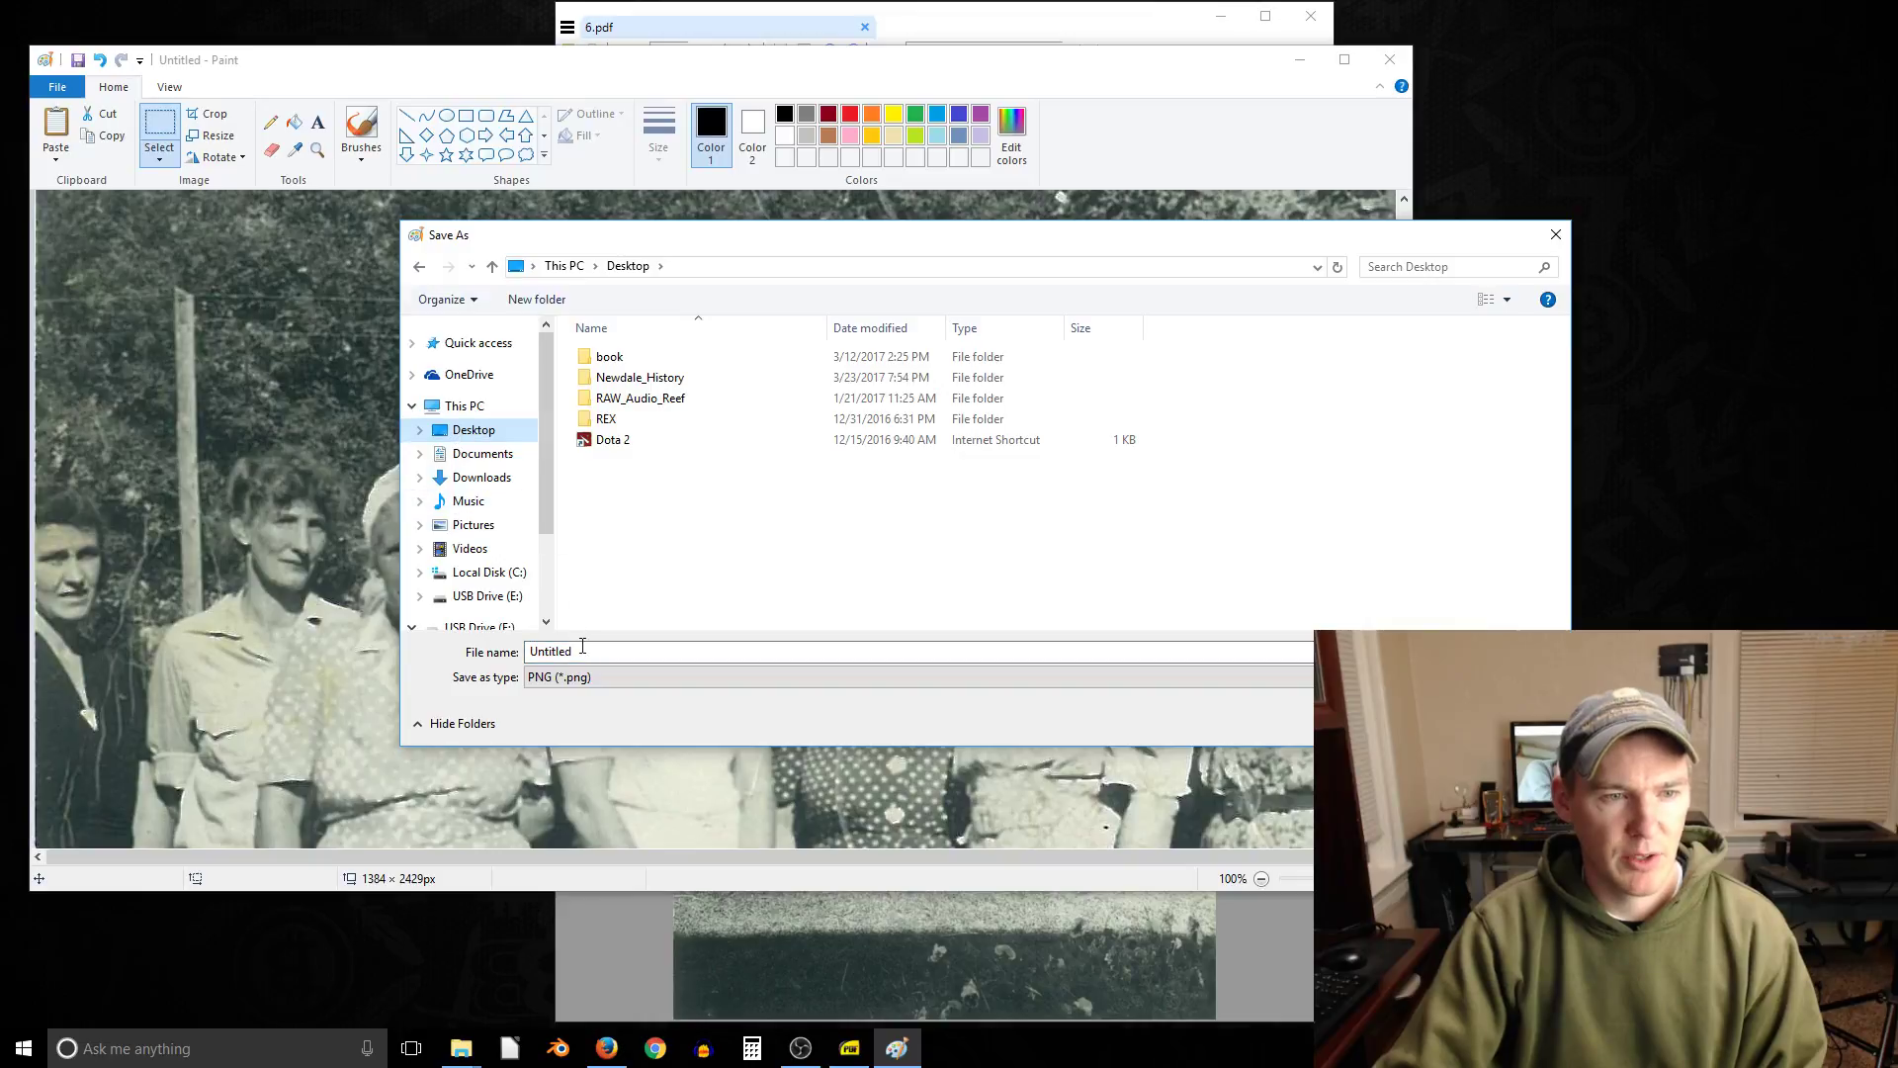
pyautogui.doubleClick(550, 652)
pyautogui.write('test imag')
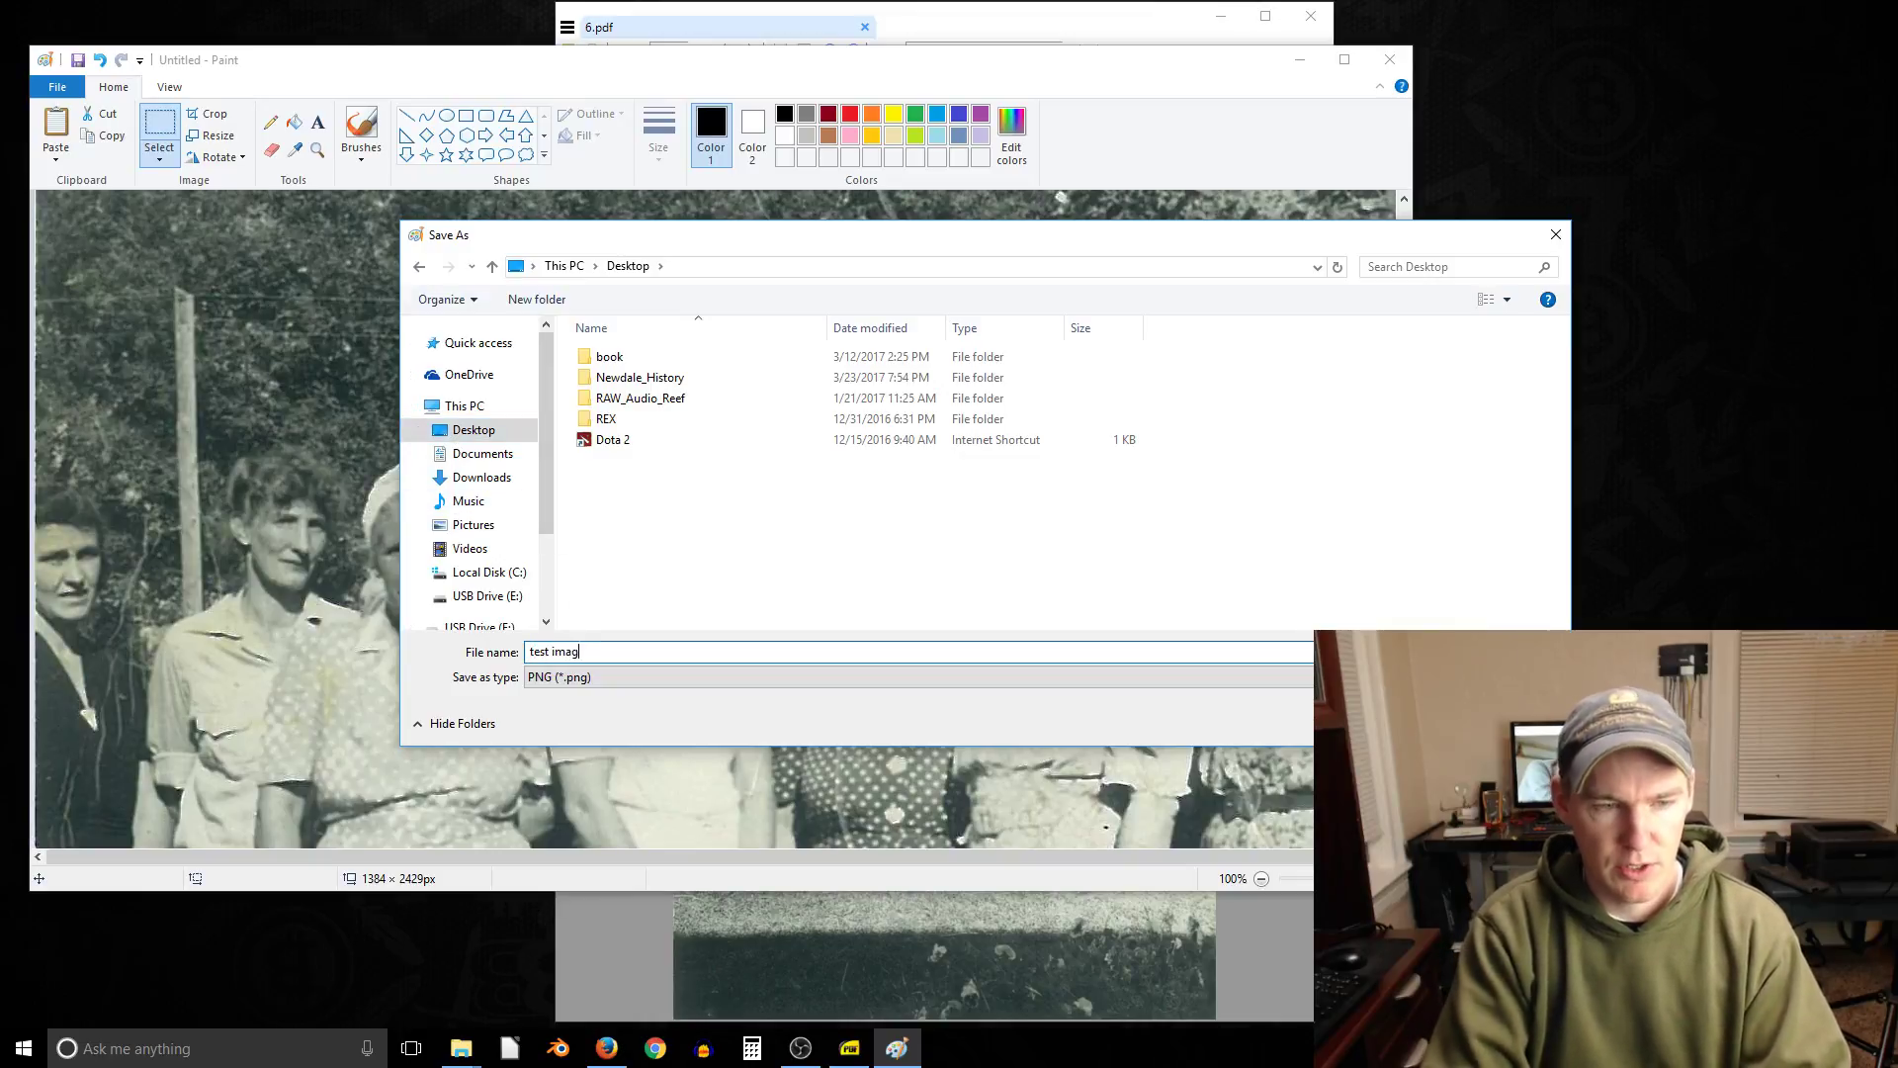
pyautogui.write('e')
pyautogui.press('Return')
# Close Paint and minimize the SumatraPDF window.
pyautogui.moveTo(296, 59); pyautogui.dragTo(435, 139)
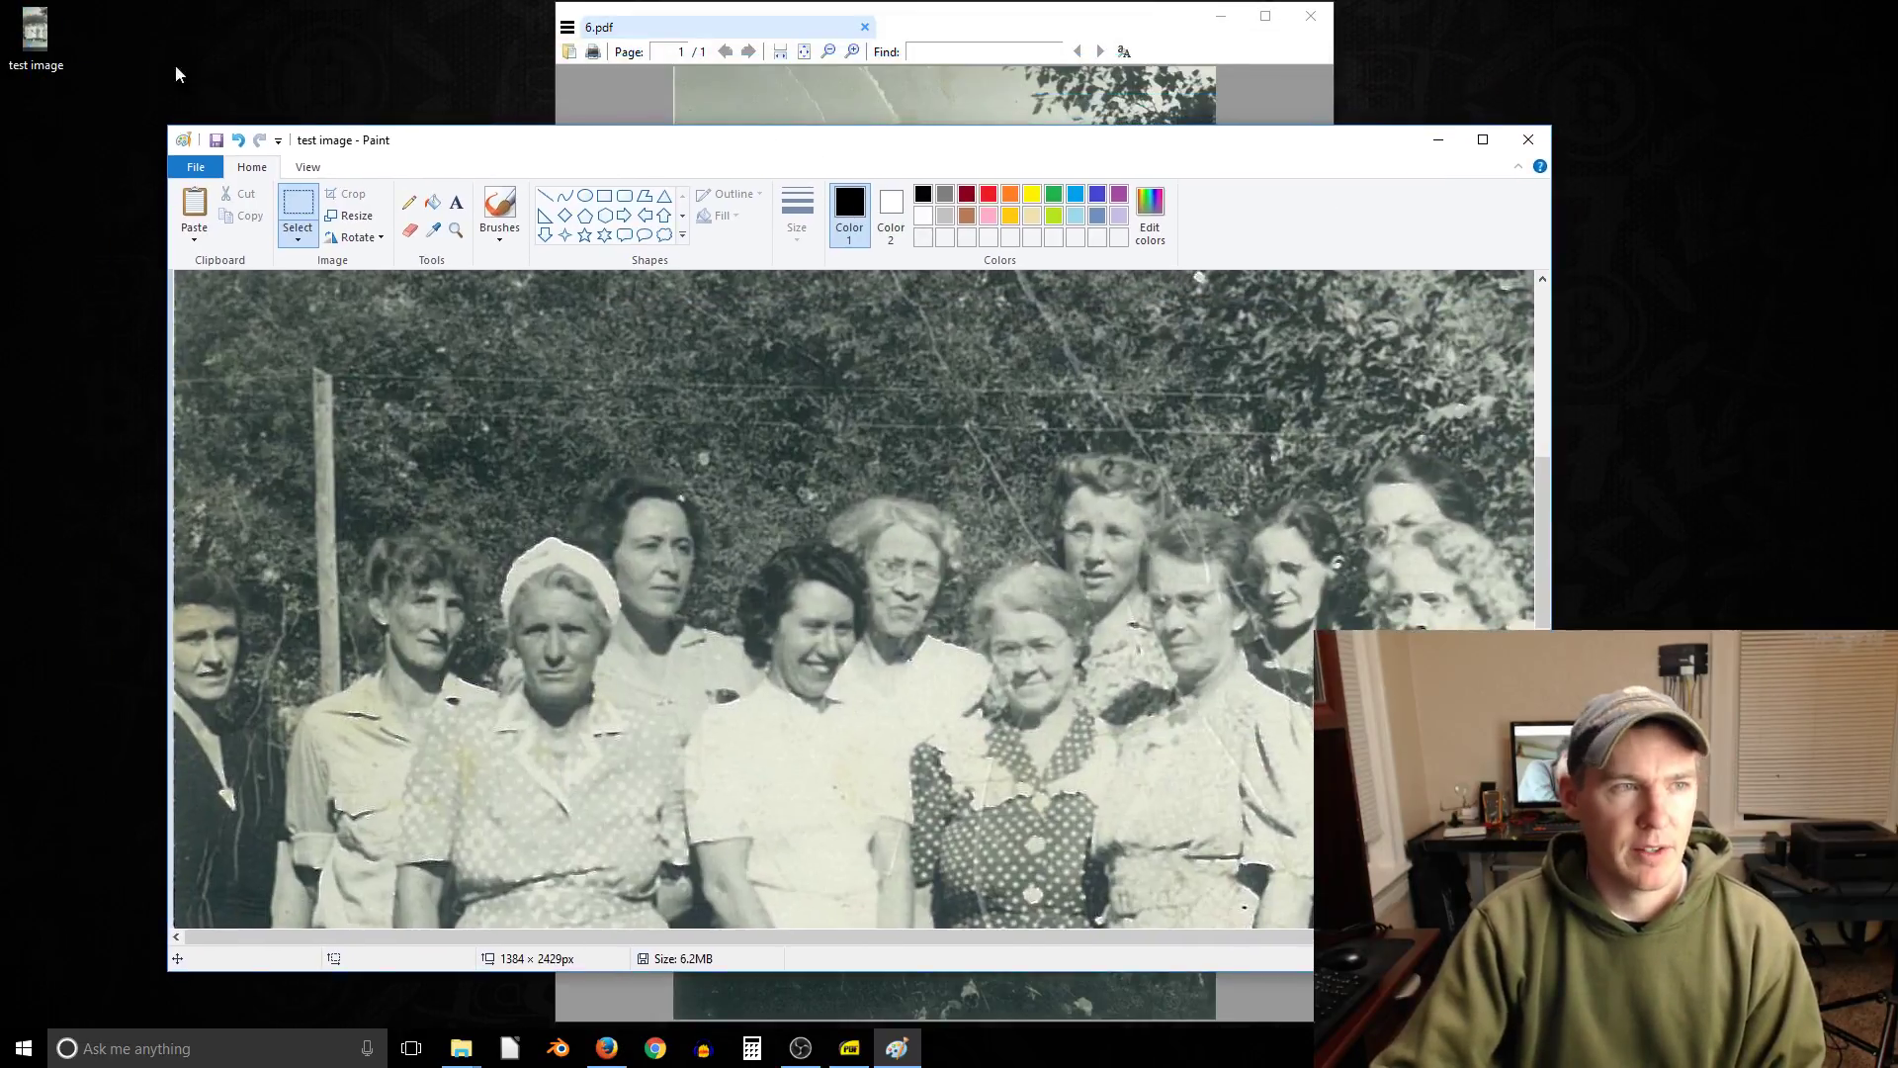
pyautogui.click(1529, 139)
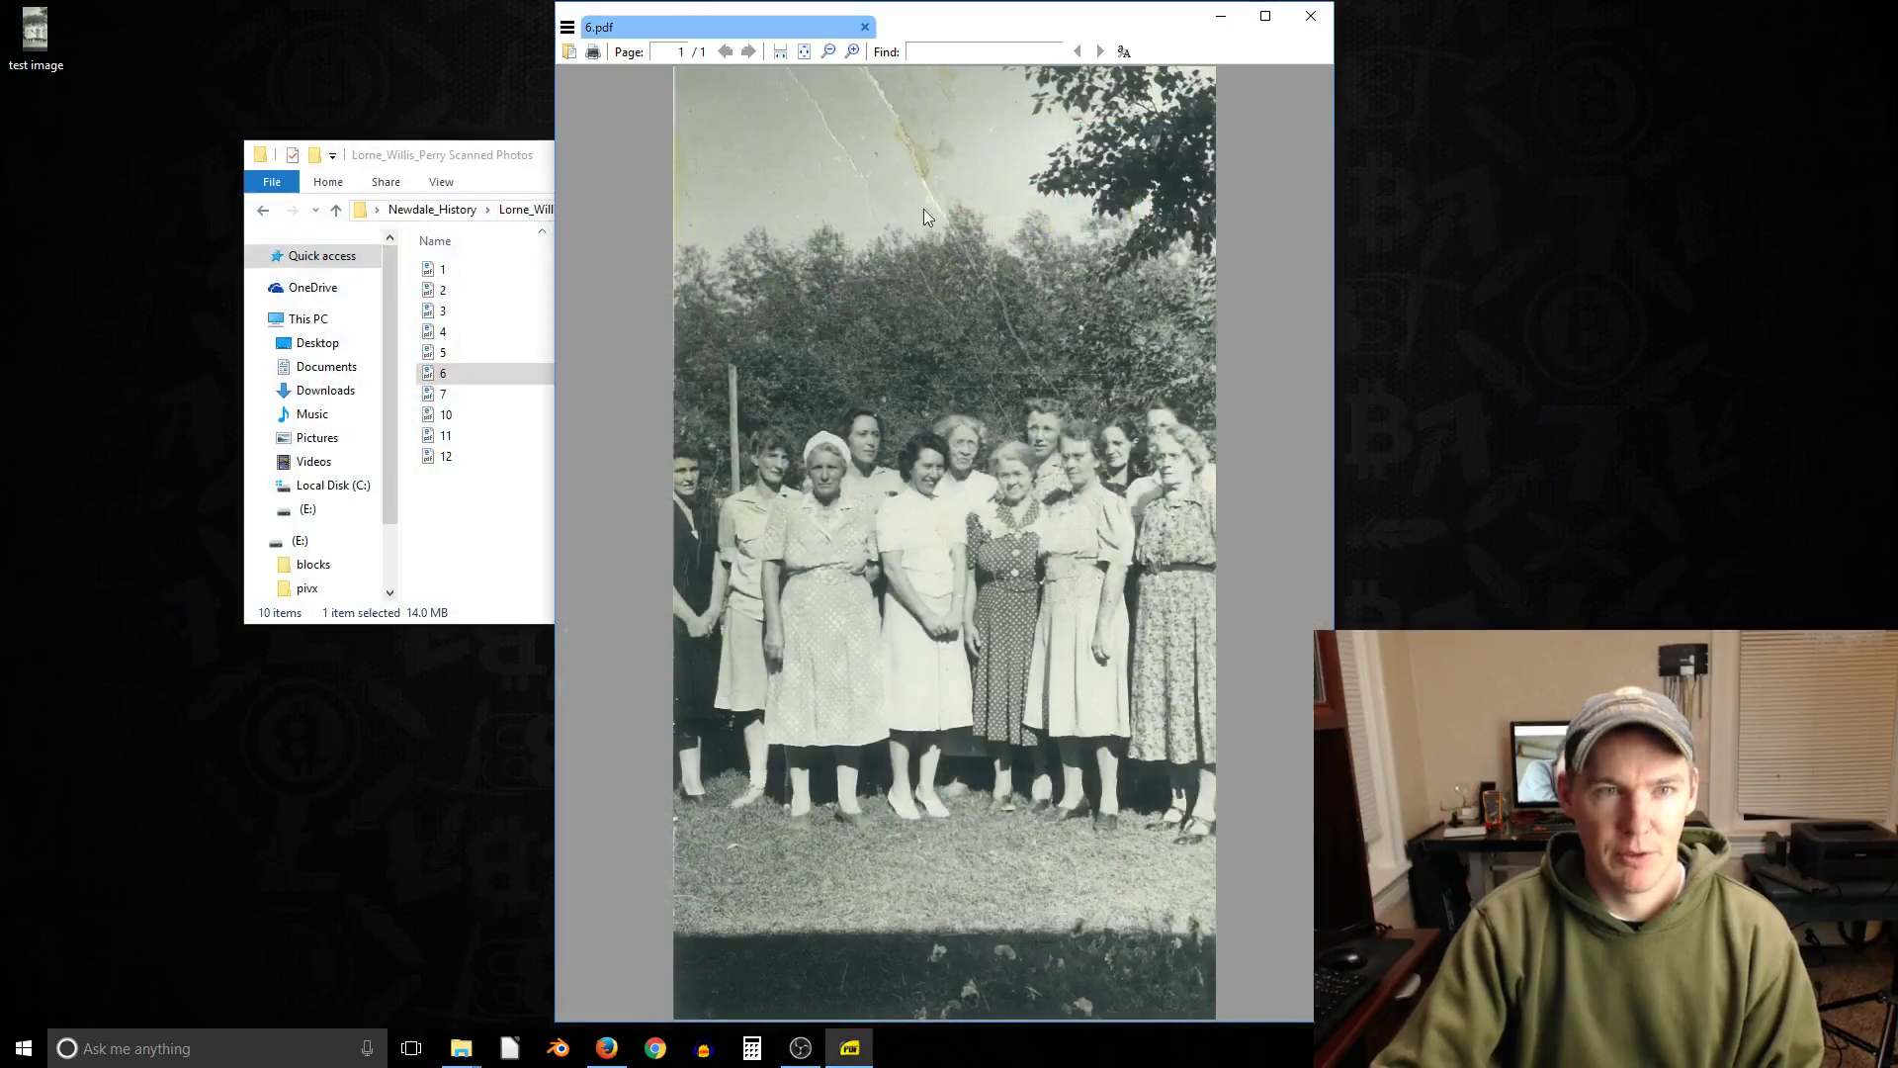
pyautogui.moveTo(917, 29); pyautogui.dragTo(924, 36)
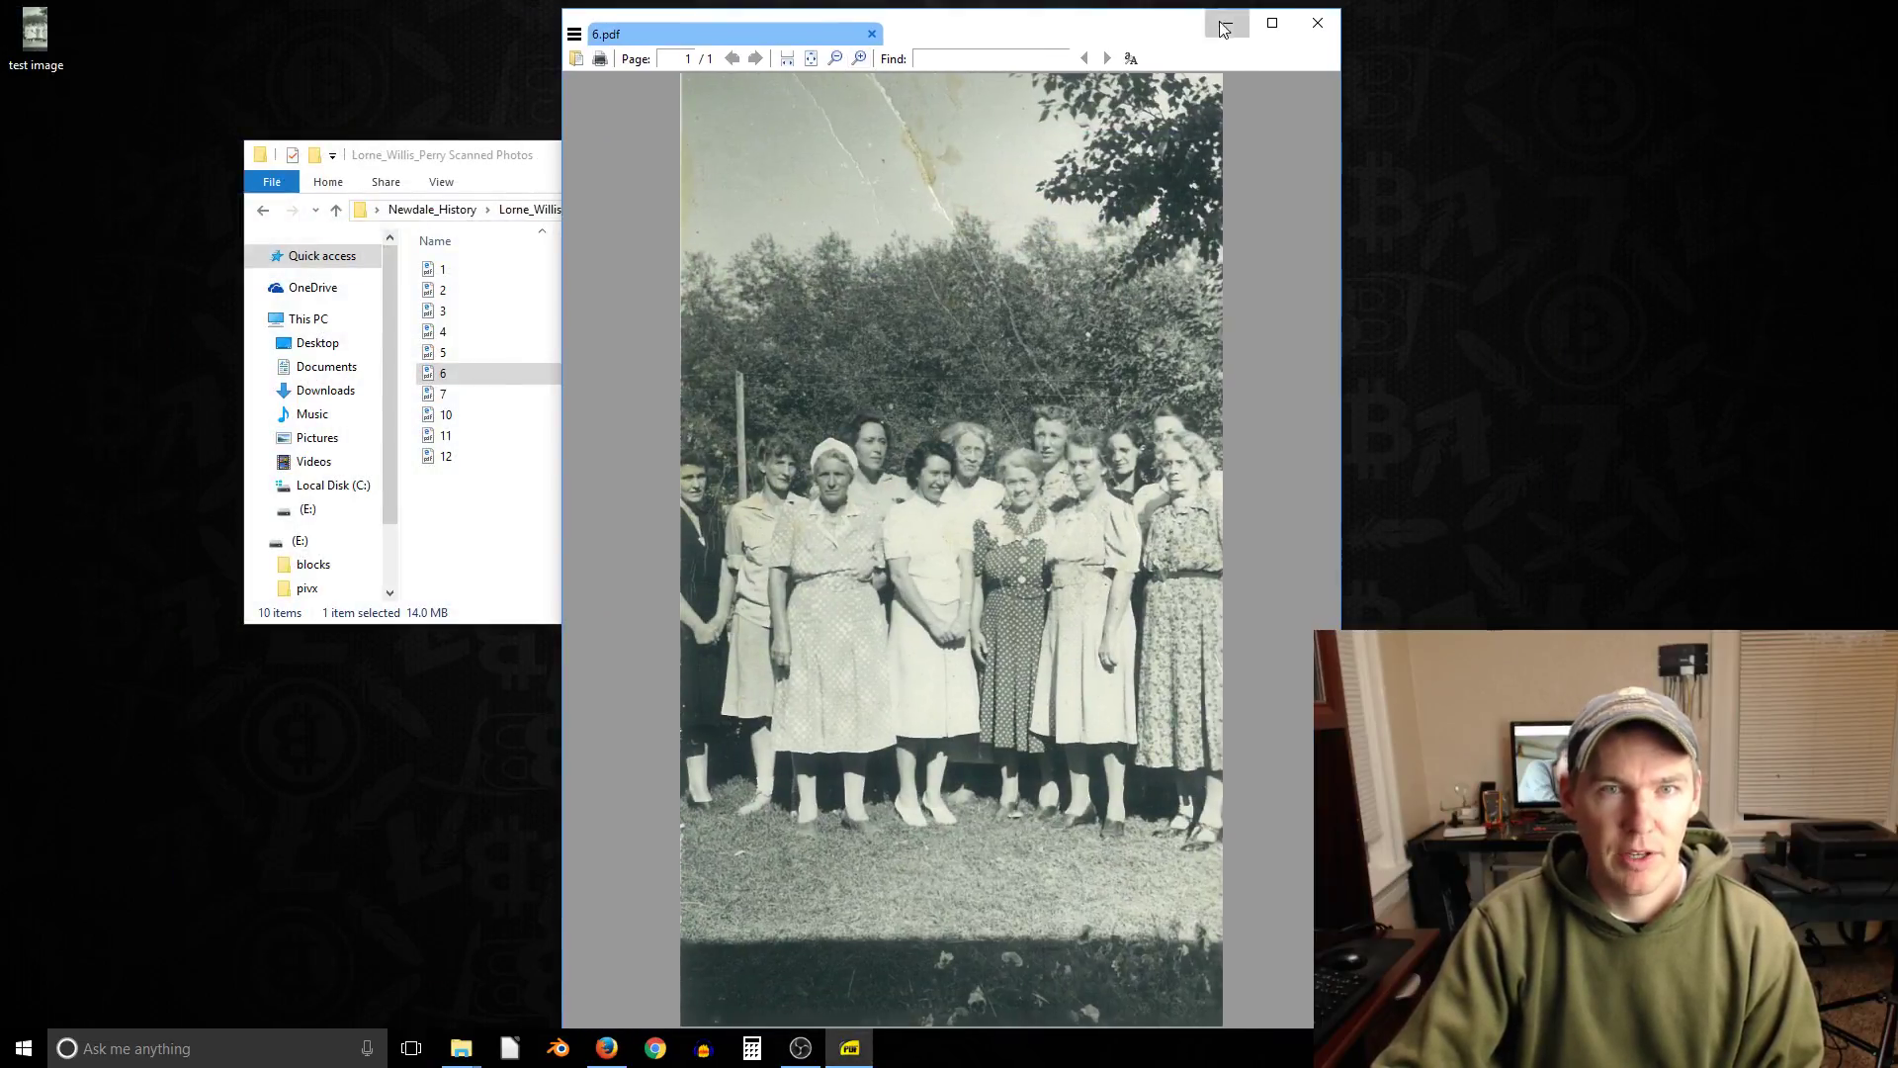
pyautogui.click(1225, 29)
# View test image in Photo Gallery, then confirm in Properties it's a 6.16 MB PNG.
pyautogui.doubleClick(35, 40)
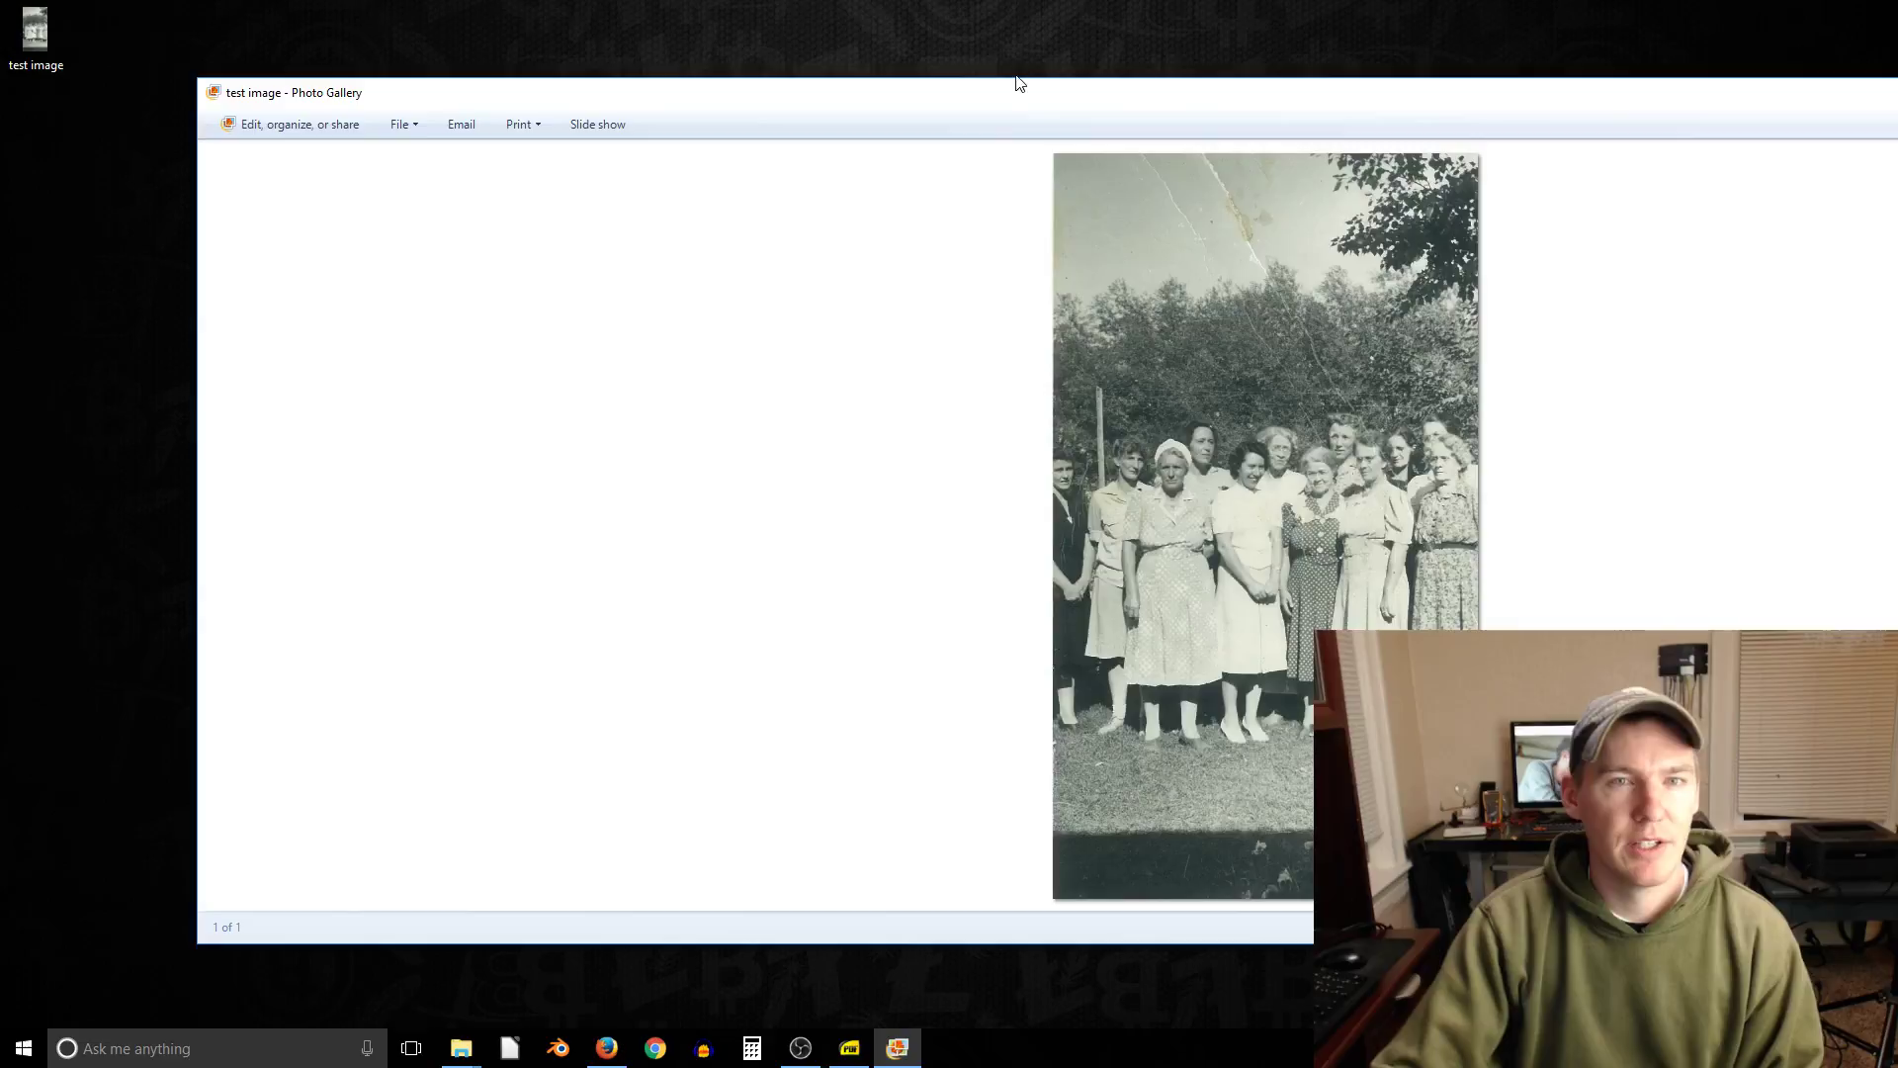
pyautogui.moveTo(1018, 82); pyautogui.dragTo(788, 64)
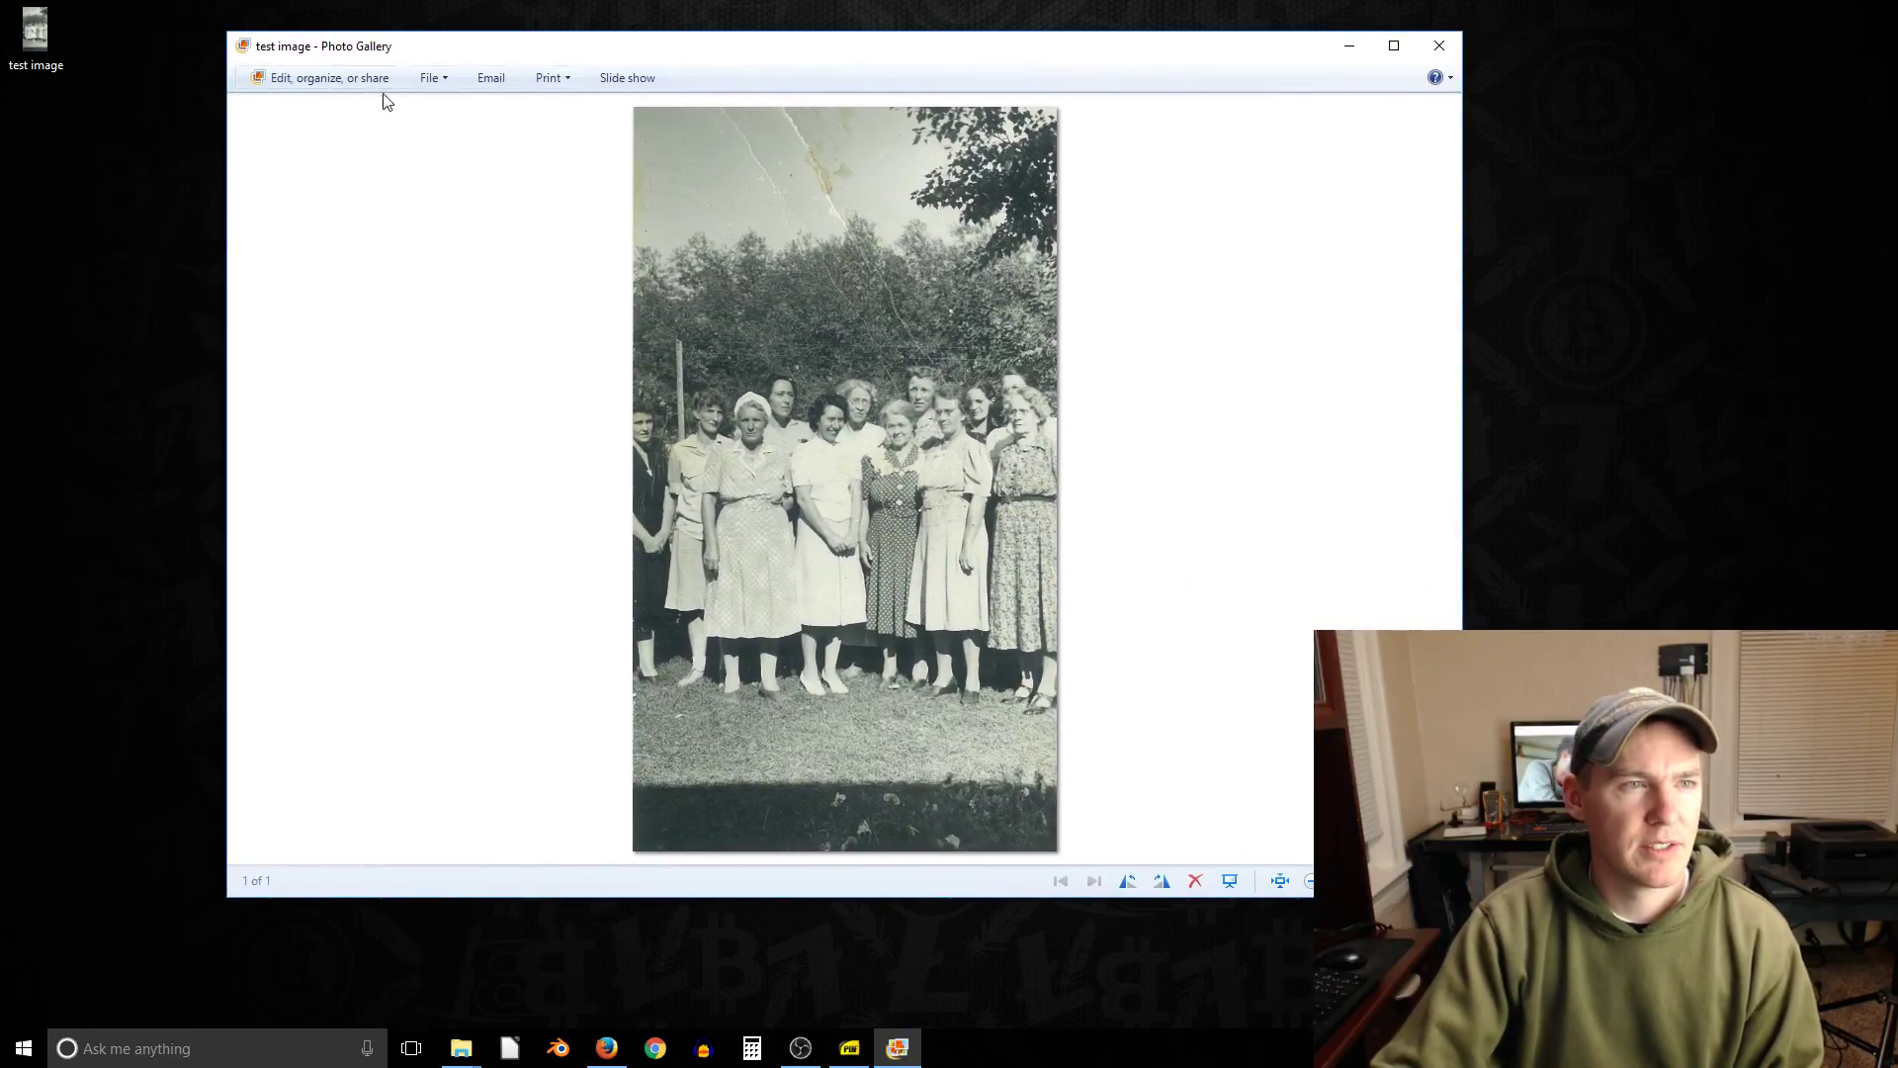
pyautogui.click(1440, 45)
pyautogui.rightClick(45, 64)
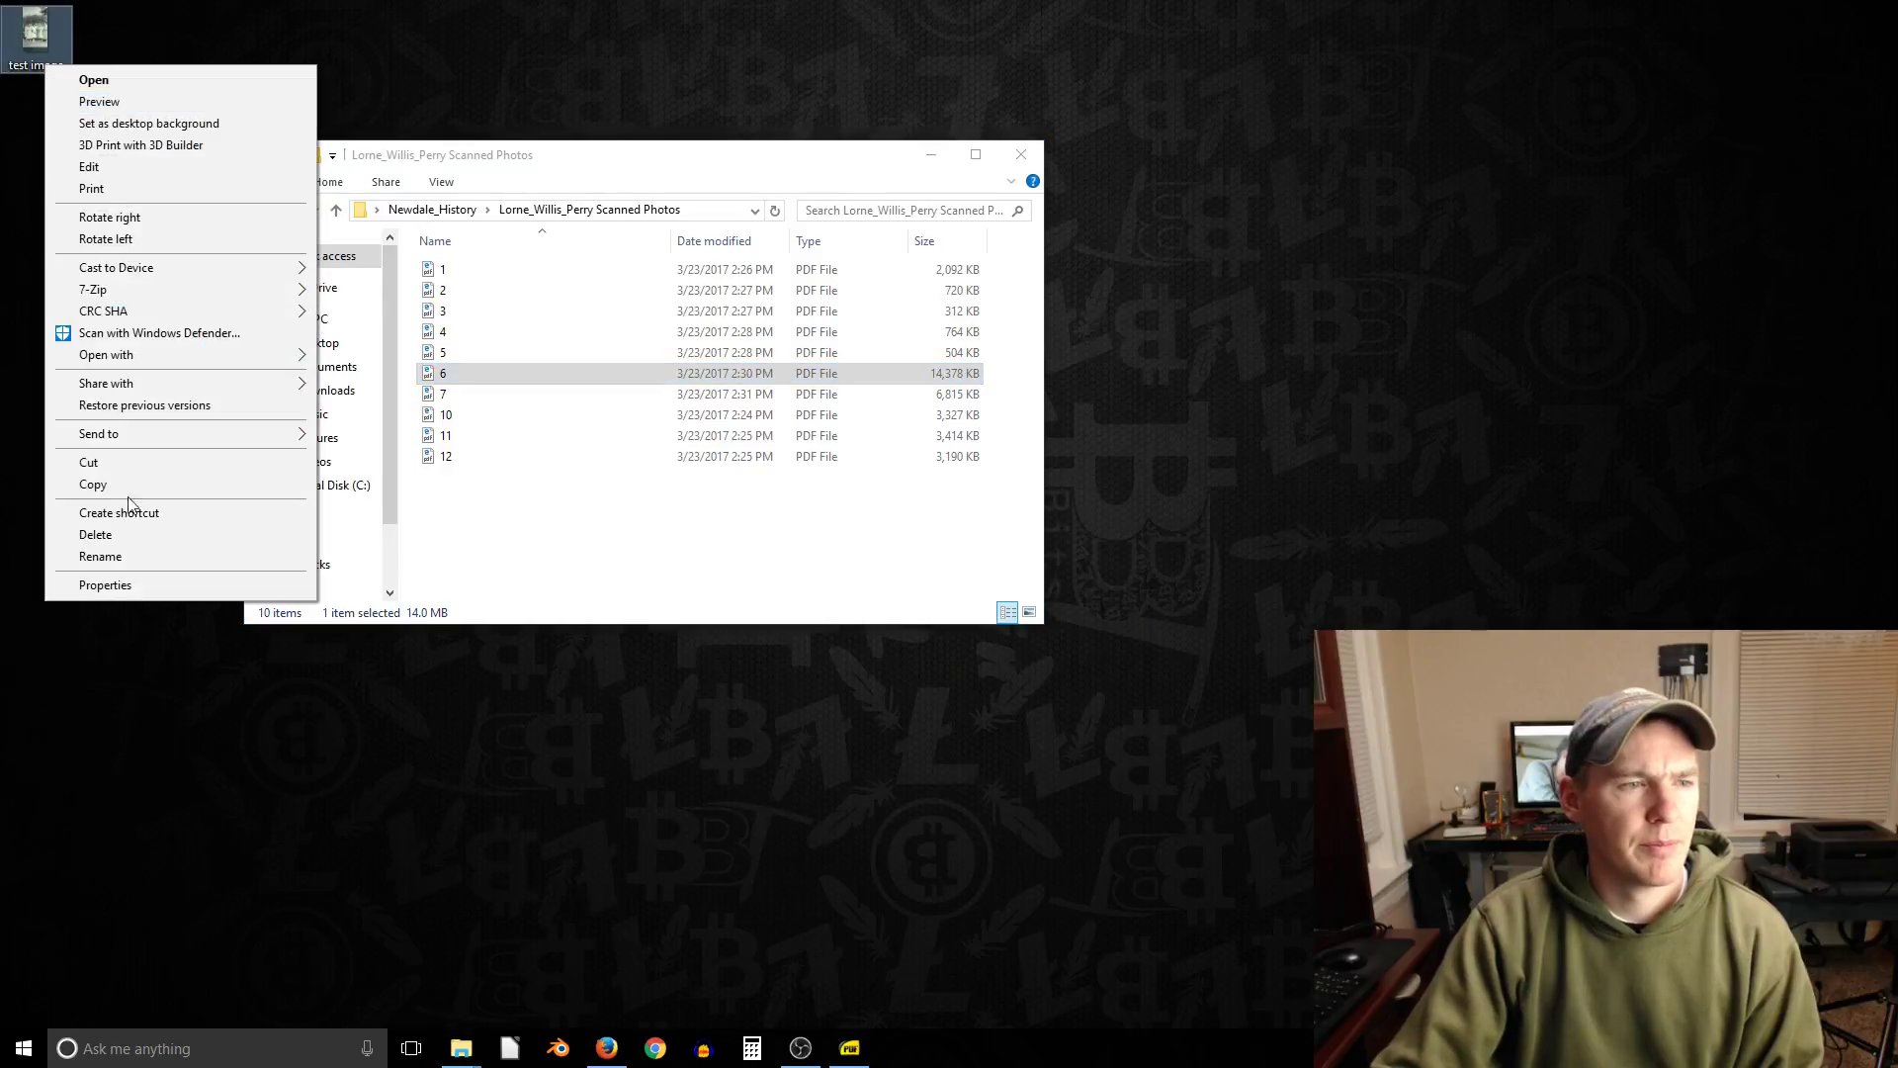
pyautogui.click(136, 588)
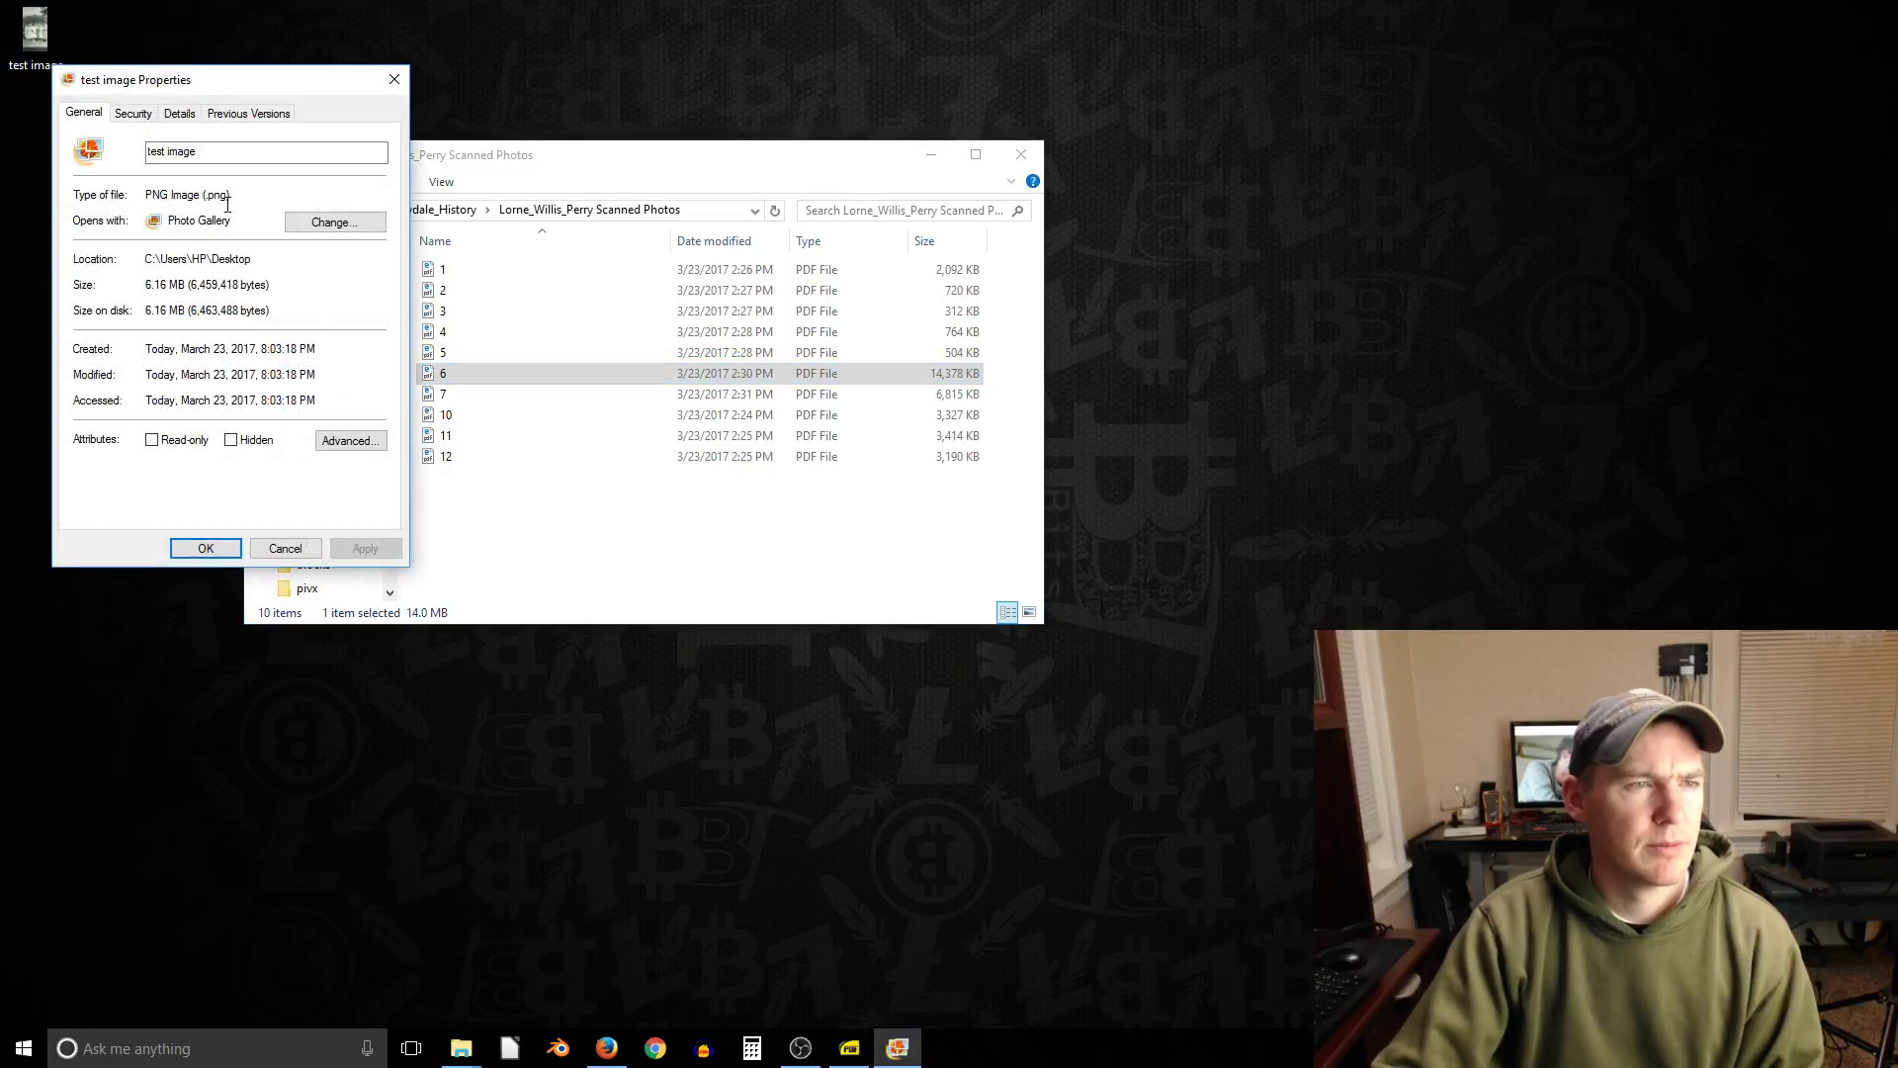
pyautogui.click(393, 79)
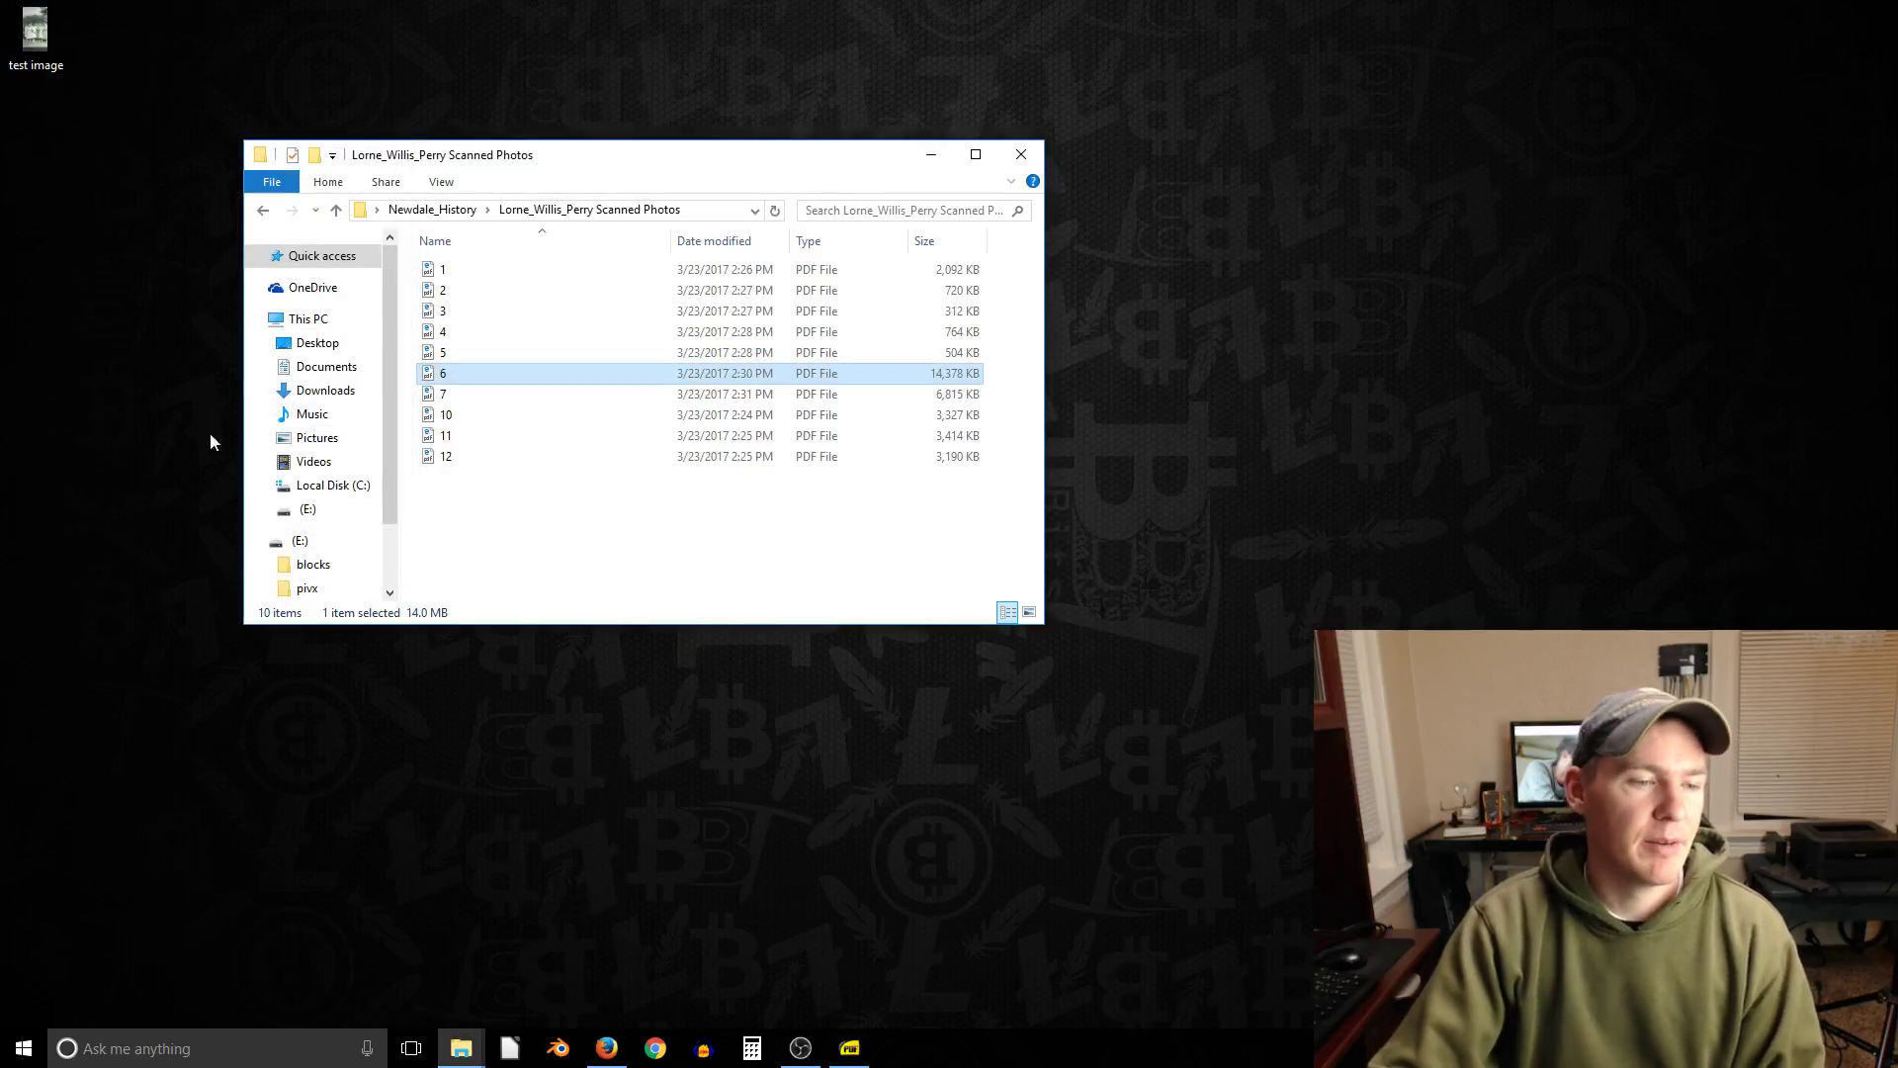
# Launch GIMP from the Start search.
pyautogui.click(21, 1048)
pyautogui.write('gimp')
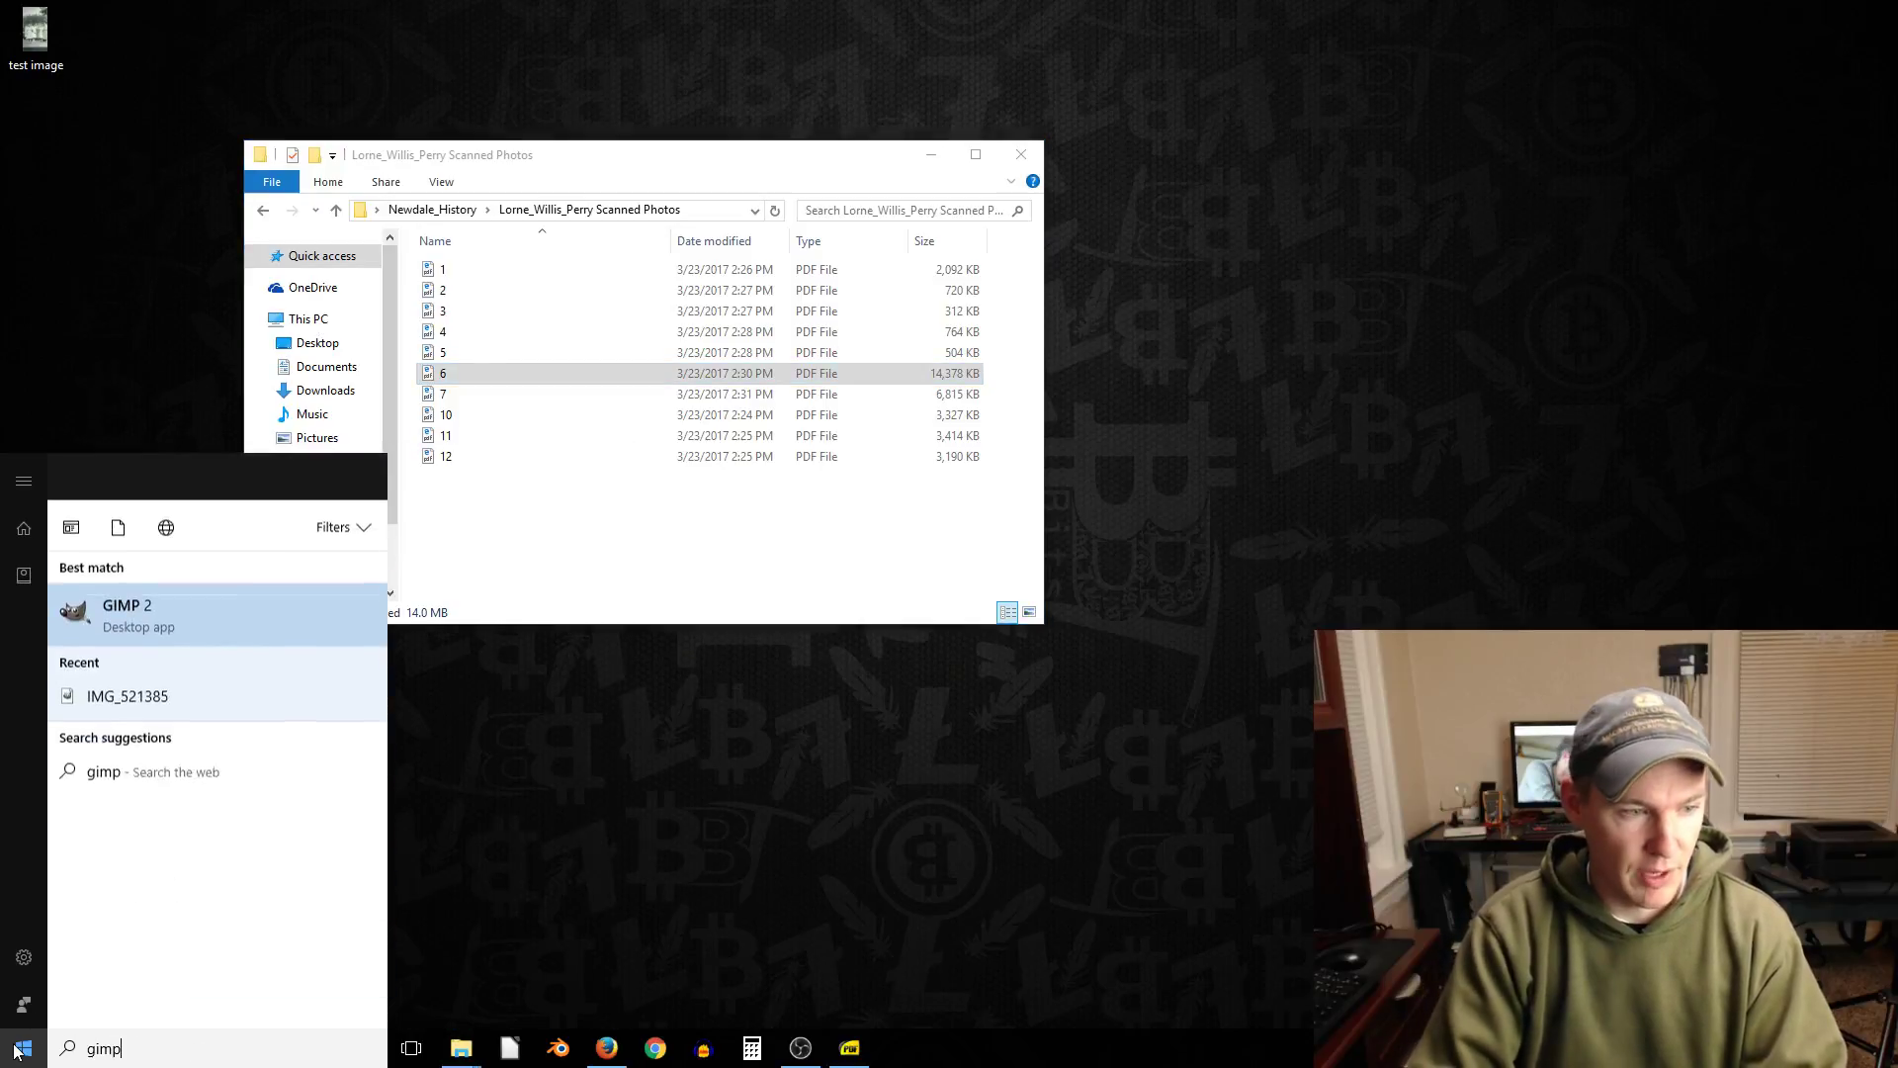
pyautogui.press('Return')
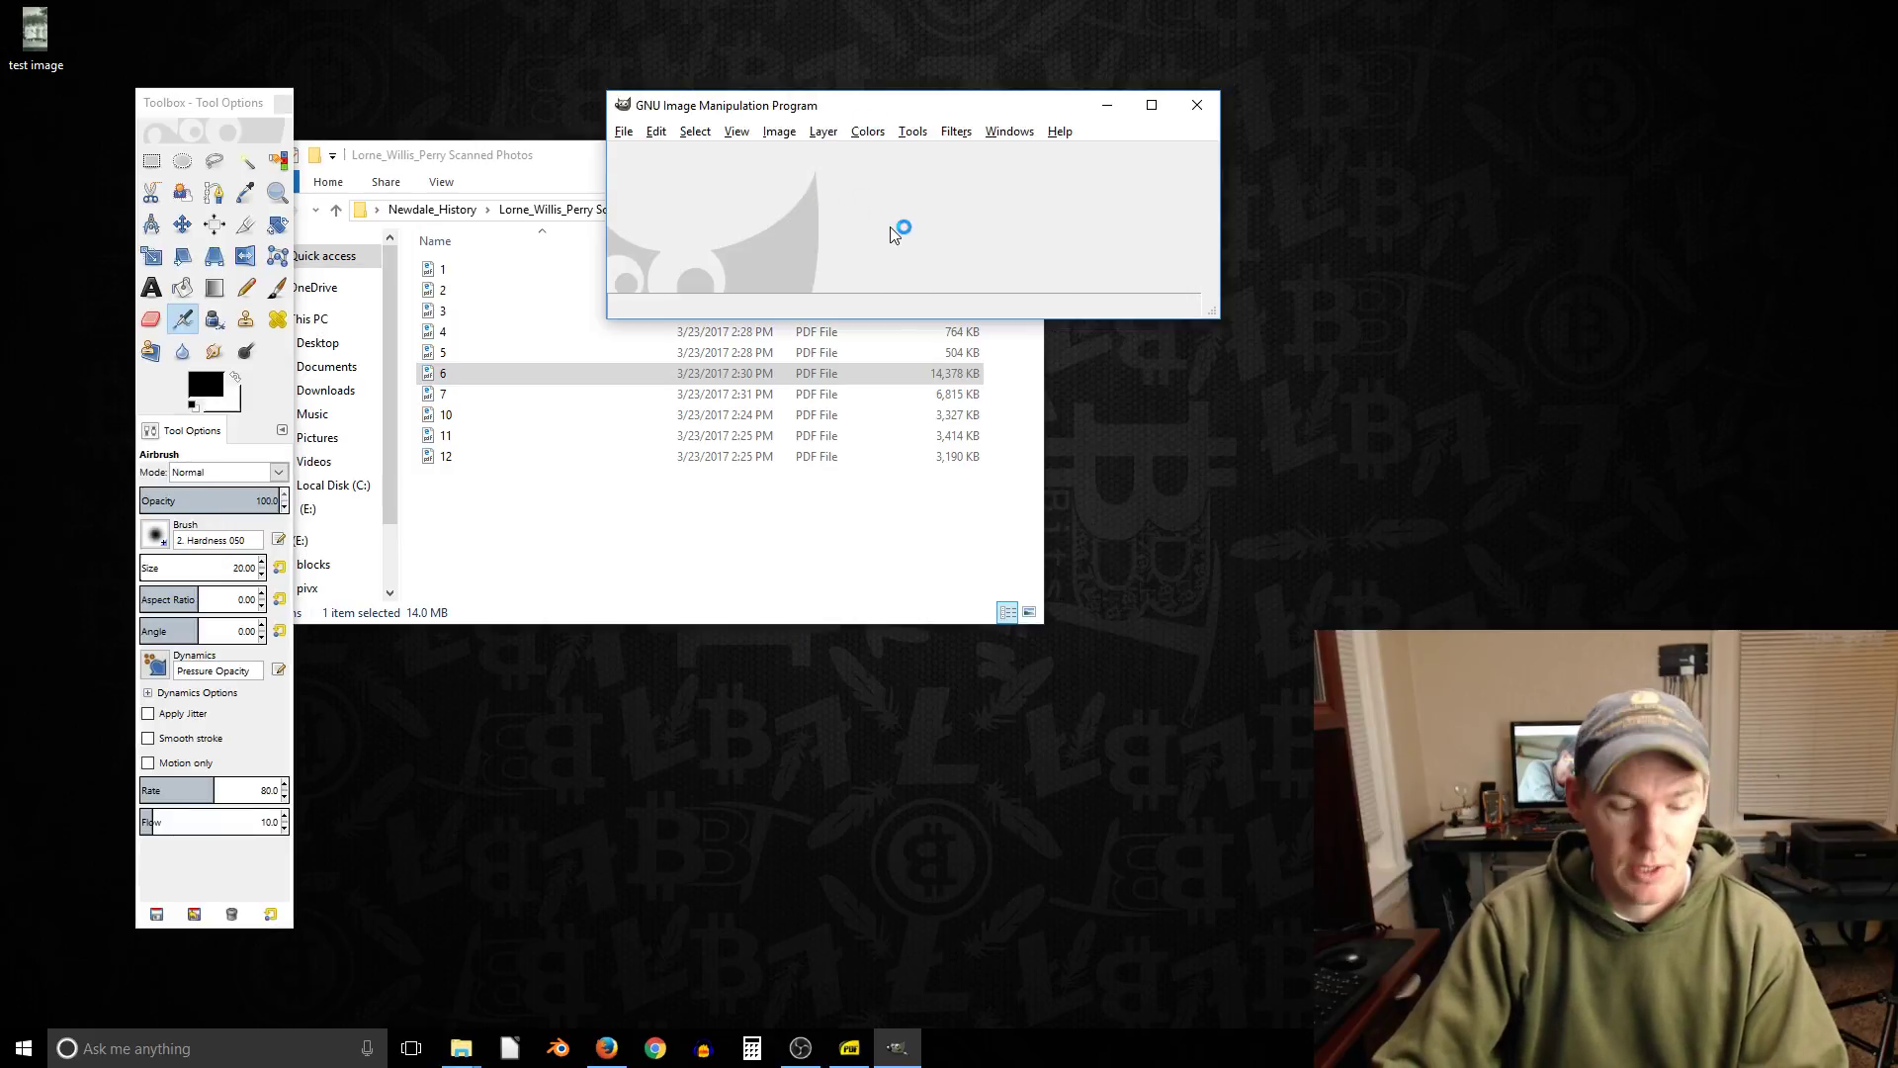
# Browse the file-type list in GIMP's Export As dialog, then cancel the export.
pyautogui.click(624, 130)
pyautogui.click(679, 396)
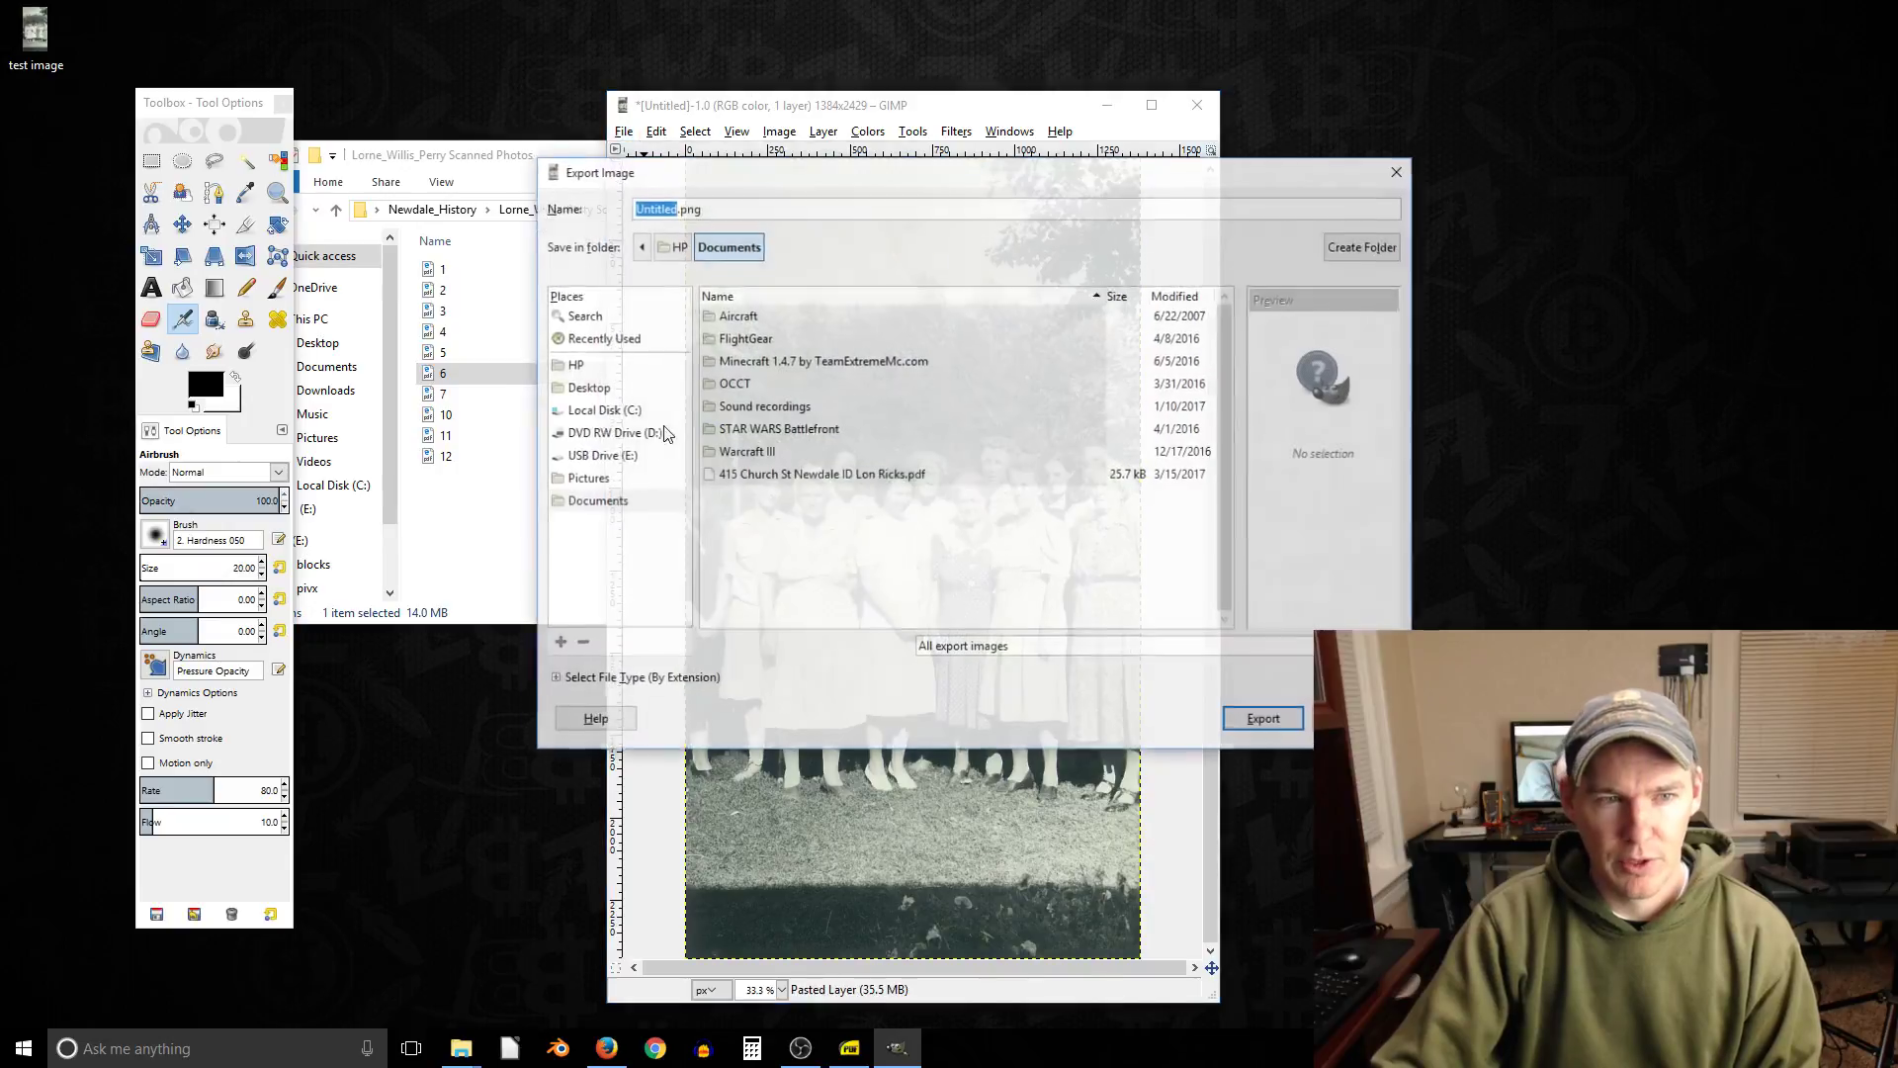
pyautogui.click(987, 648)
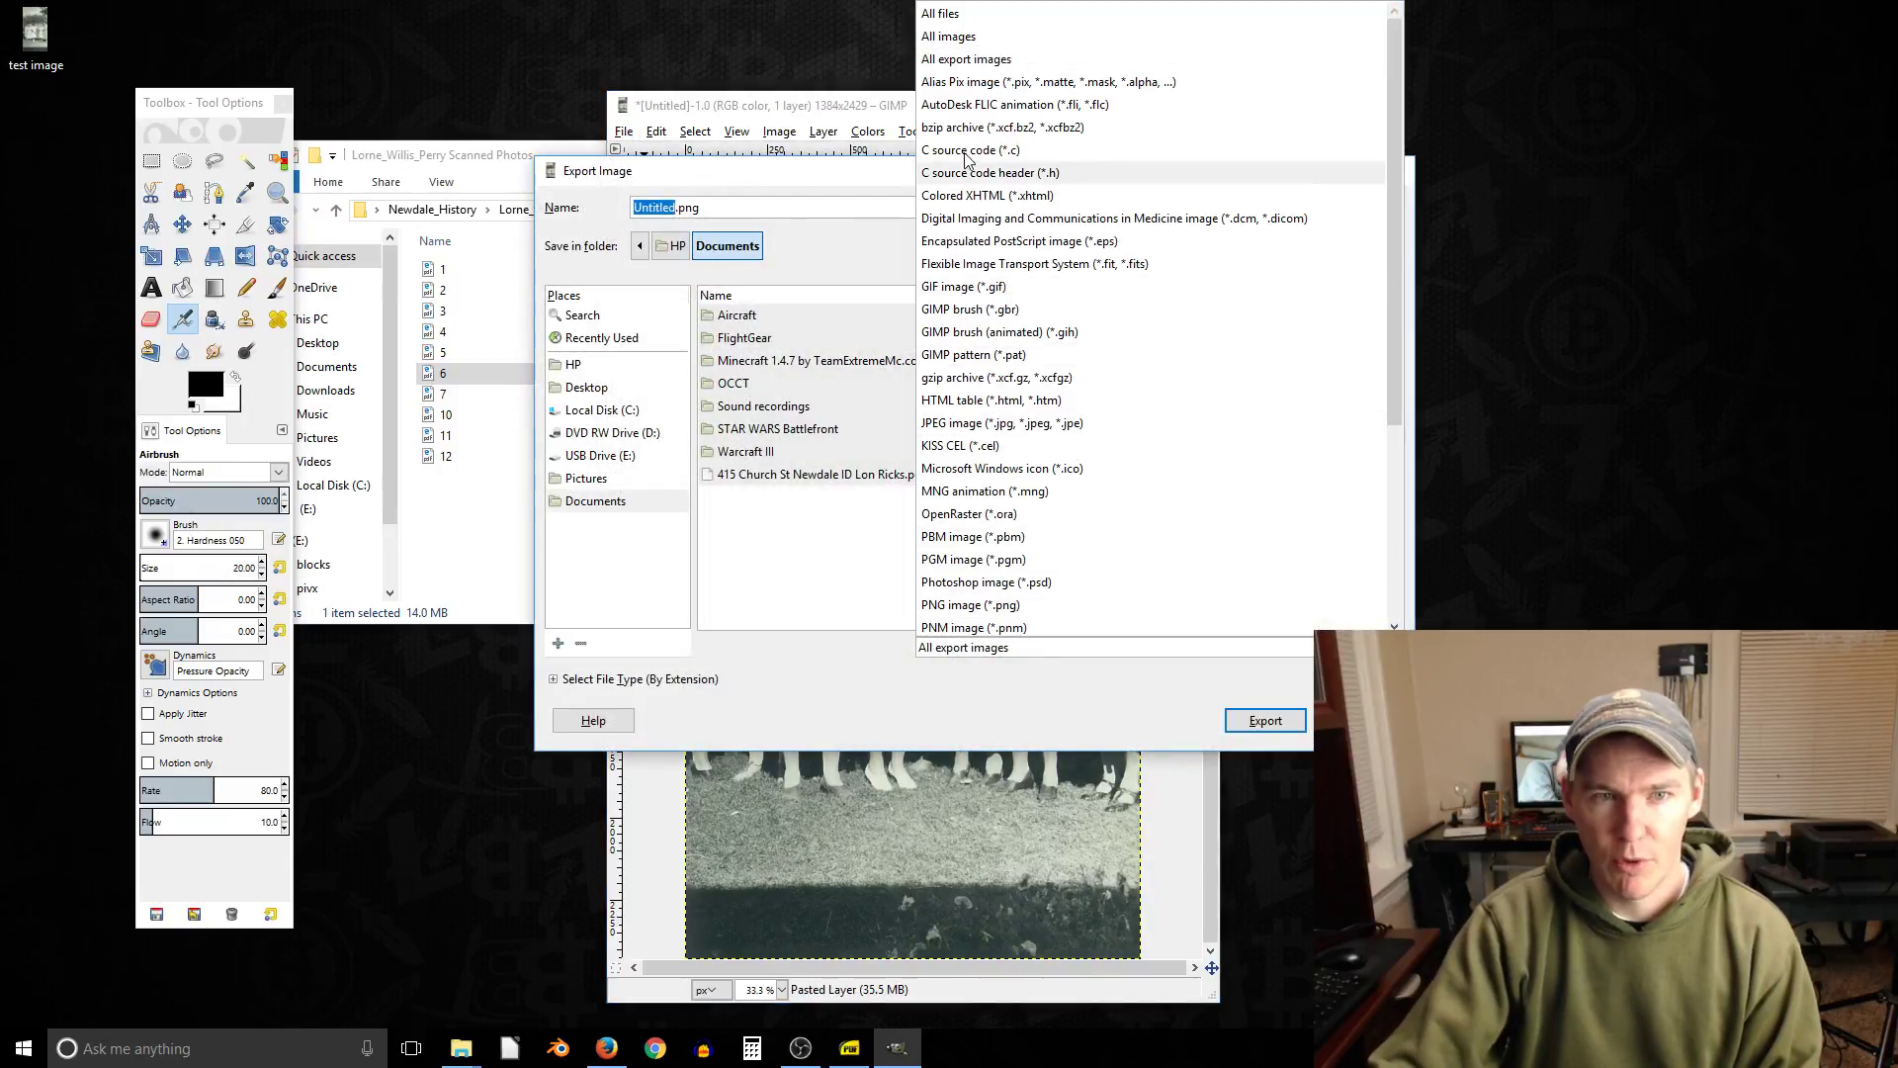
pyautogui.scroll(-5, 1002, 583)
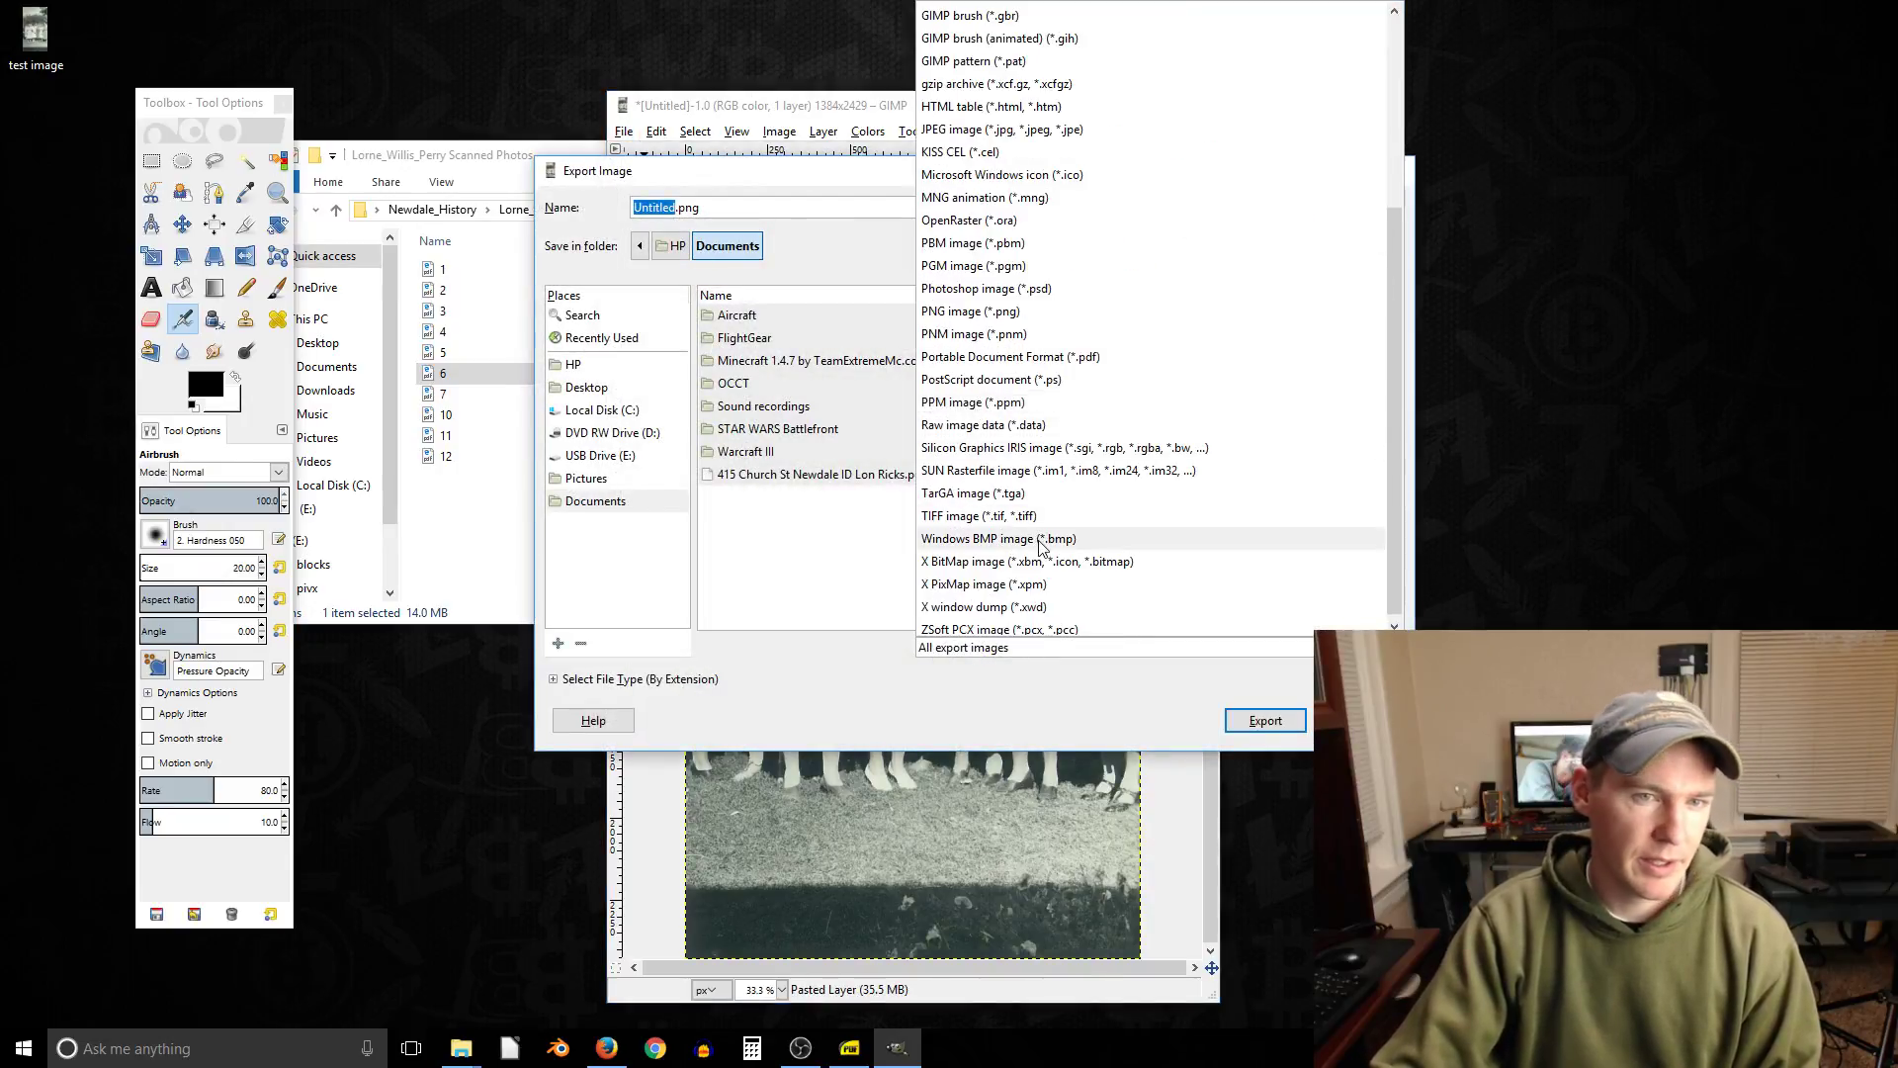
pyautogui.scroll(5, 1000, 514)
pyautogui.scroll(-5, 999, 445)
pyautogui.scroll(-3, 999, 427)
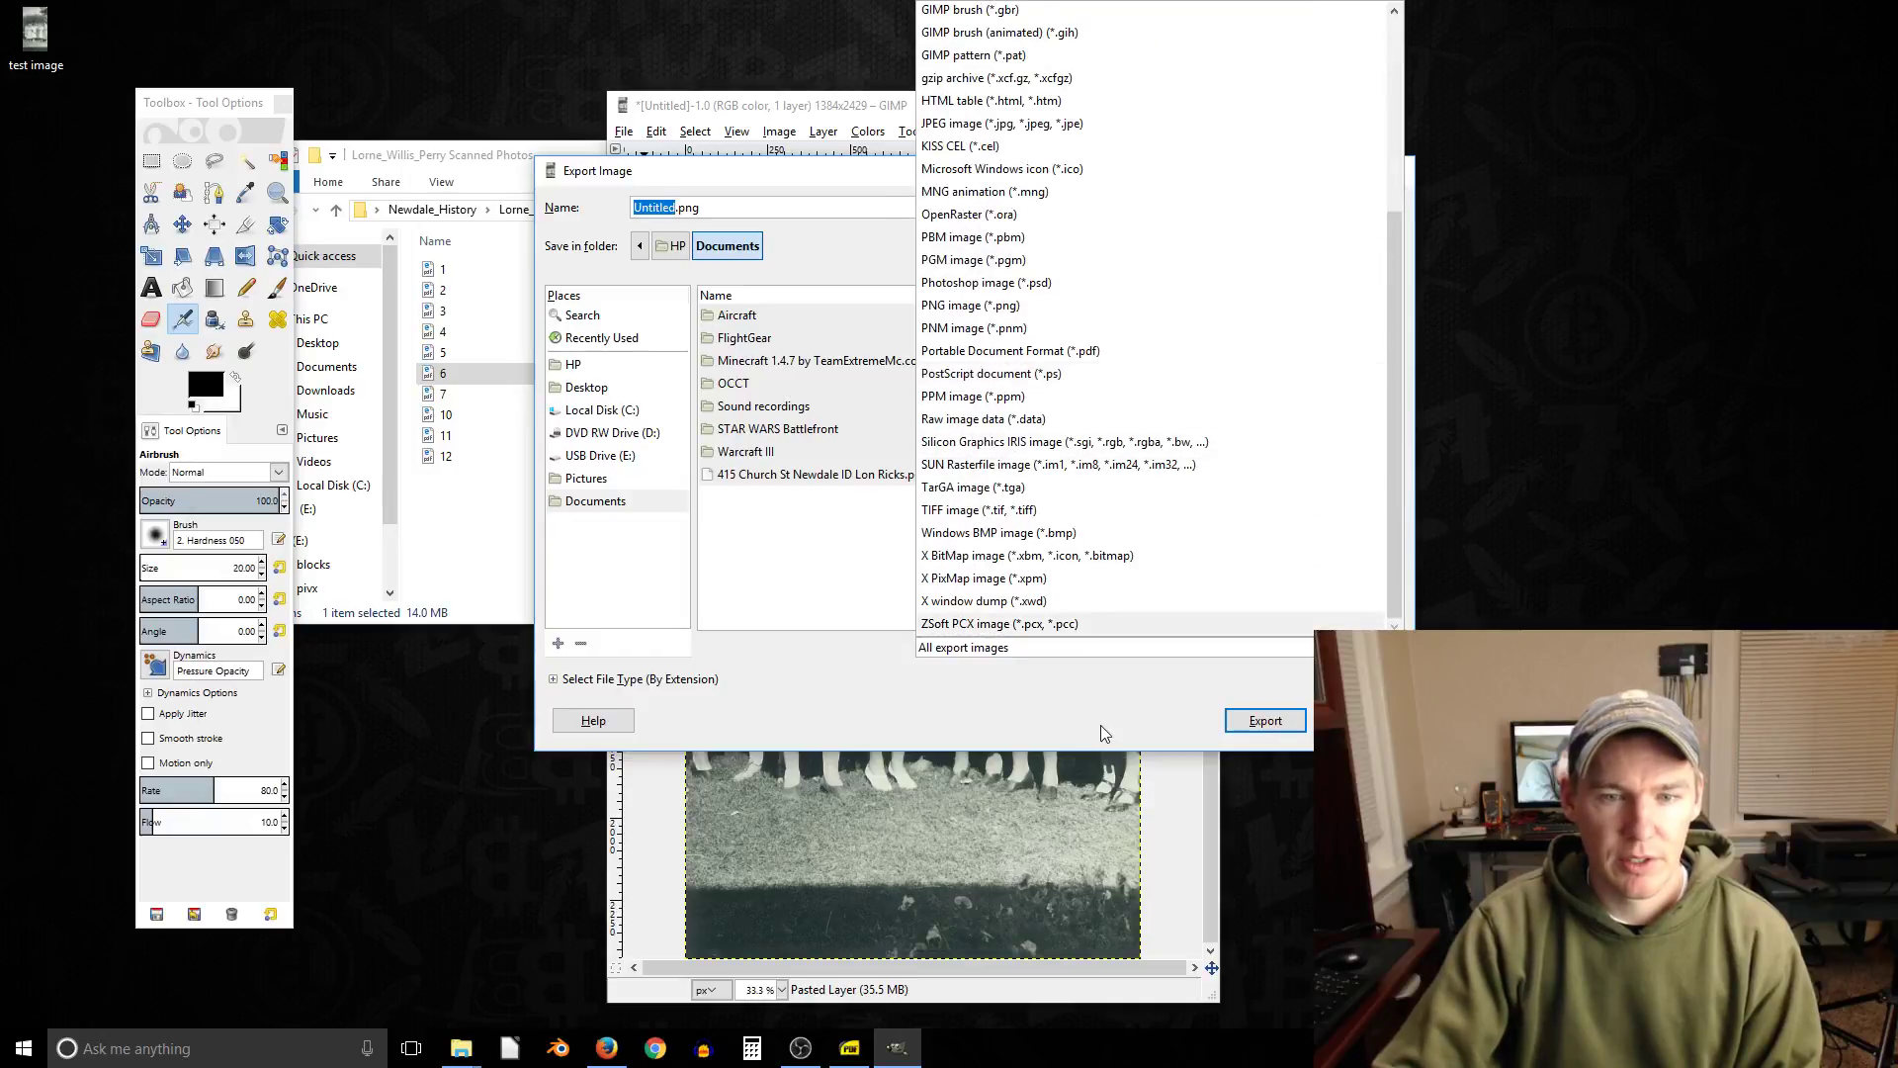
pyautogui.press('Escape')
pyautogui.press('Escape')
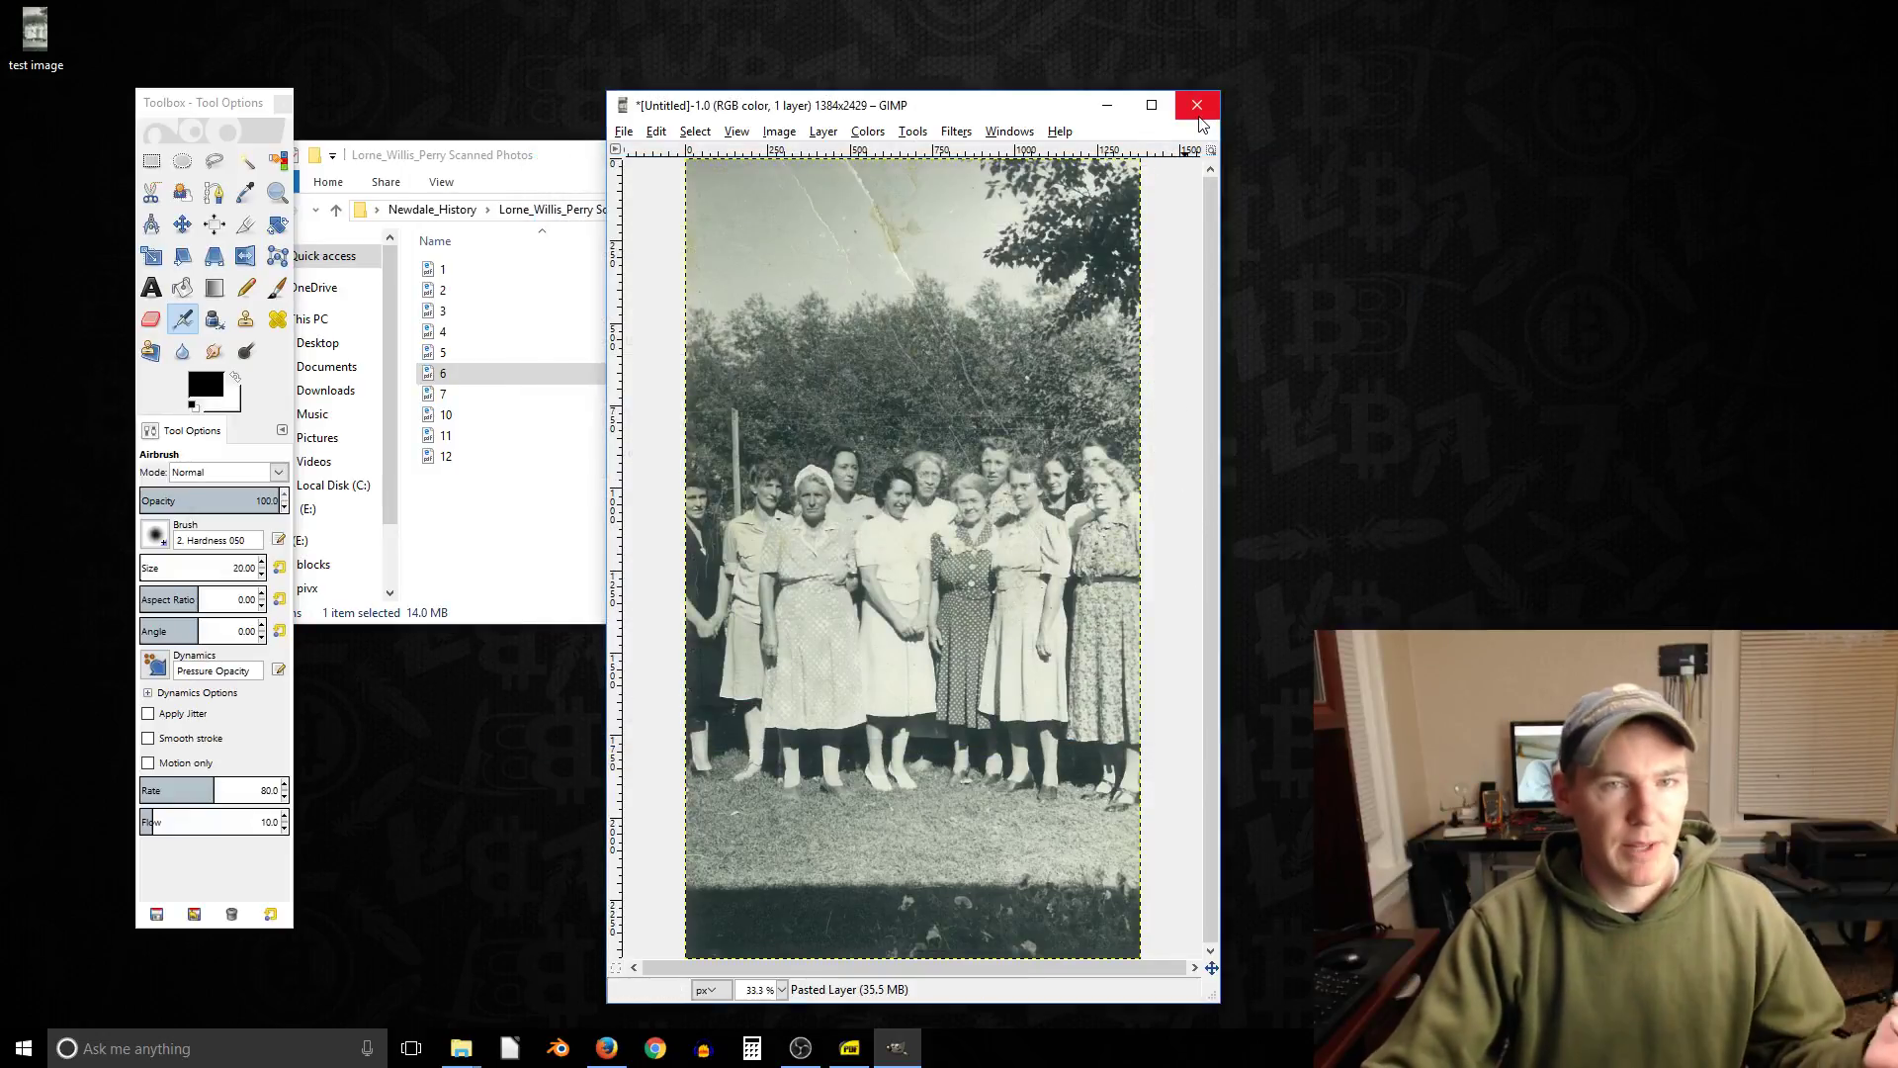
# Close the pasted GIMP image without saving and bring the scanned-photos folder forward.
pyautogui.click(1198, 116)
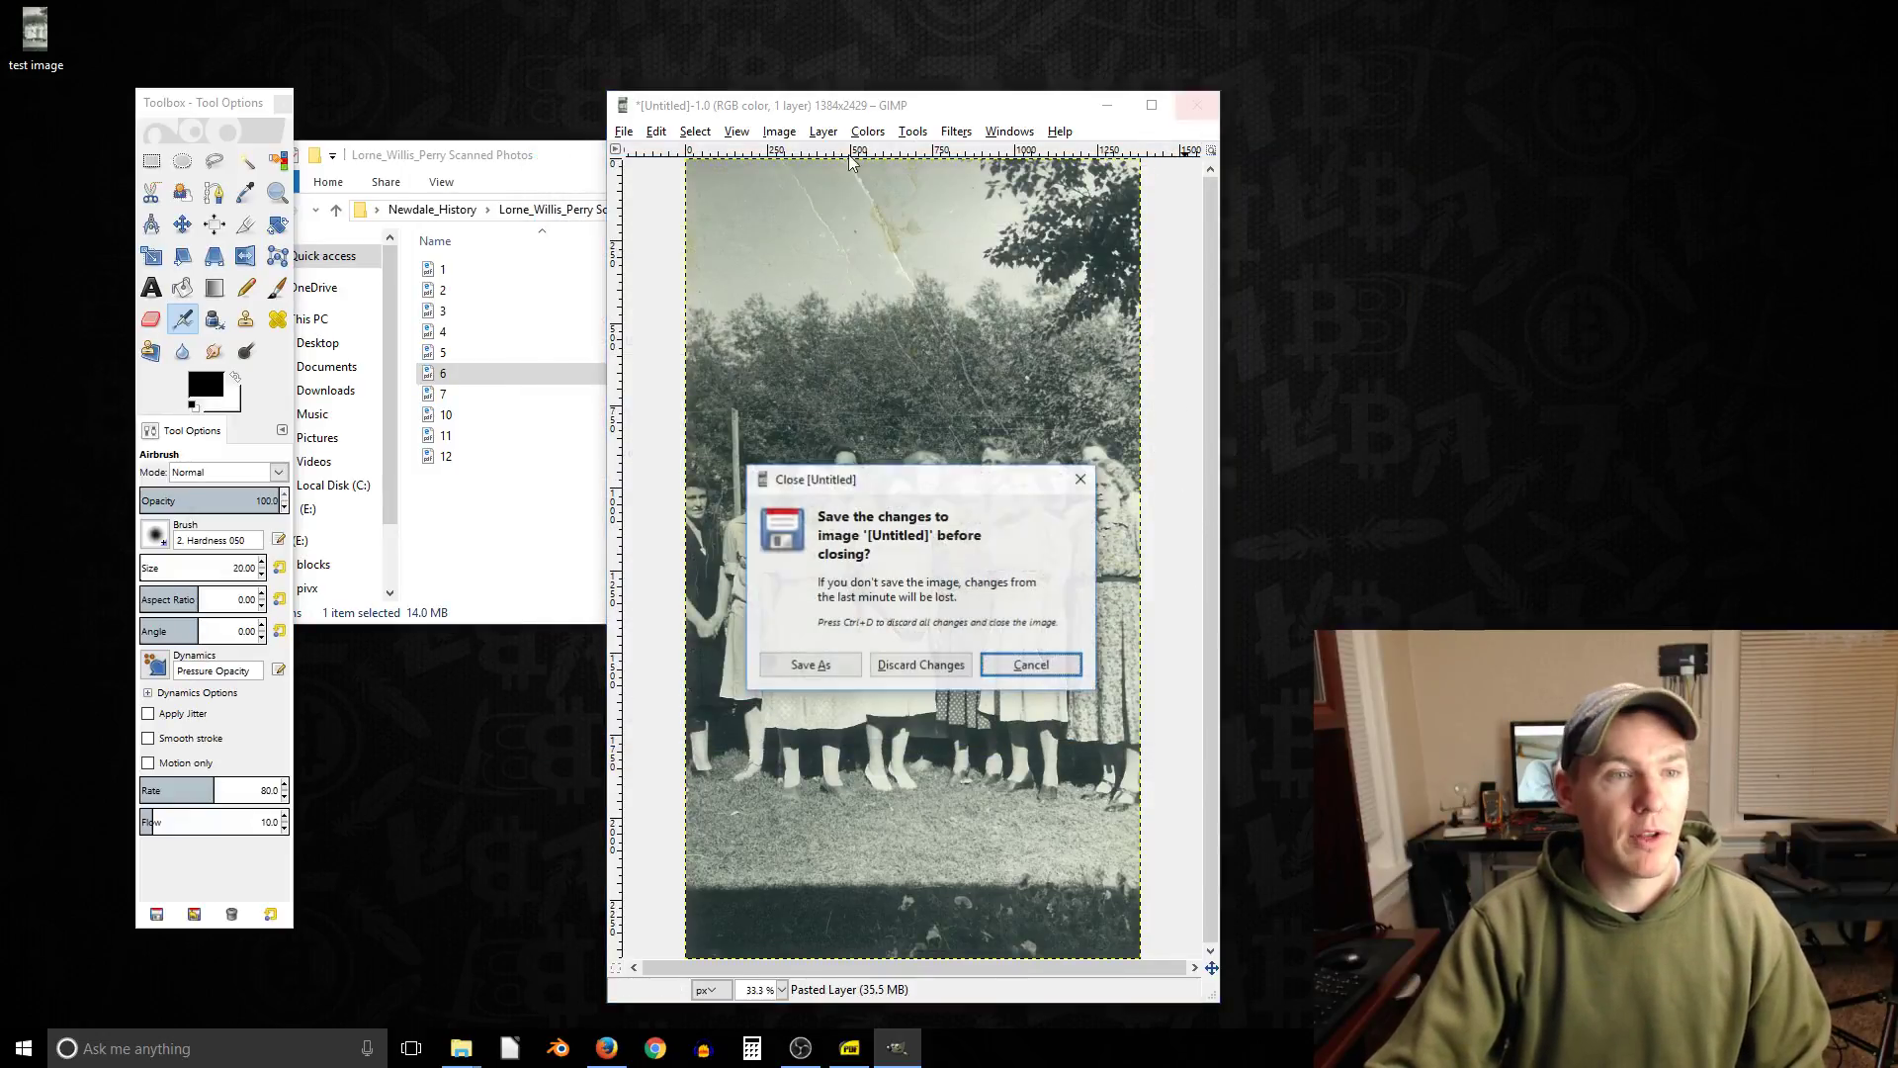
pyautogui.click(922, 660)
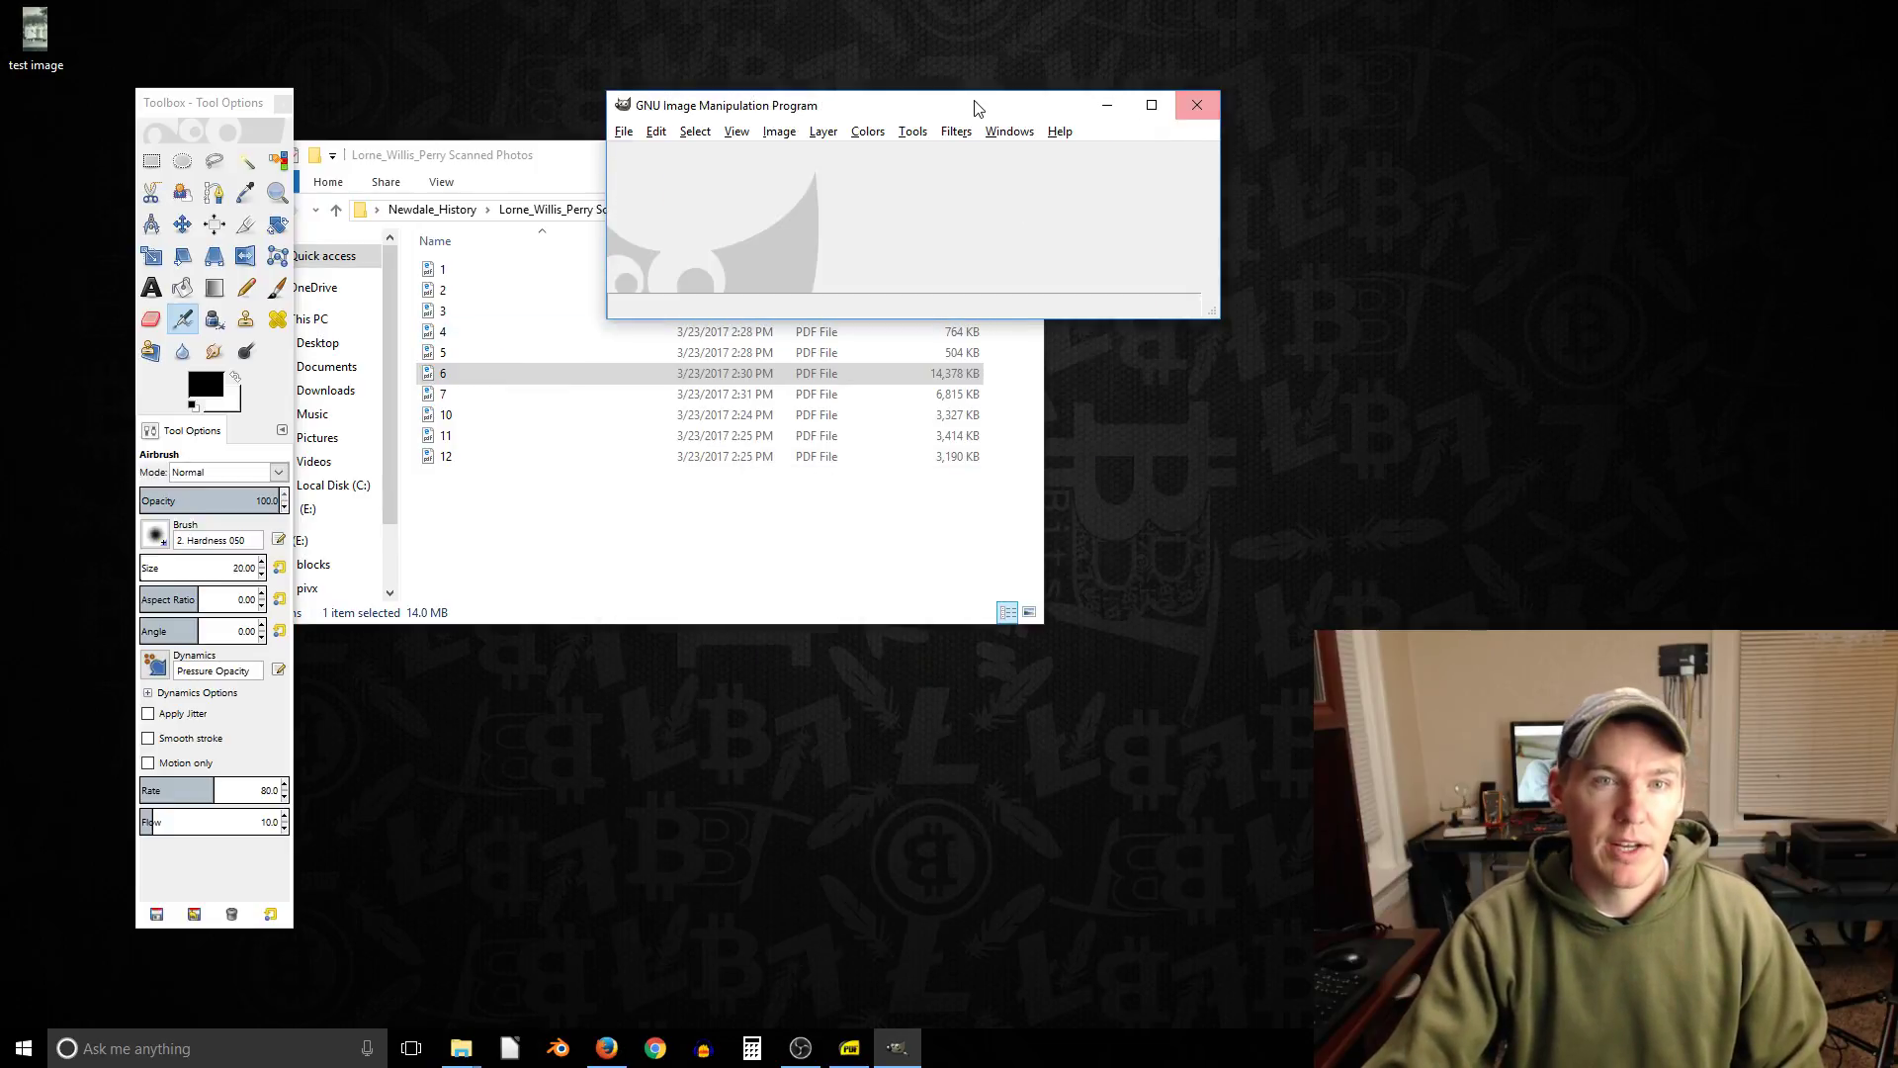
pyautogui.moveTo(973, 109); pyautogui.dragTo(1115, 114)
pyautogui.click(499, 188)
# Open 10.pdf in Edge, zoom into the Green Canyon hot springs photo, then close Edge.
pyautogui.doubleClick(446, 414)
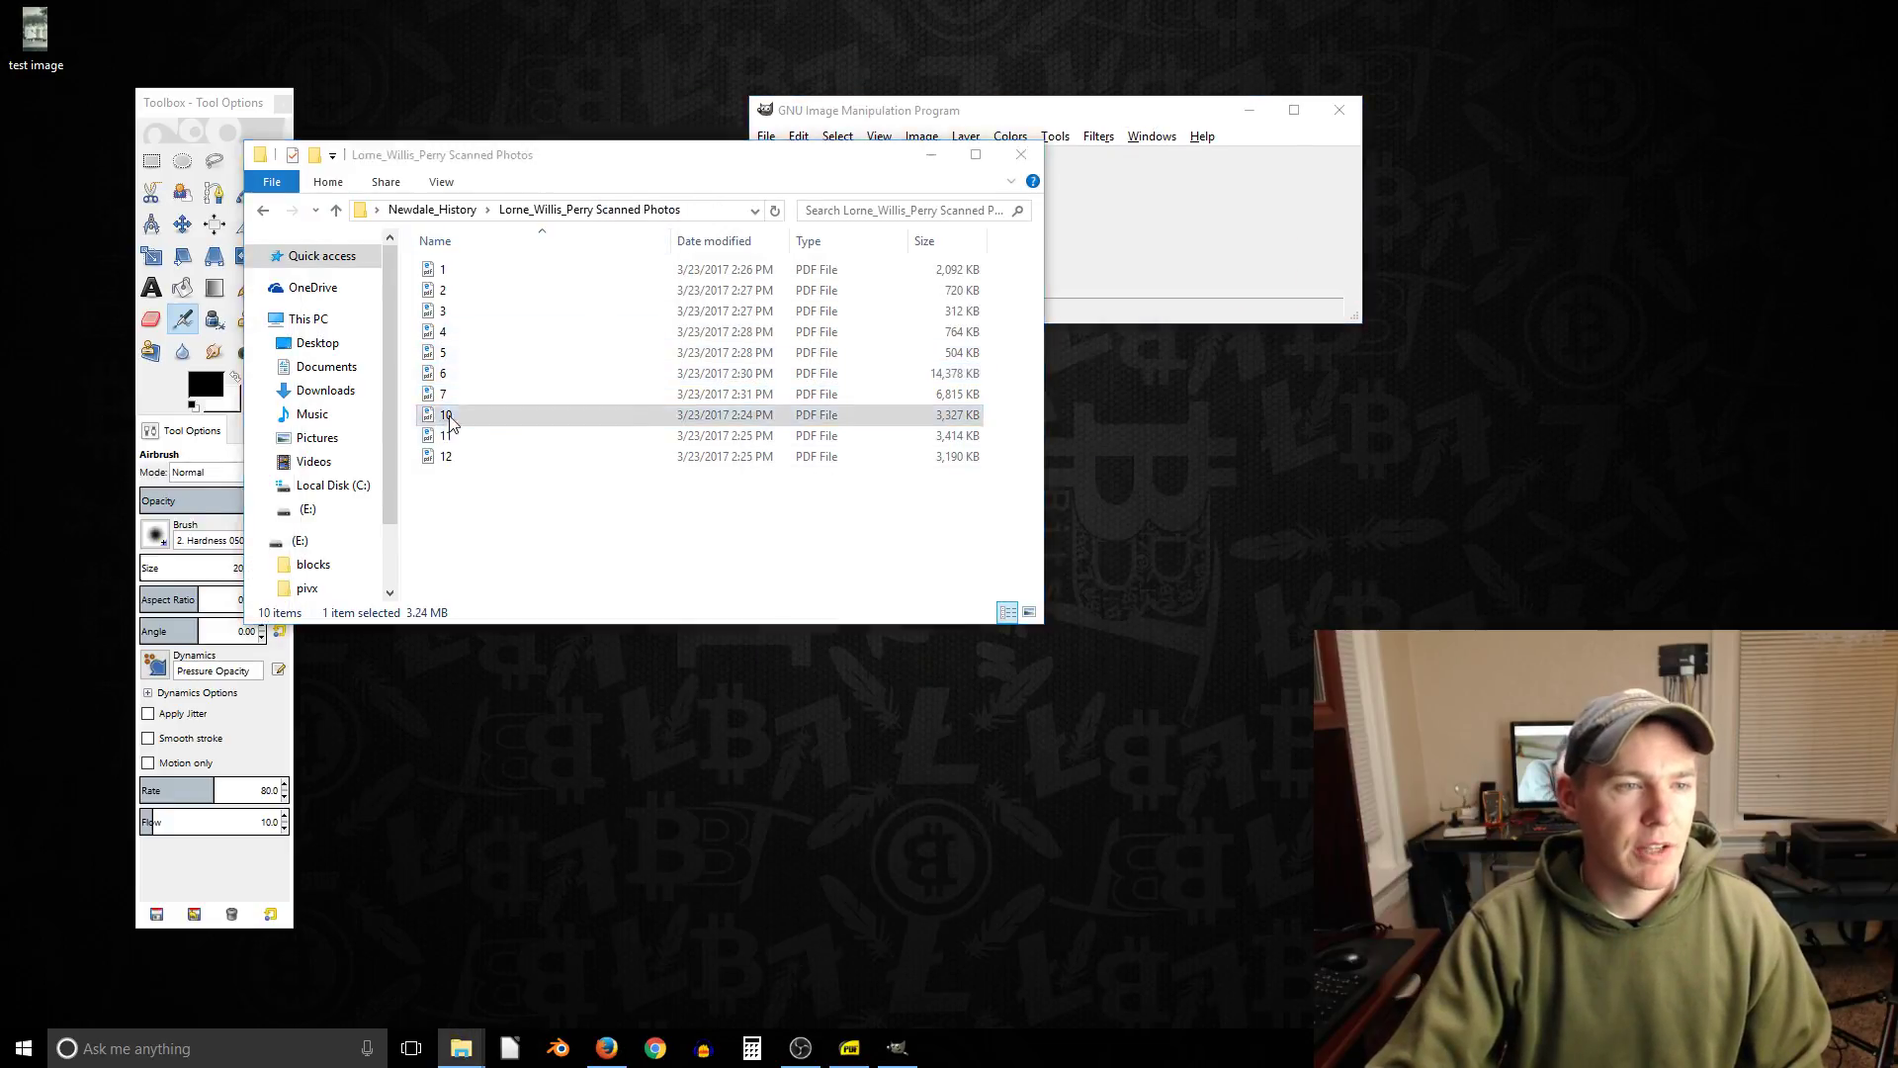
pyautogui.click(1225, 52)
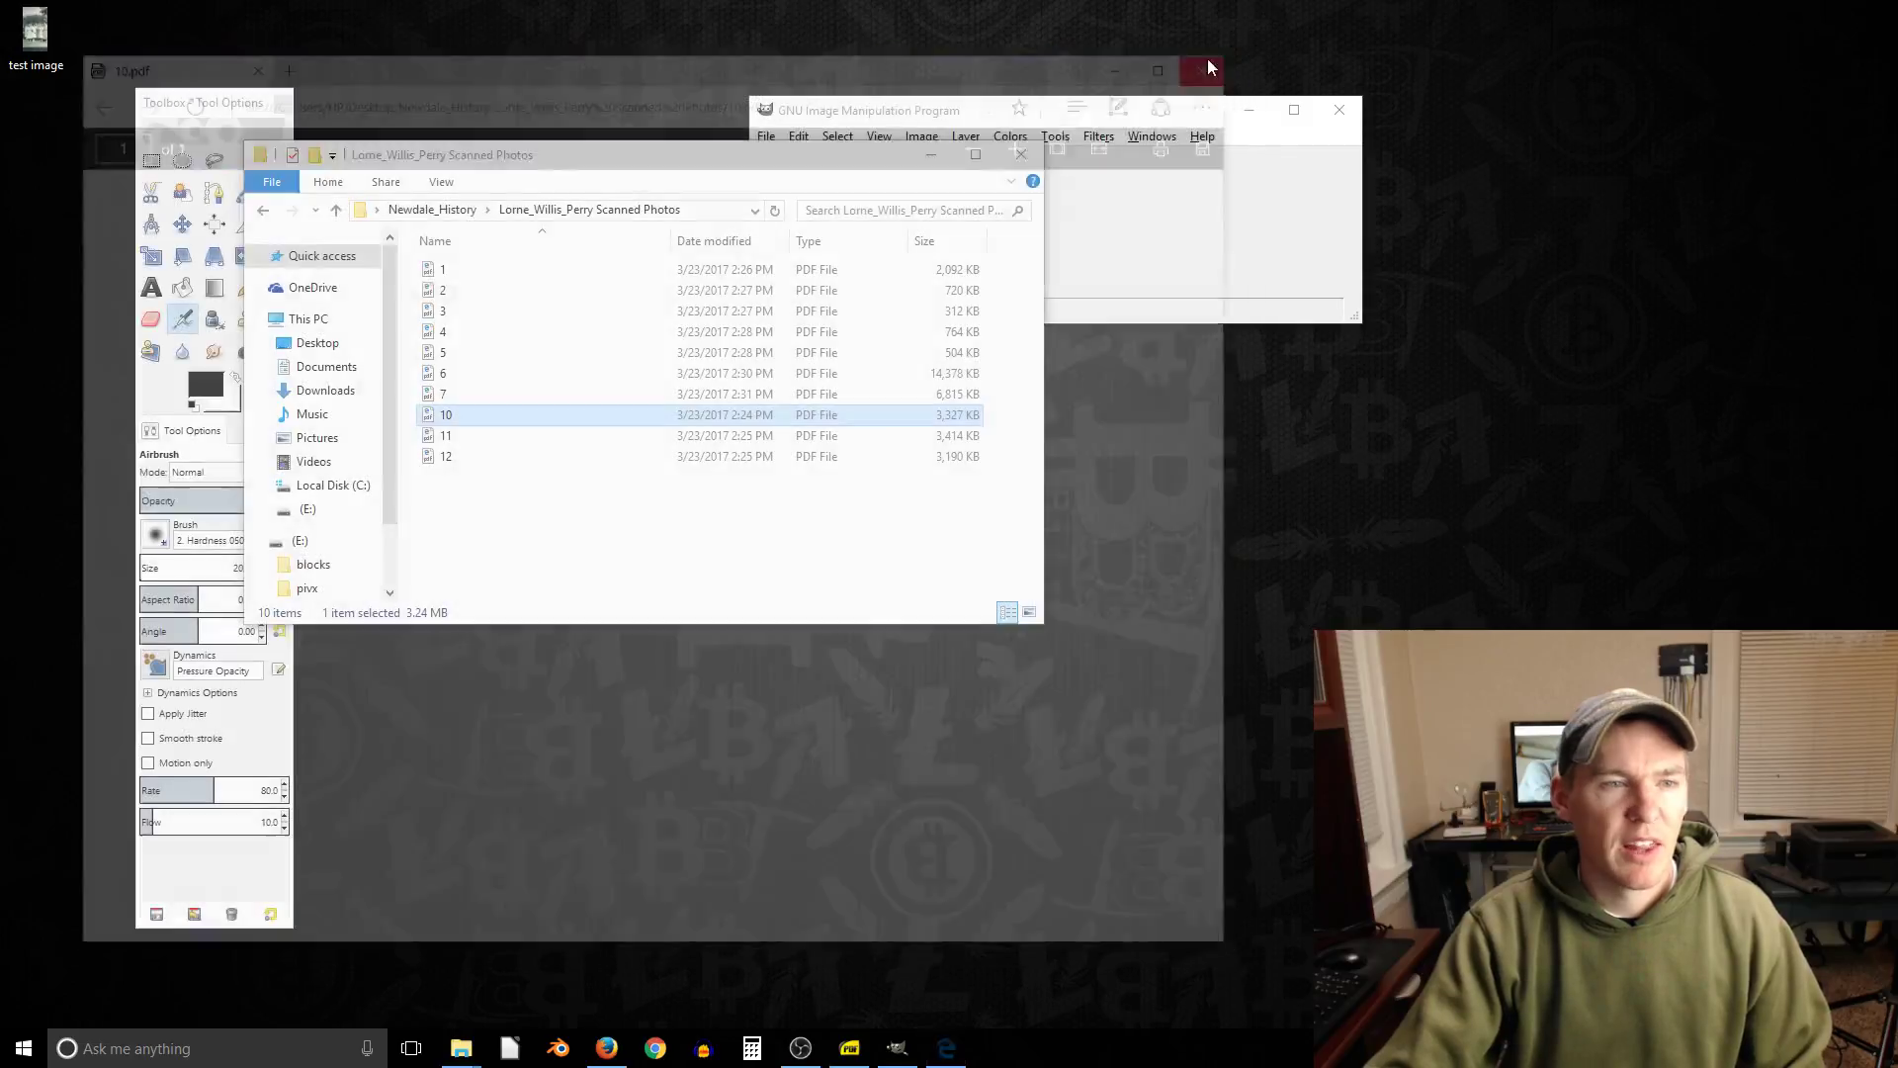
pyautogui.doubleClick(447, 415)
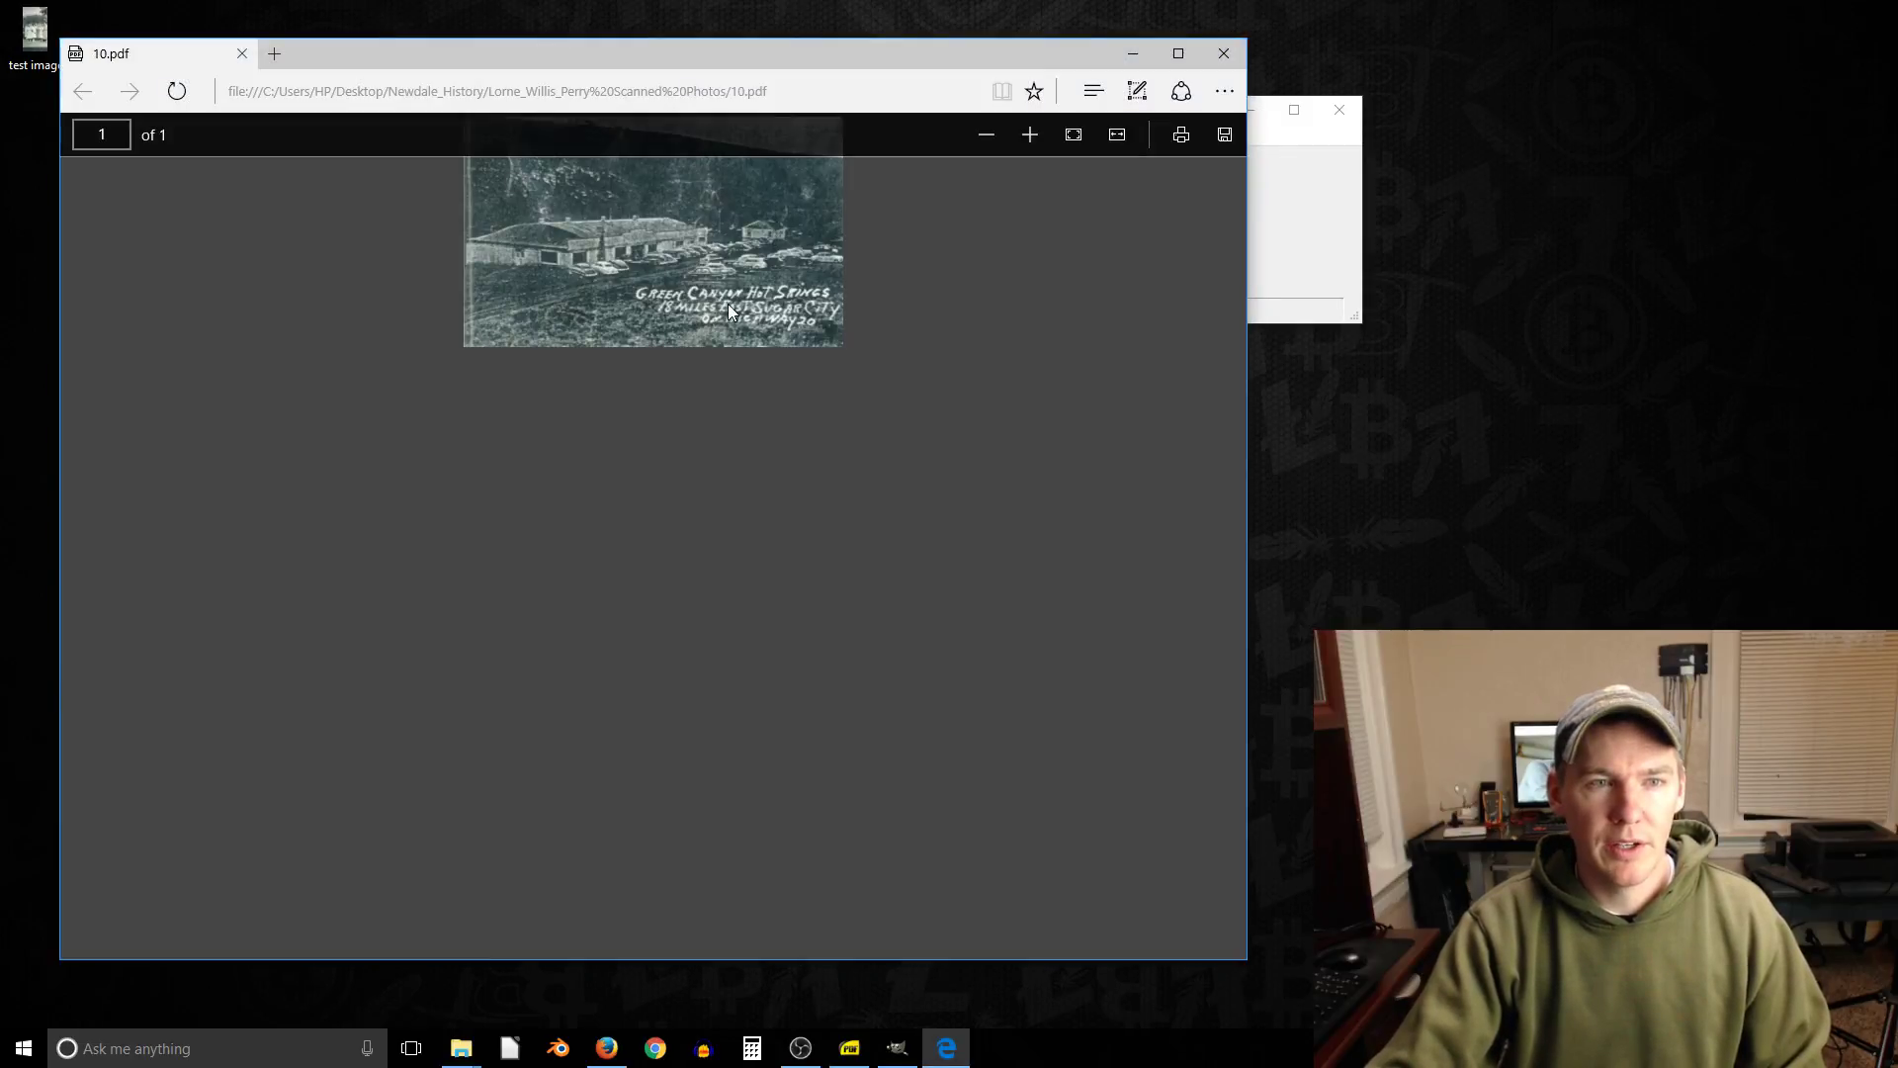
pyautogui.click(1029, 136)
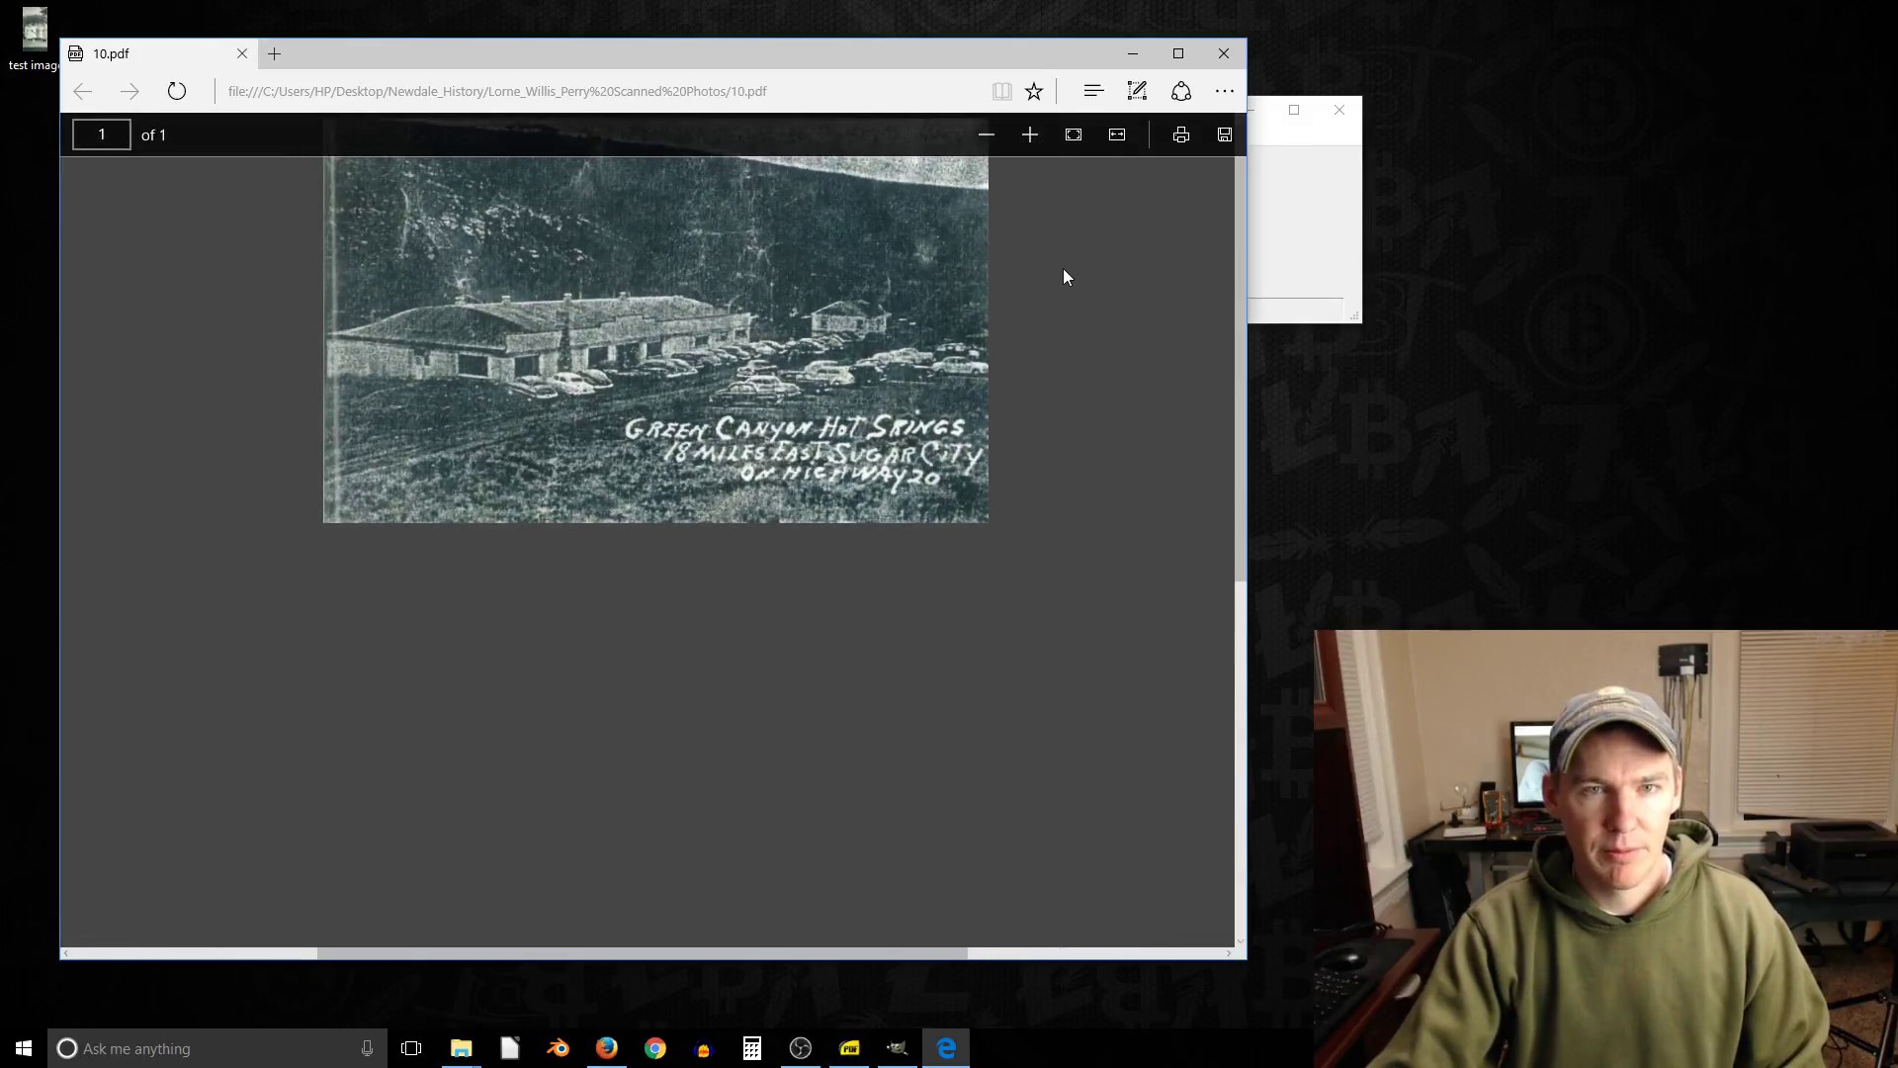
pyautogui.click(1216, 61)
# Open 10.pdf in SumatraPDF from the file's Open with menu.
pyautogui.rightClick(453, 420)
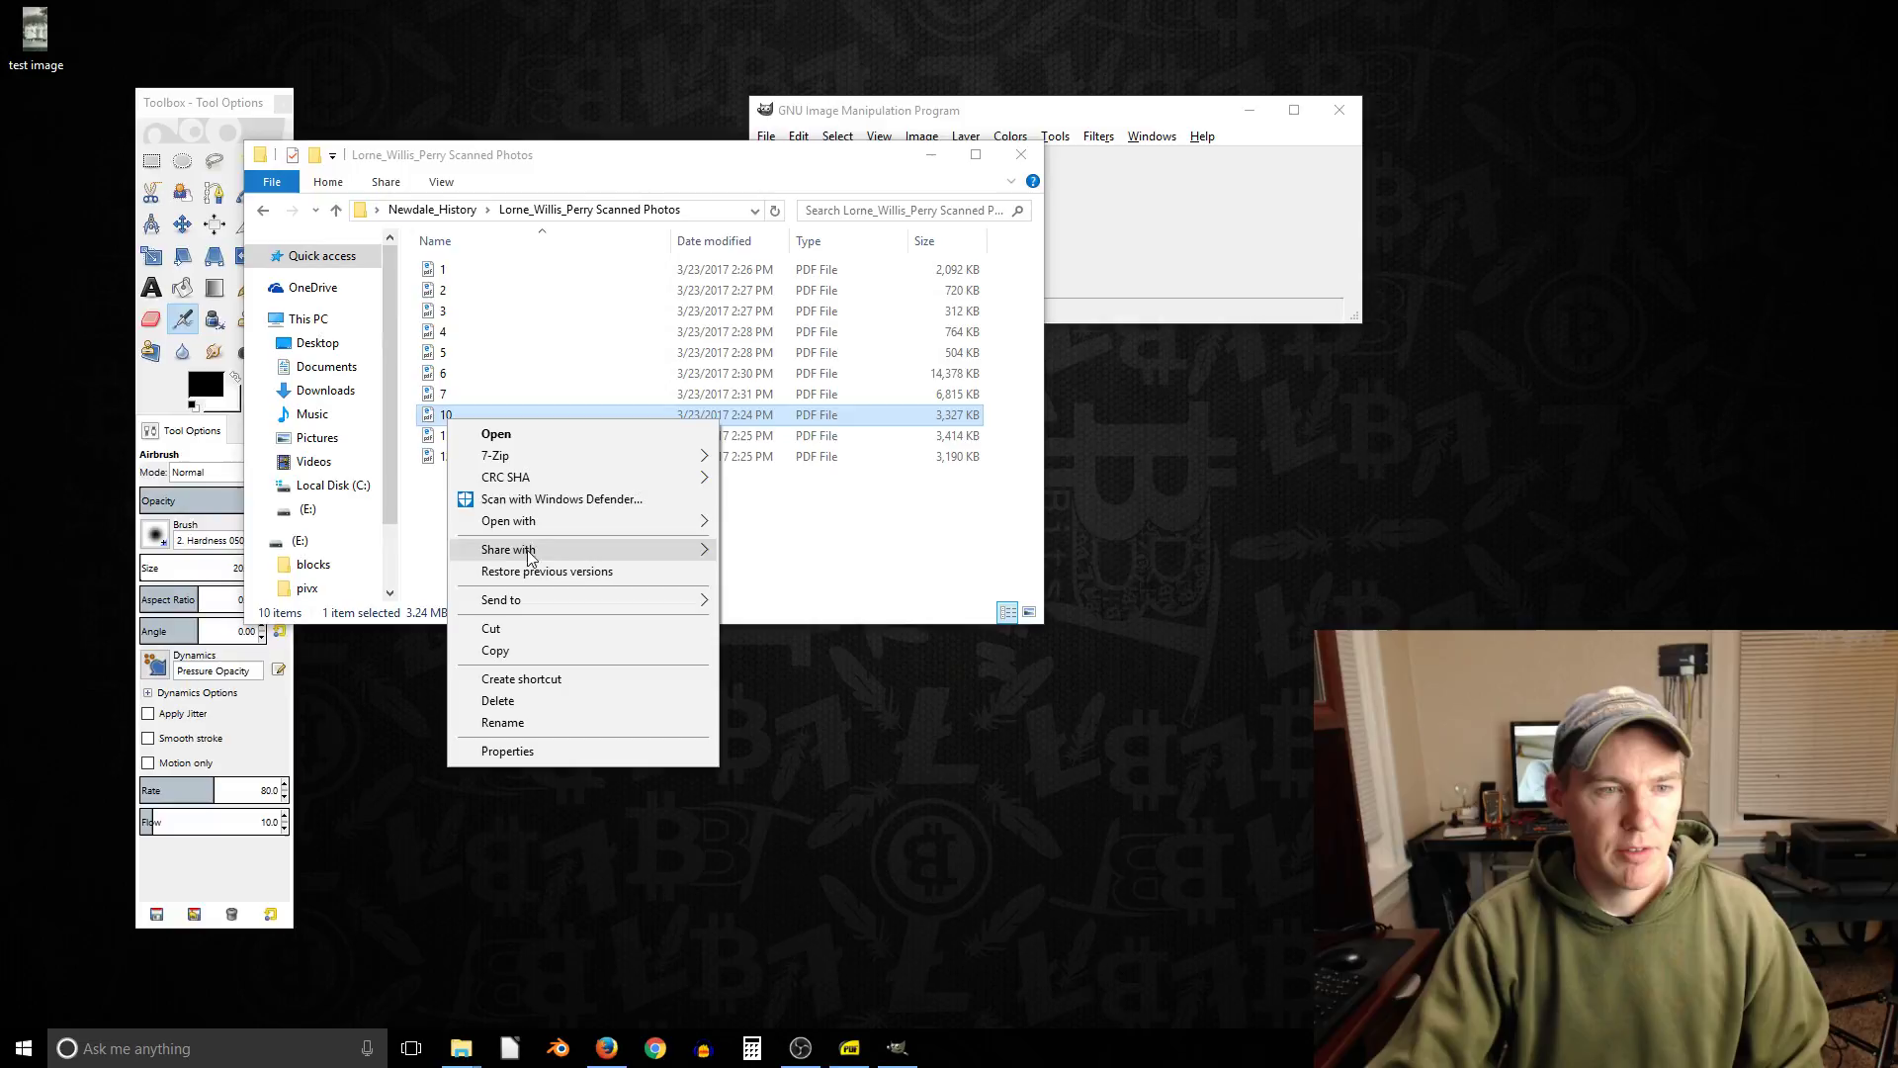
pyautogui.moveTo(613, 535)
pyautogui.click(780, 567)
# Copy the scanned hot springs photo, then close SumatraPDF so GIMP is in front.
pyautogui.rightClick(884, 458)
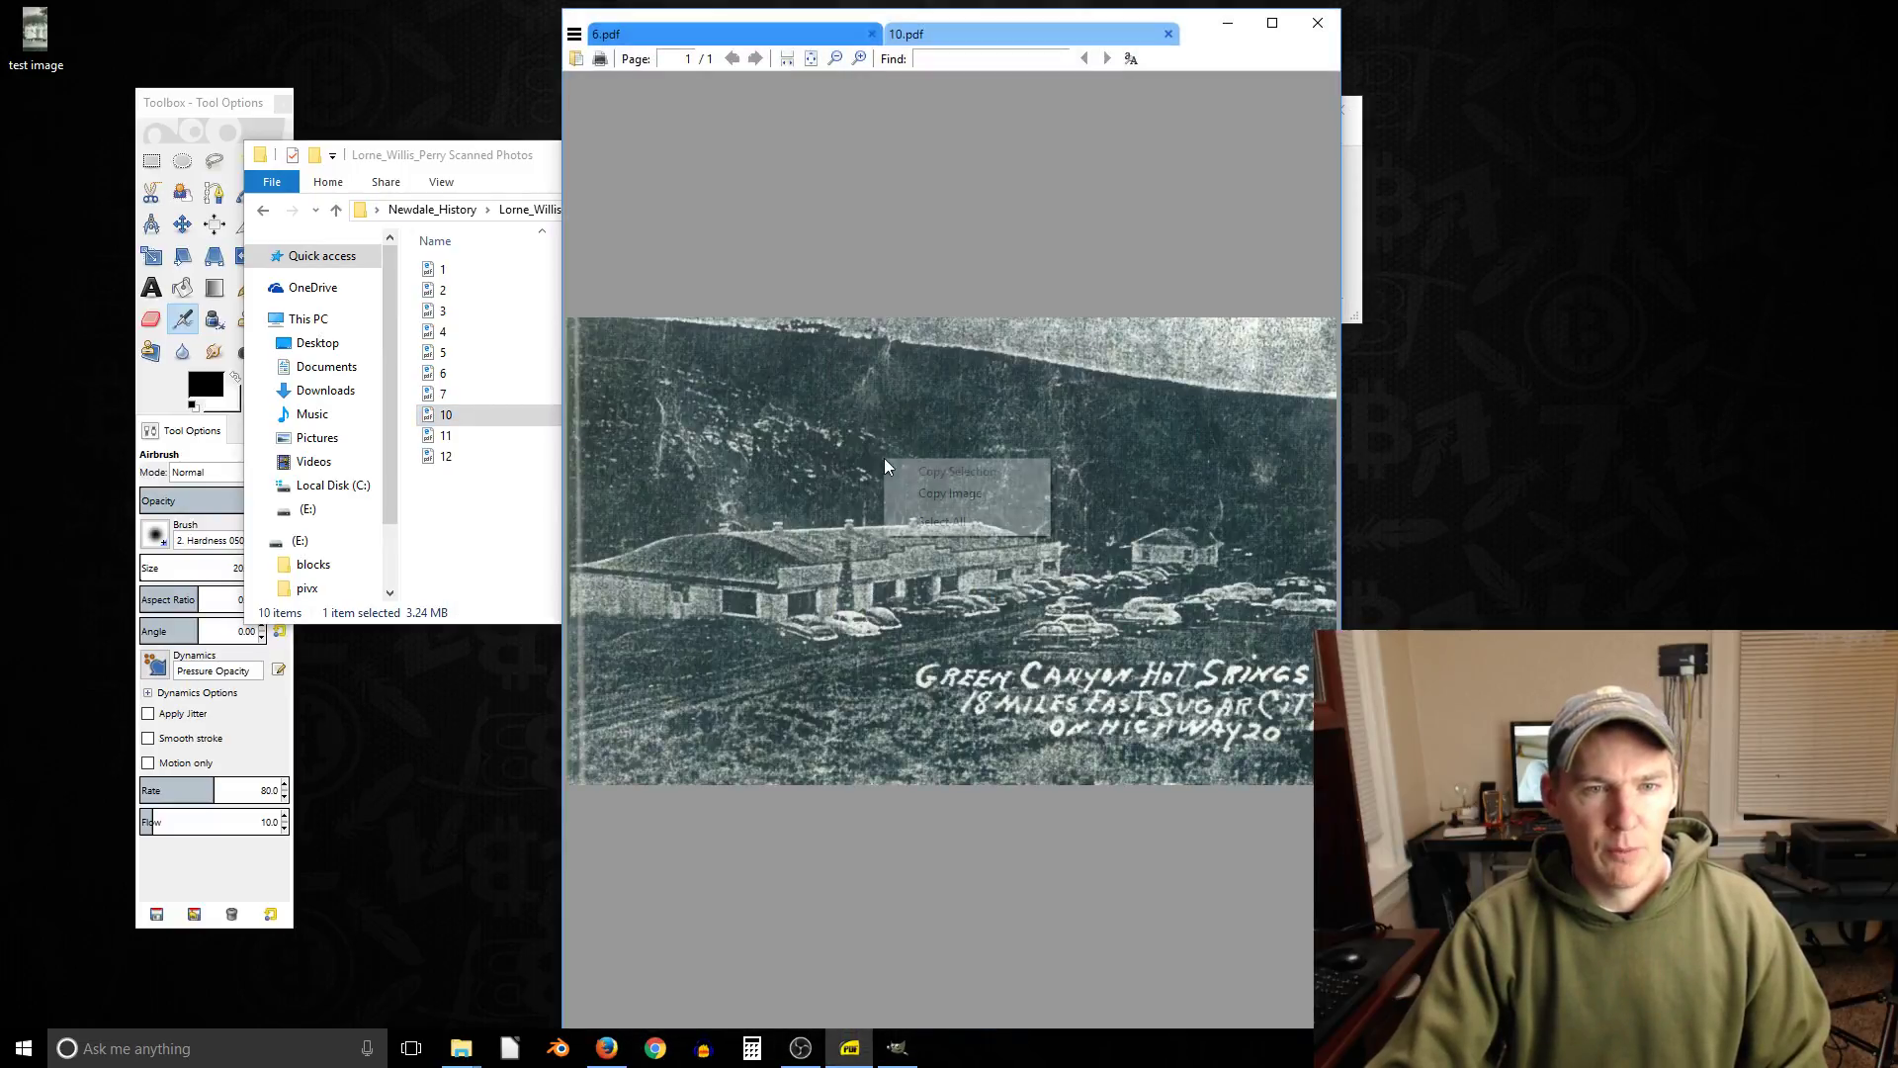
pyautogui.click(944, 503)
pyautogui.click(1355, 275)
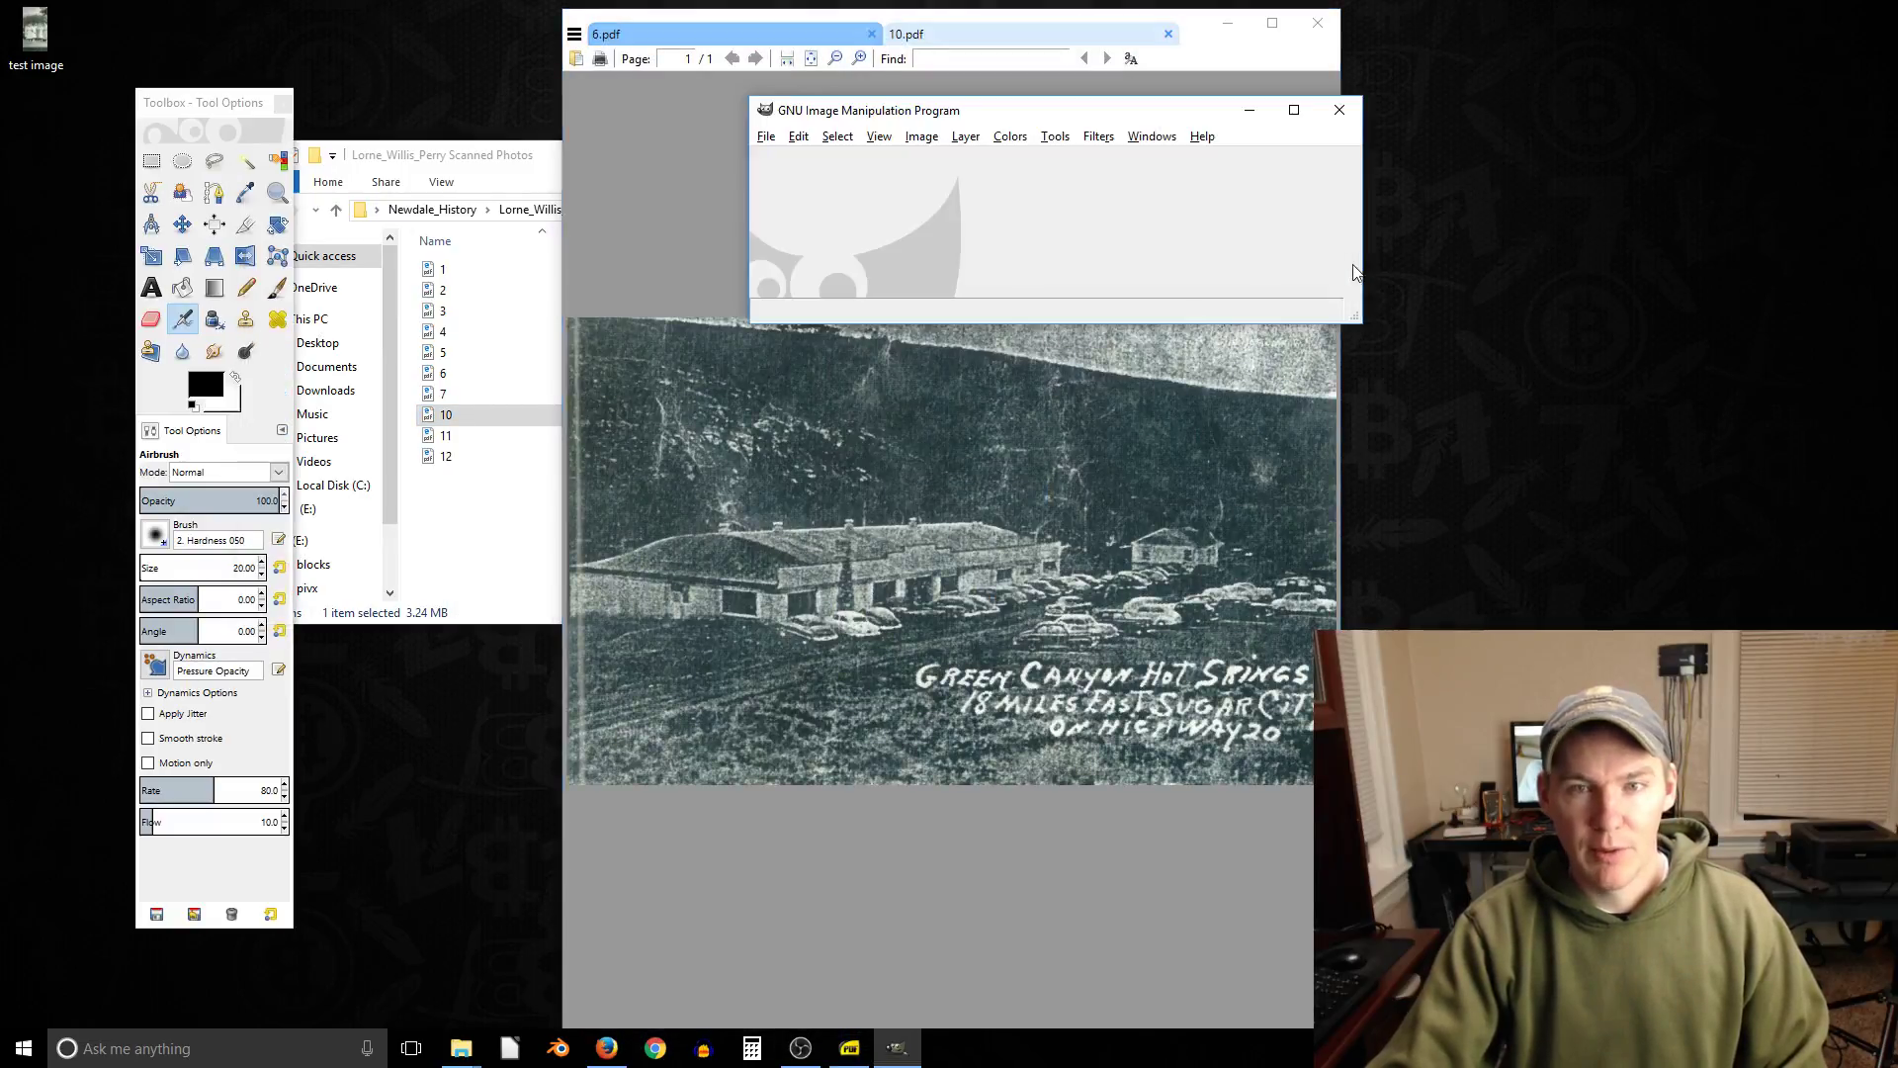
pyautogui.click(1227, 23)
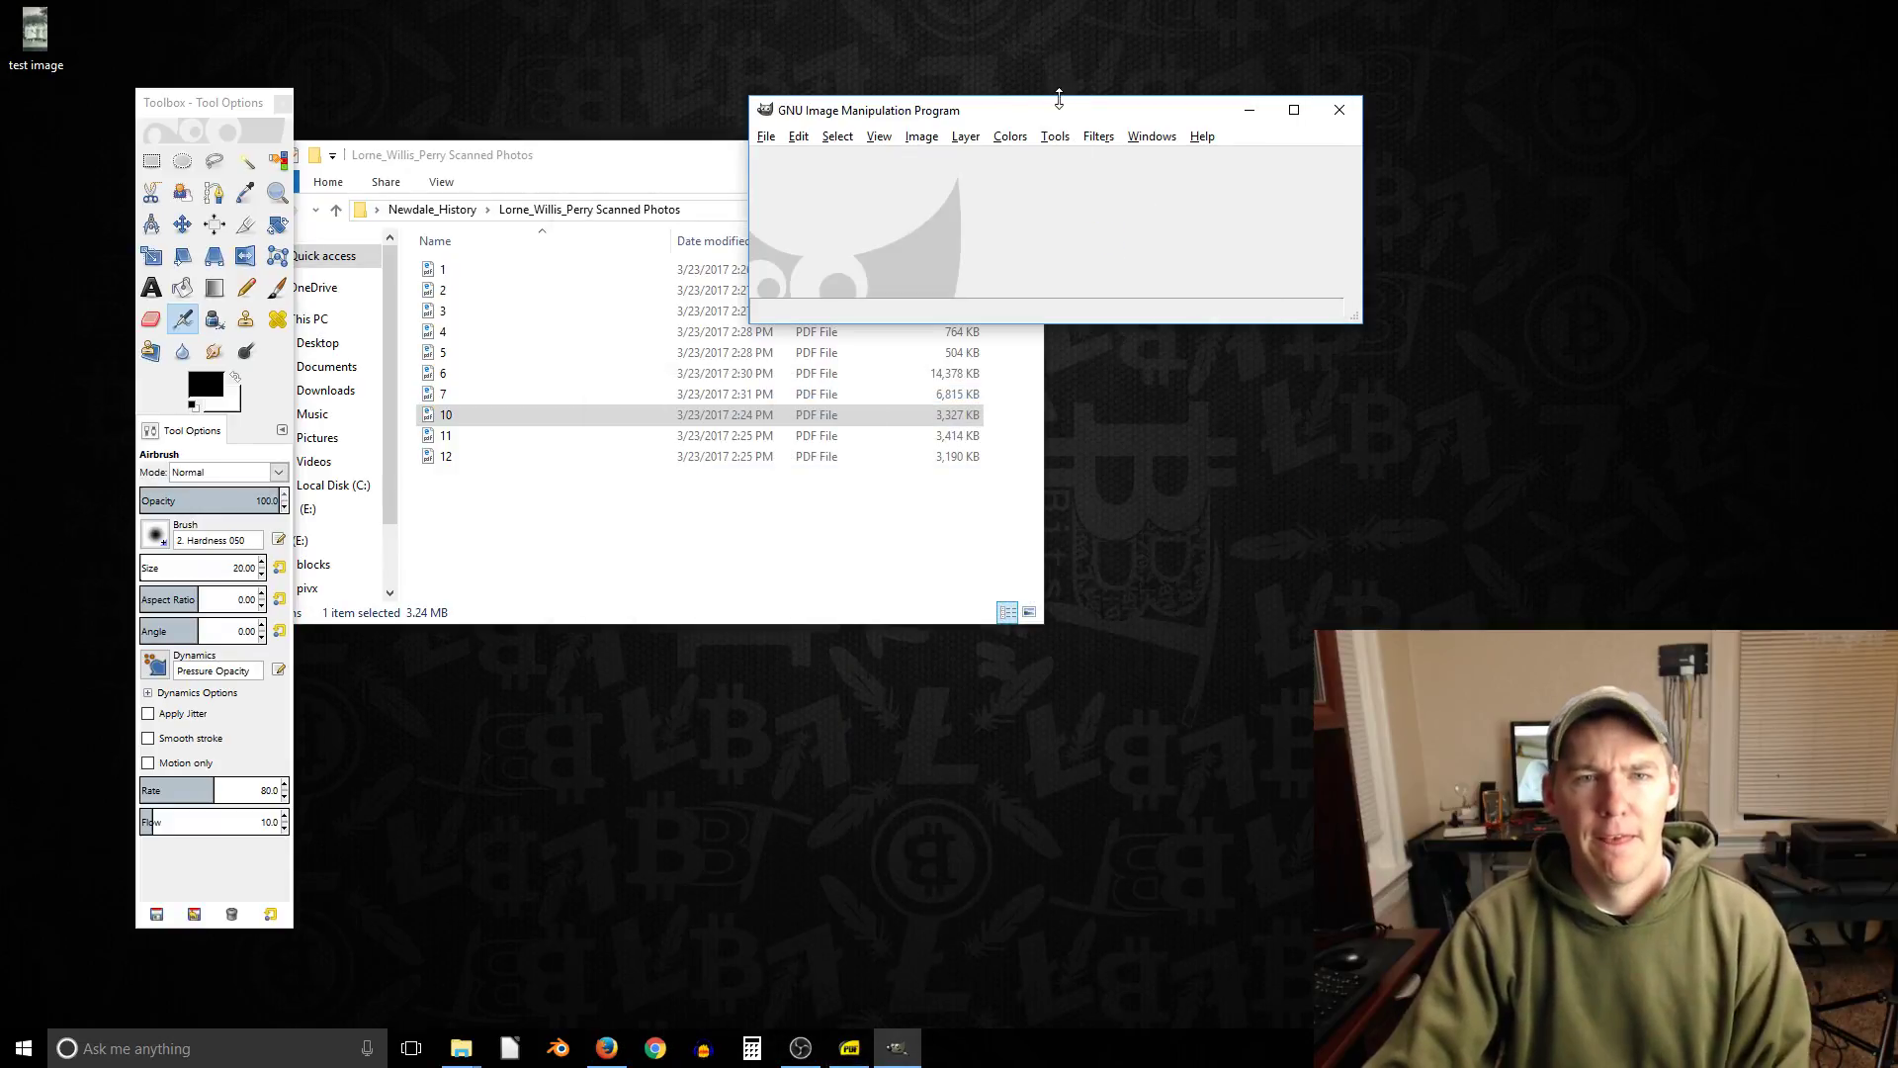
# Paste the scan into GIMP as a new 5408×7014 image, move its window left, then close it.
pyautogui.hotkey('ctrl', 'shift', 'v')
pyautogui.moveTo(925, 115); pyautogui.dragTo(1118, 141)
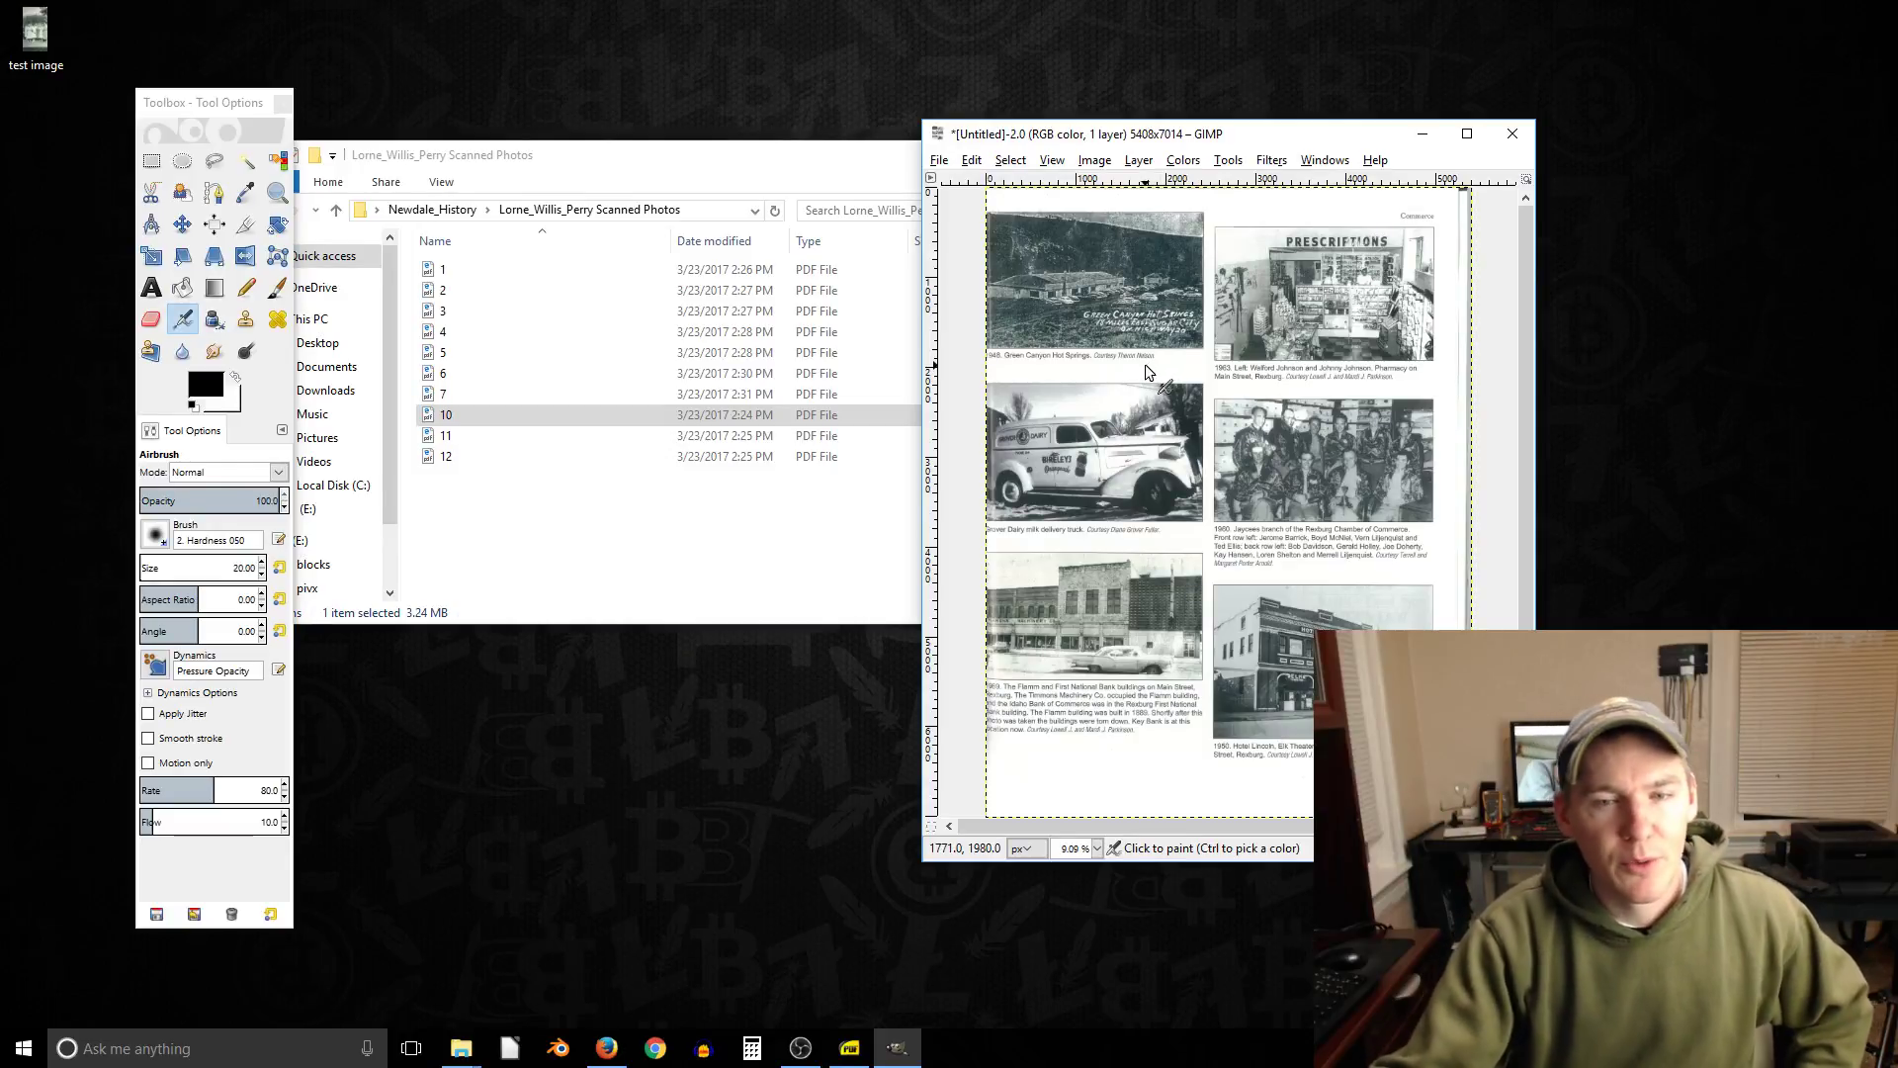
pyautogui.click(1513, 133)
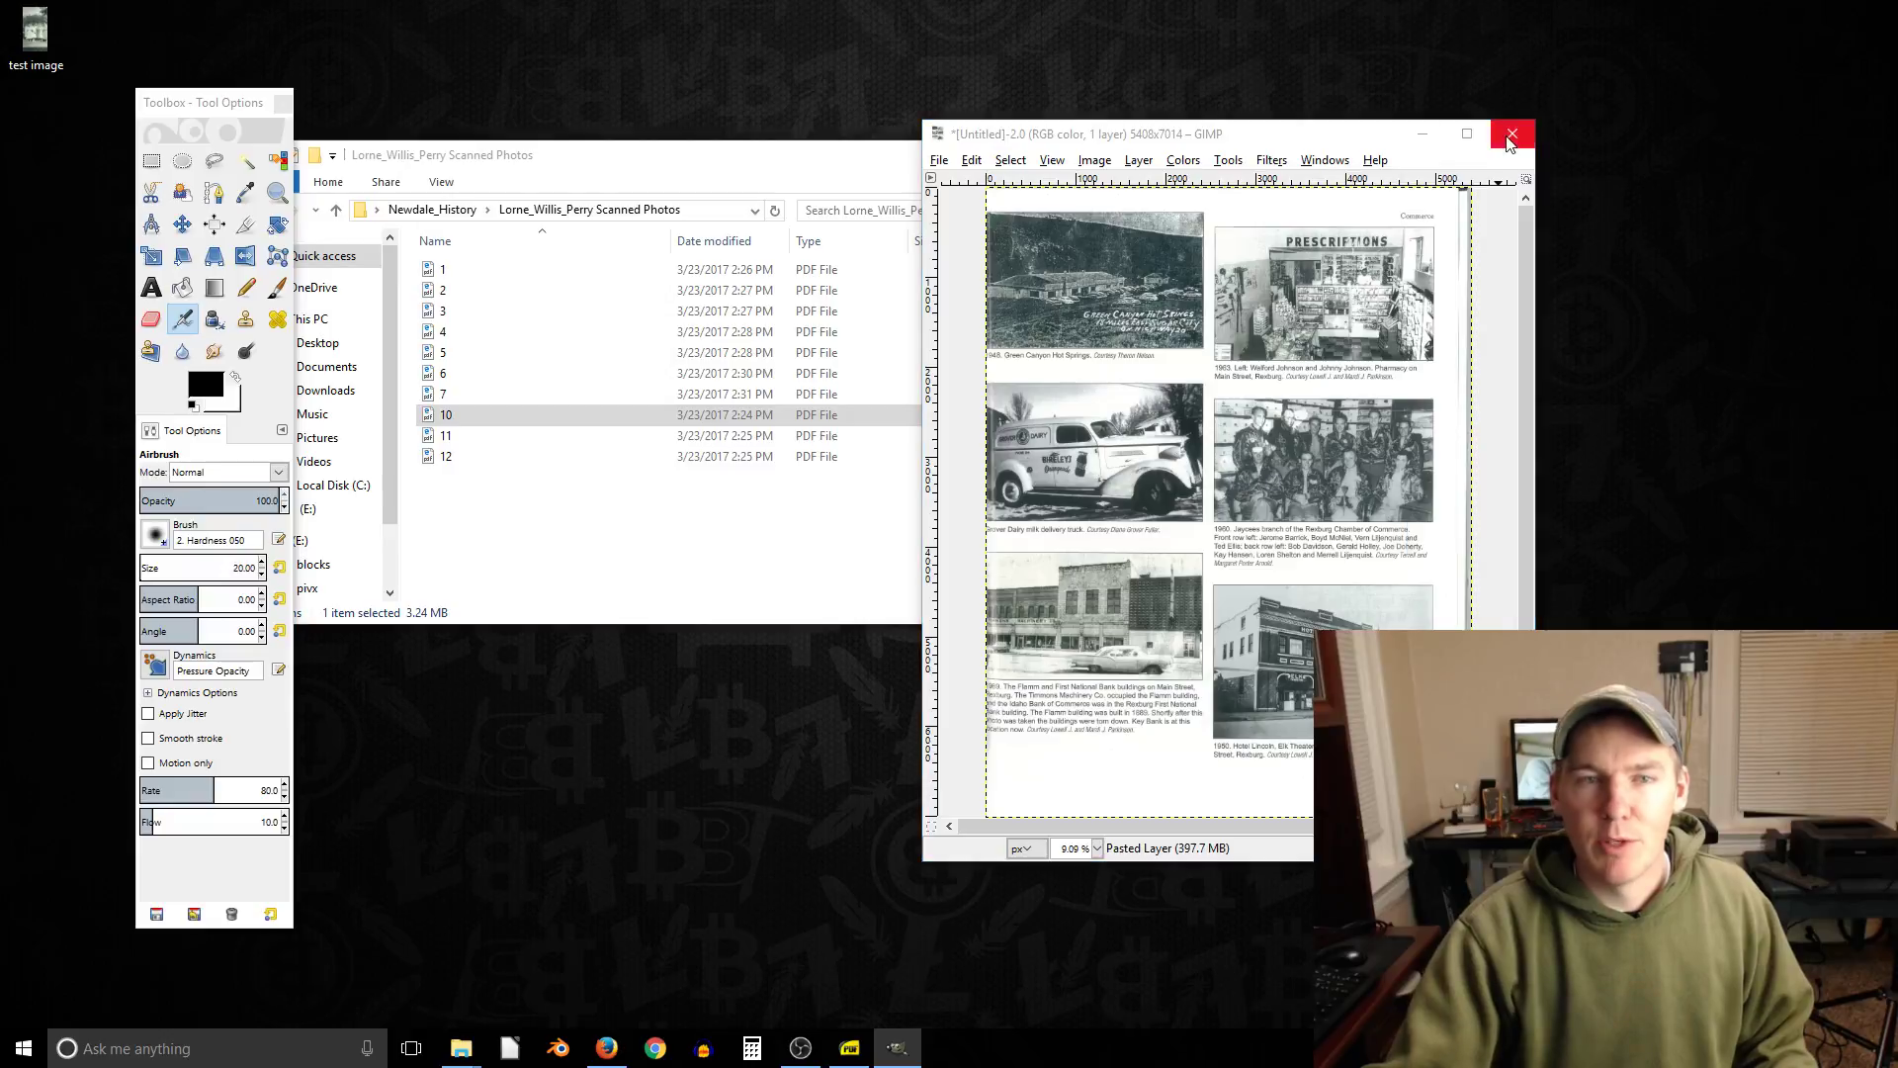
# Discard the pasted page, bring the scanned-photos folder forward, and centre the empty GIMP window.
pyautogui.click(1268, 610)
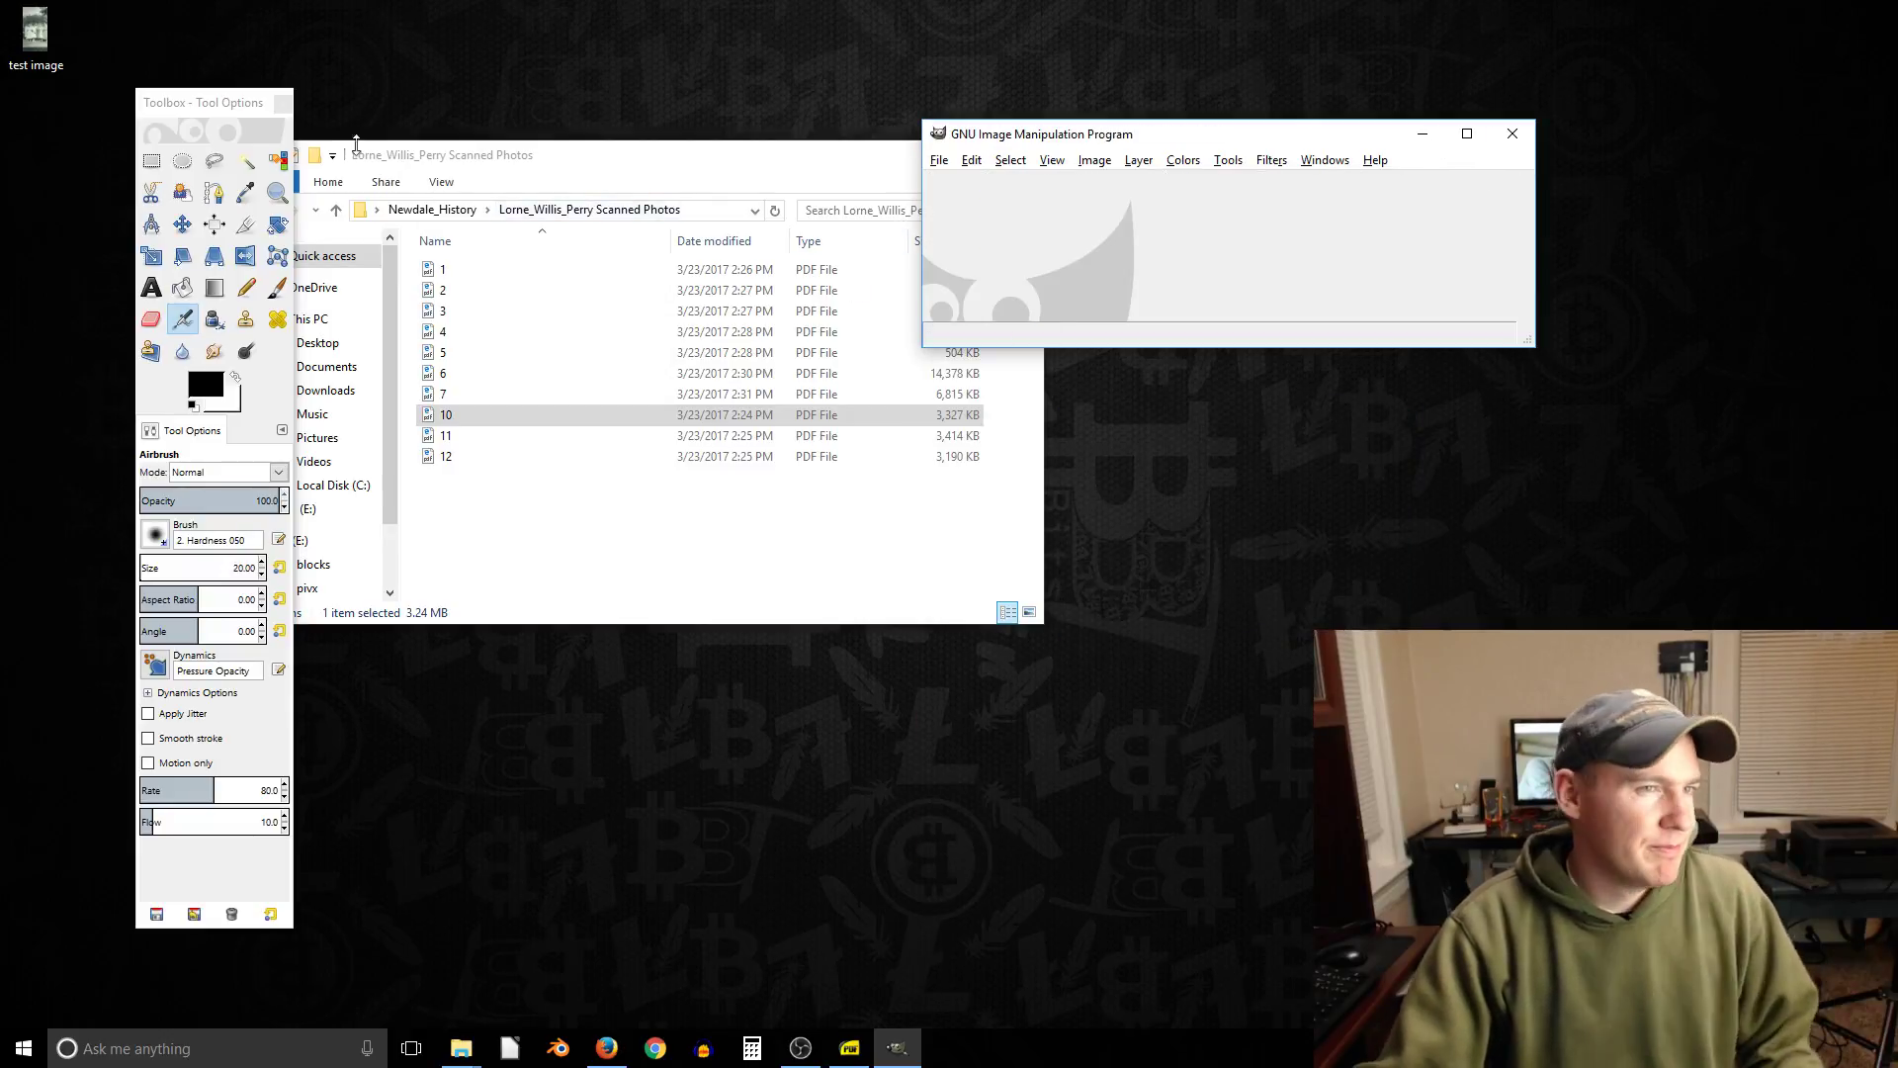
pyautogui.click(518, 158)
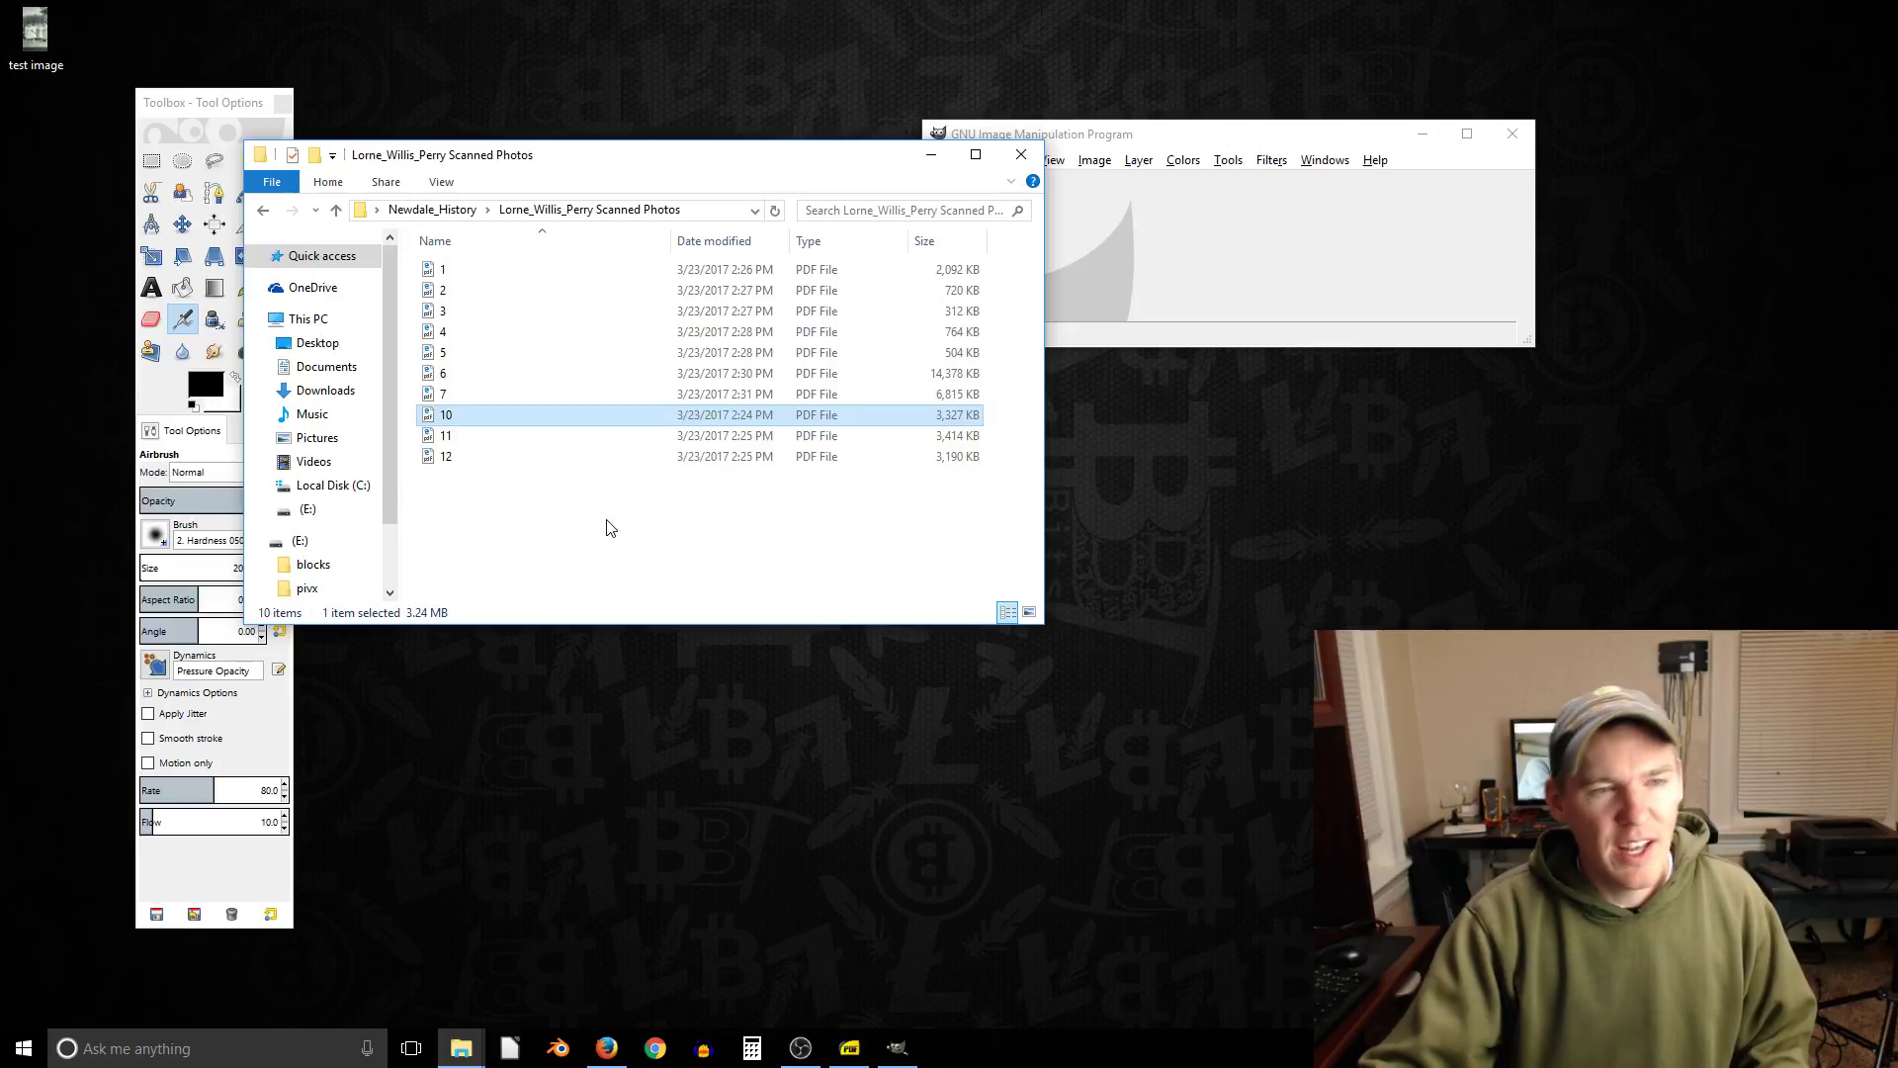
pyautogui.moveTo(1193, 146); pyautogui.dragTo(725, 163)
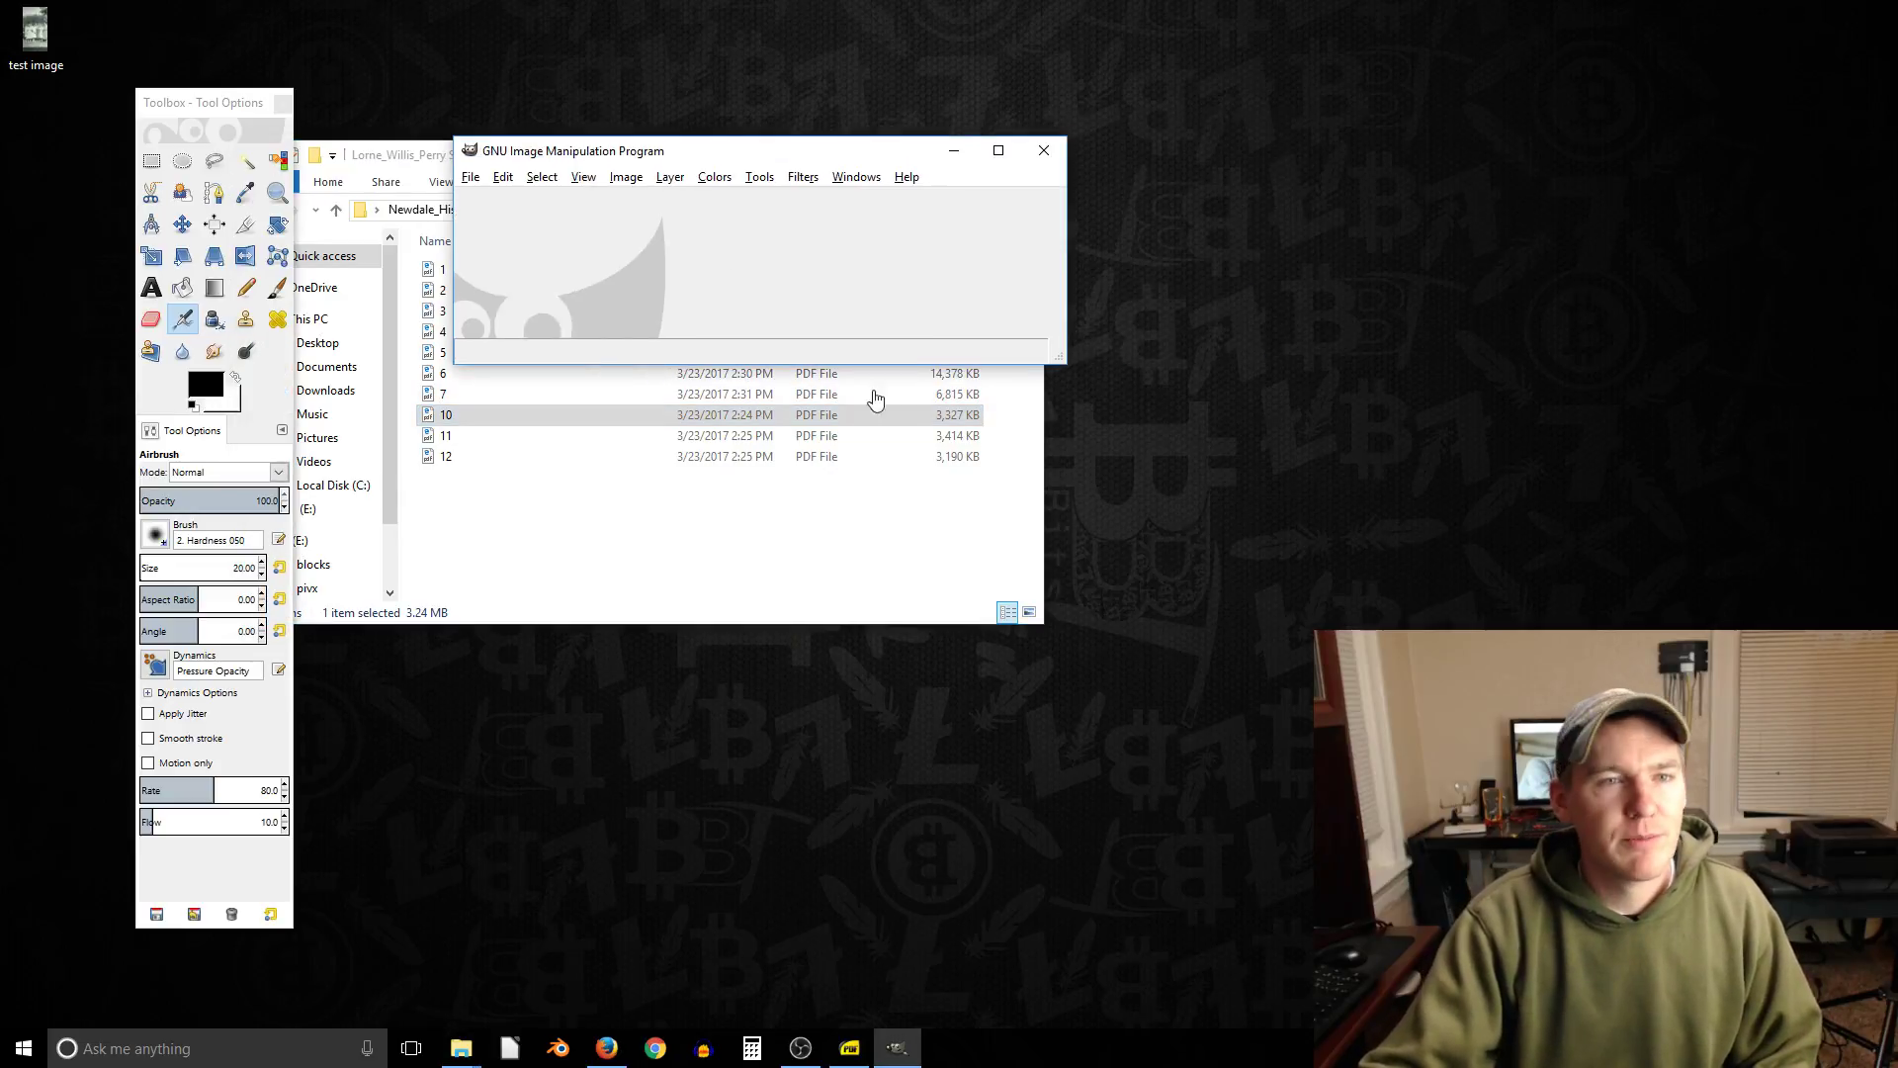